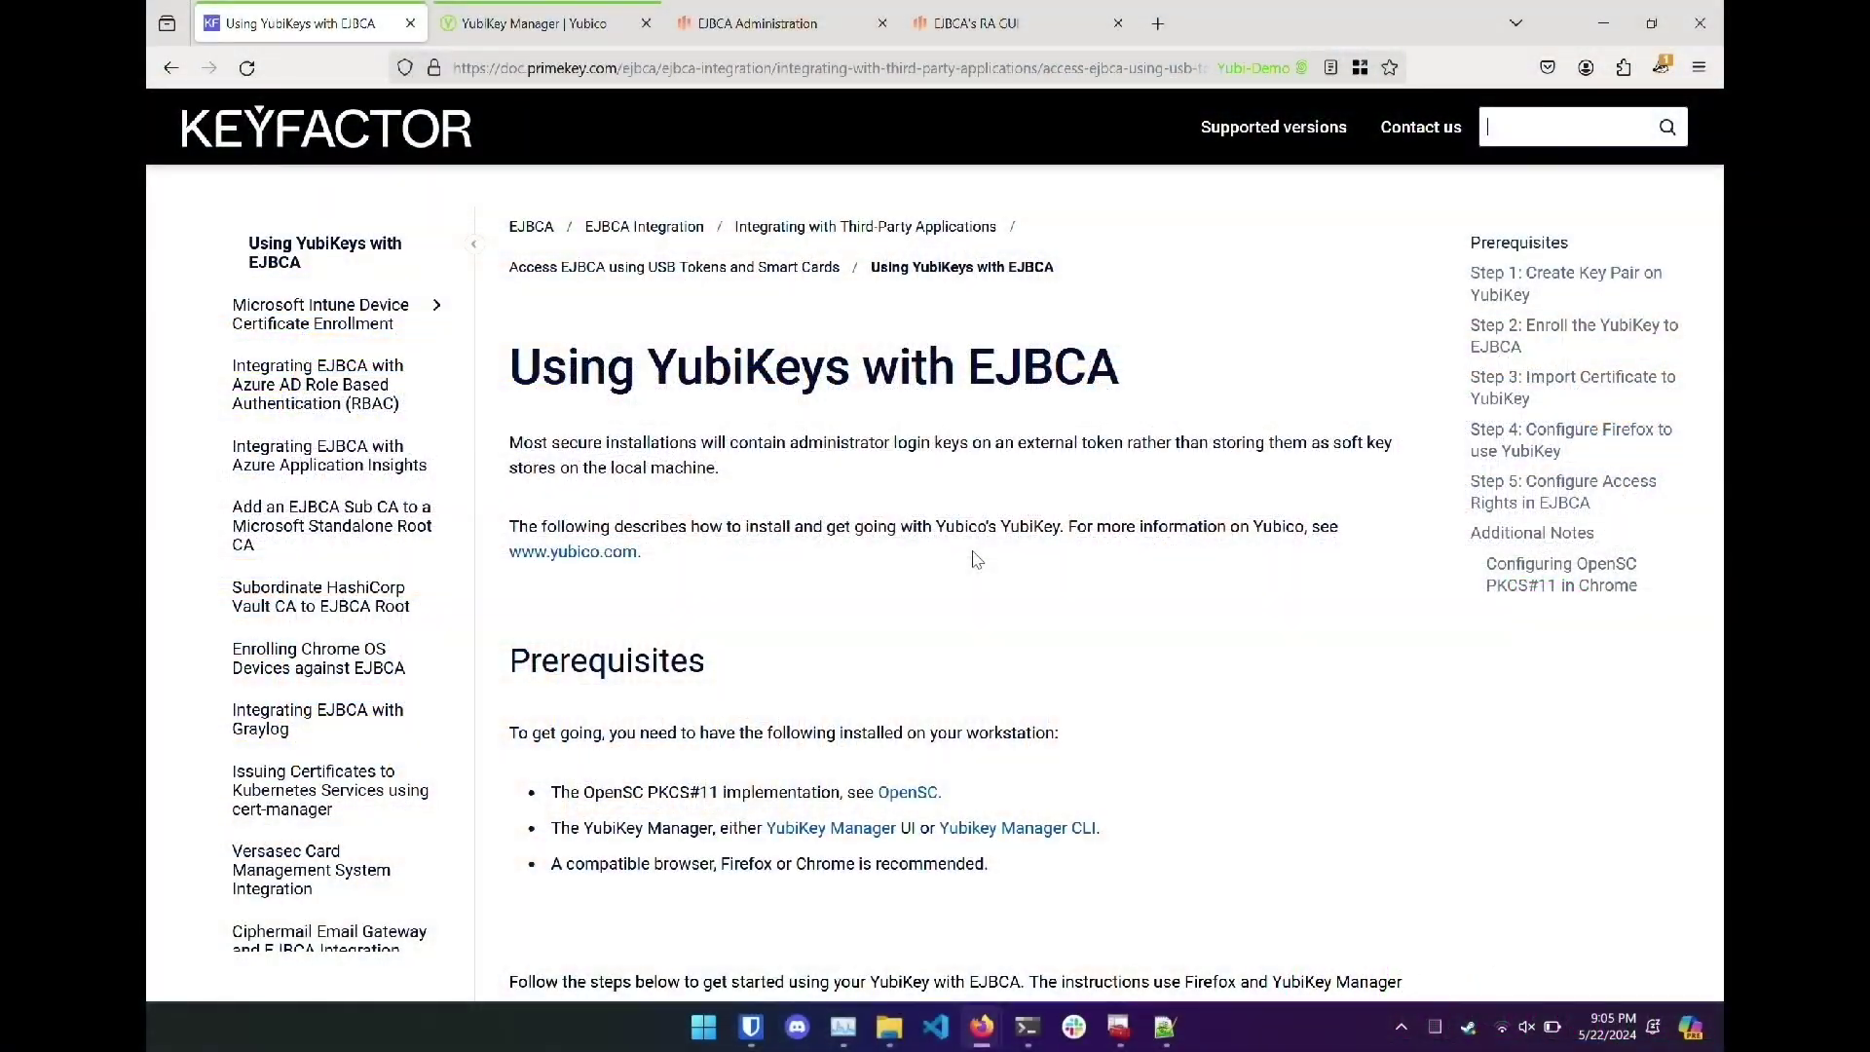
Download yubikey-manager-qt-1.2.6-win64.exe from the Yubico site and launch it from the yubi-demo folder.
scroll(977, 559, down, 2)
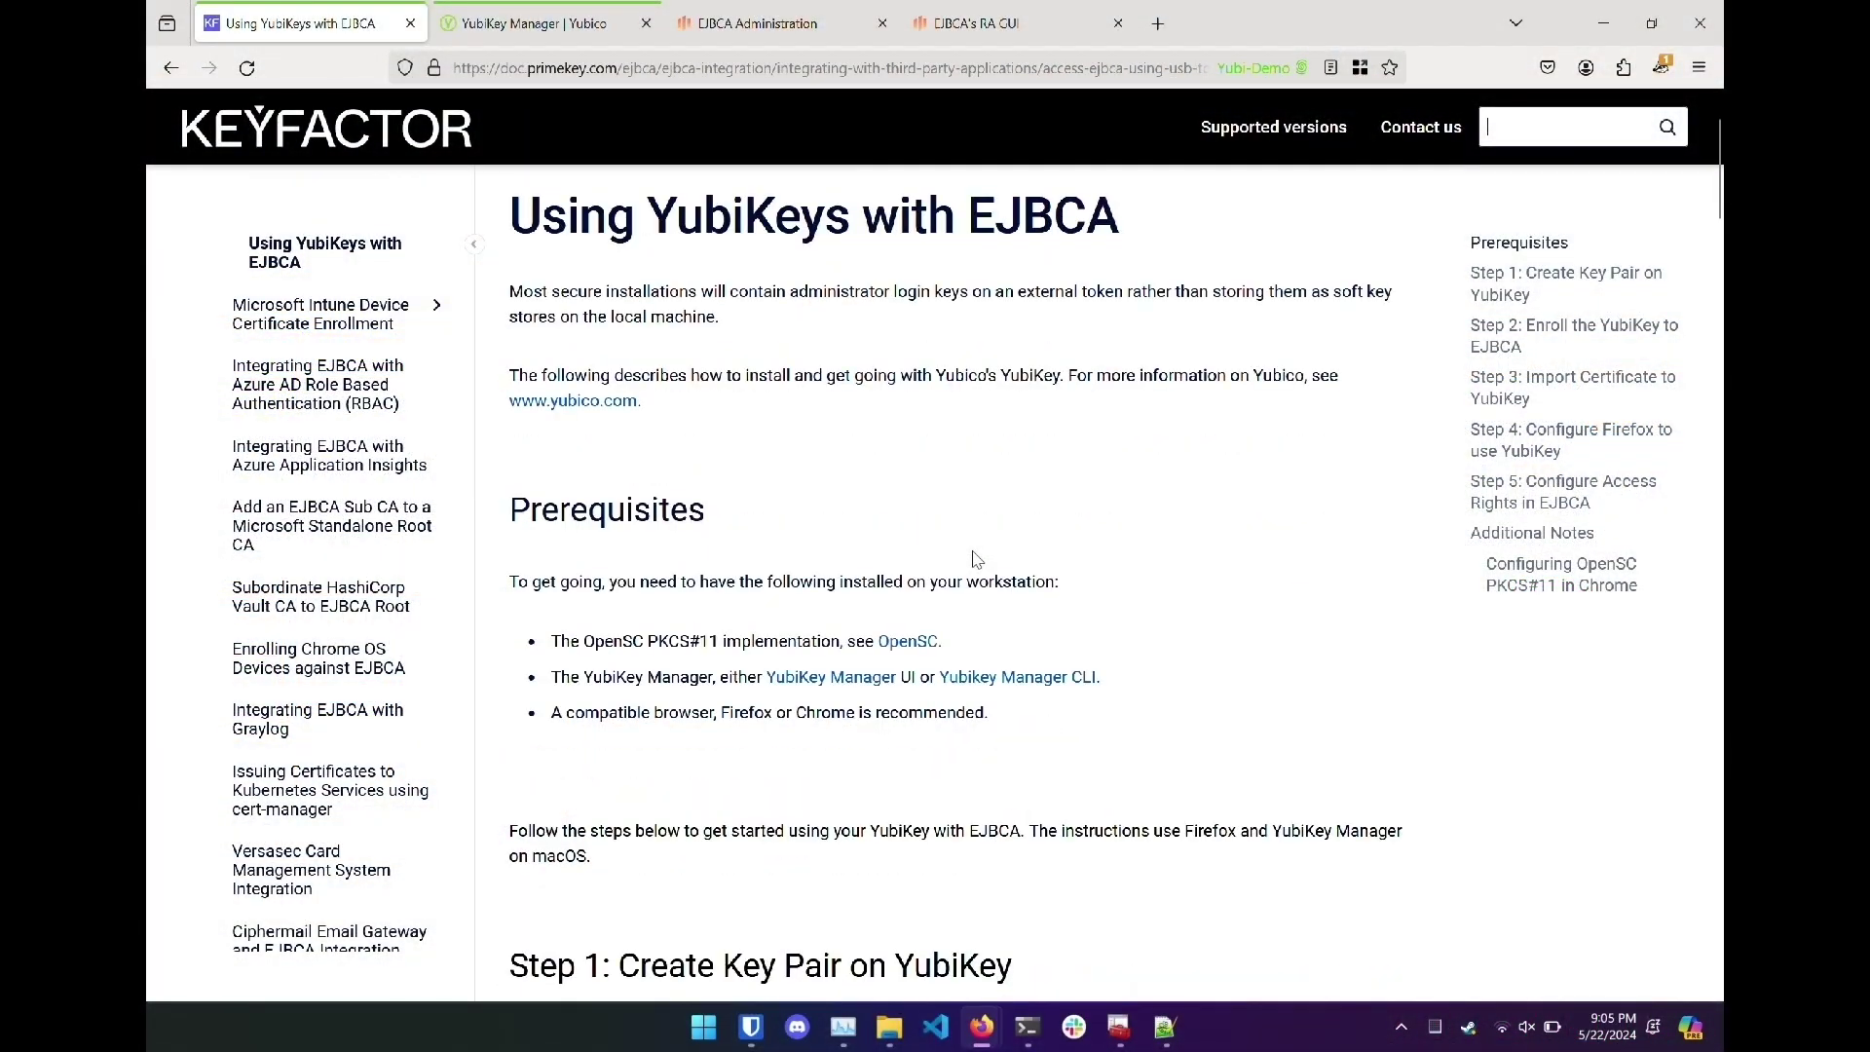
scroll(977, 559, down, 8)
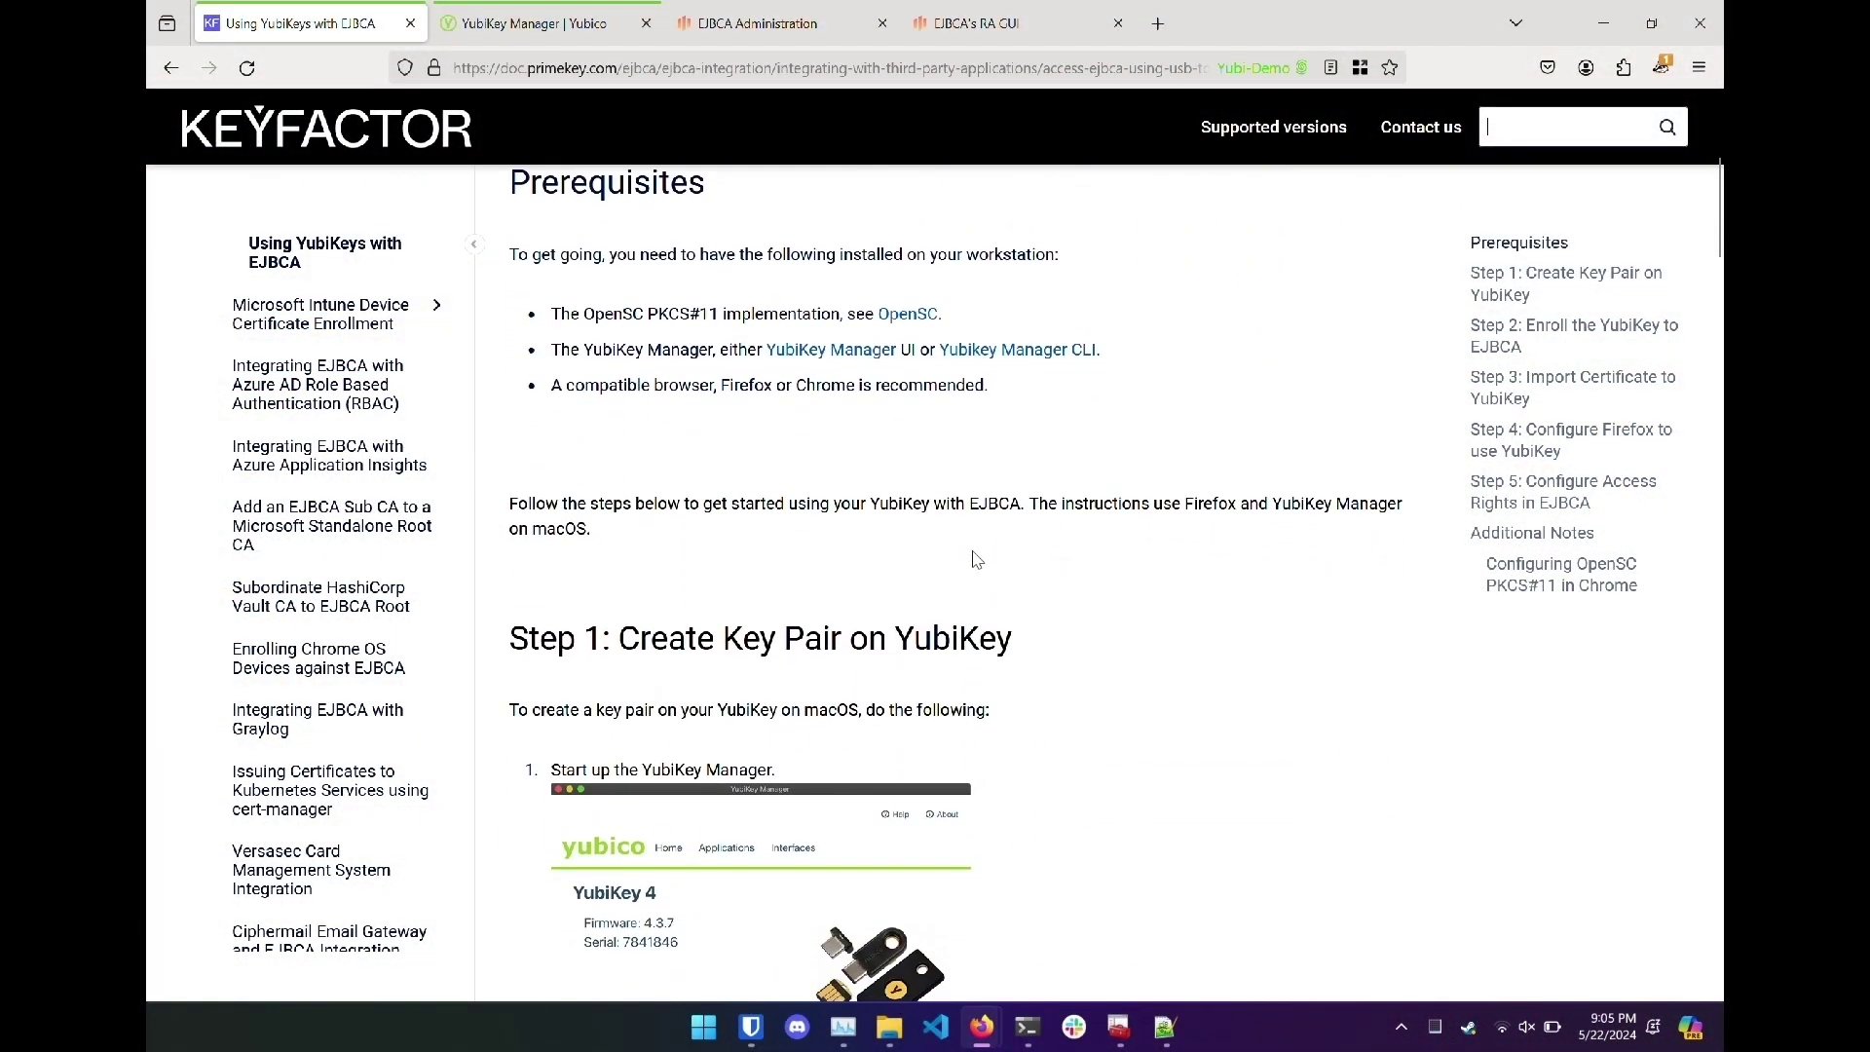
scroll(977, 559, down, 2)
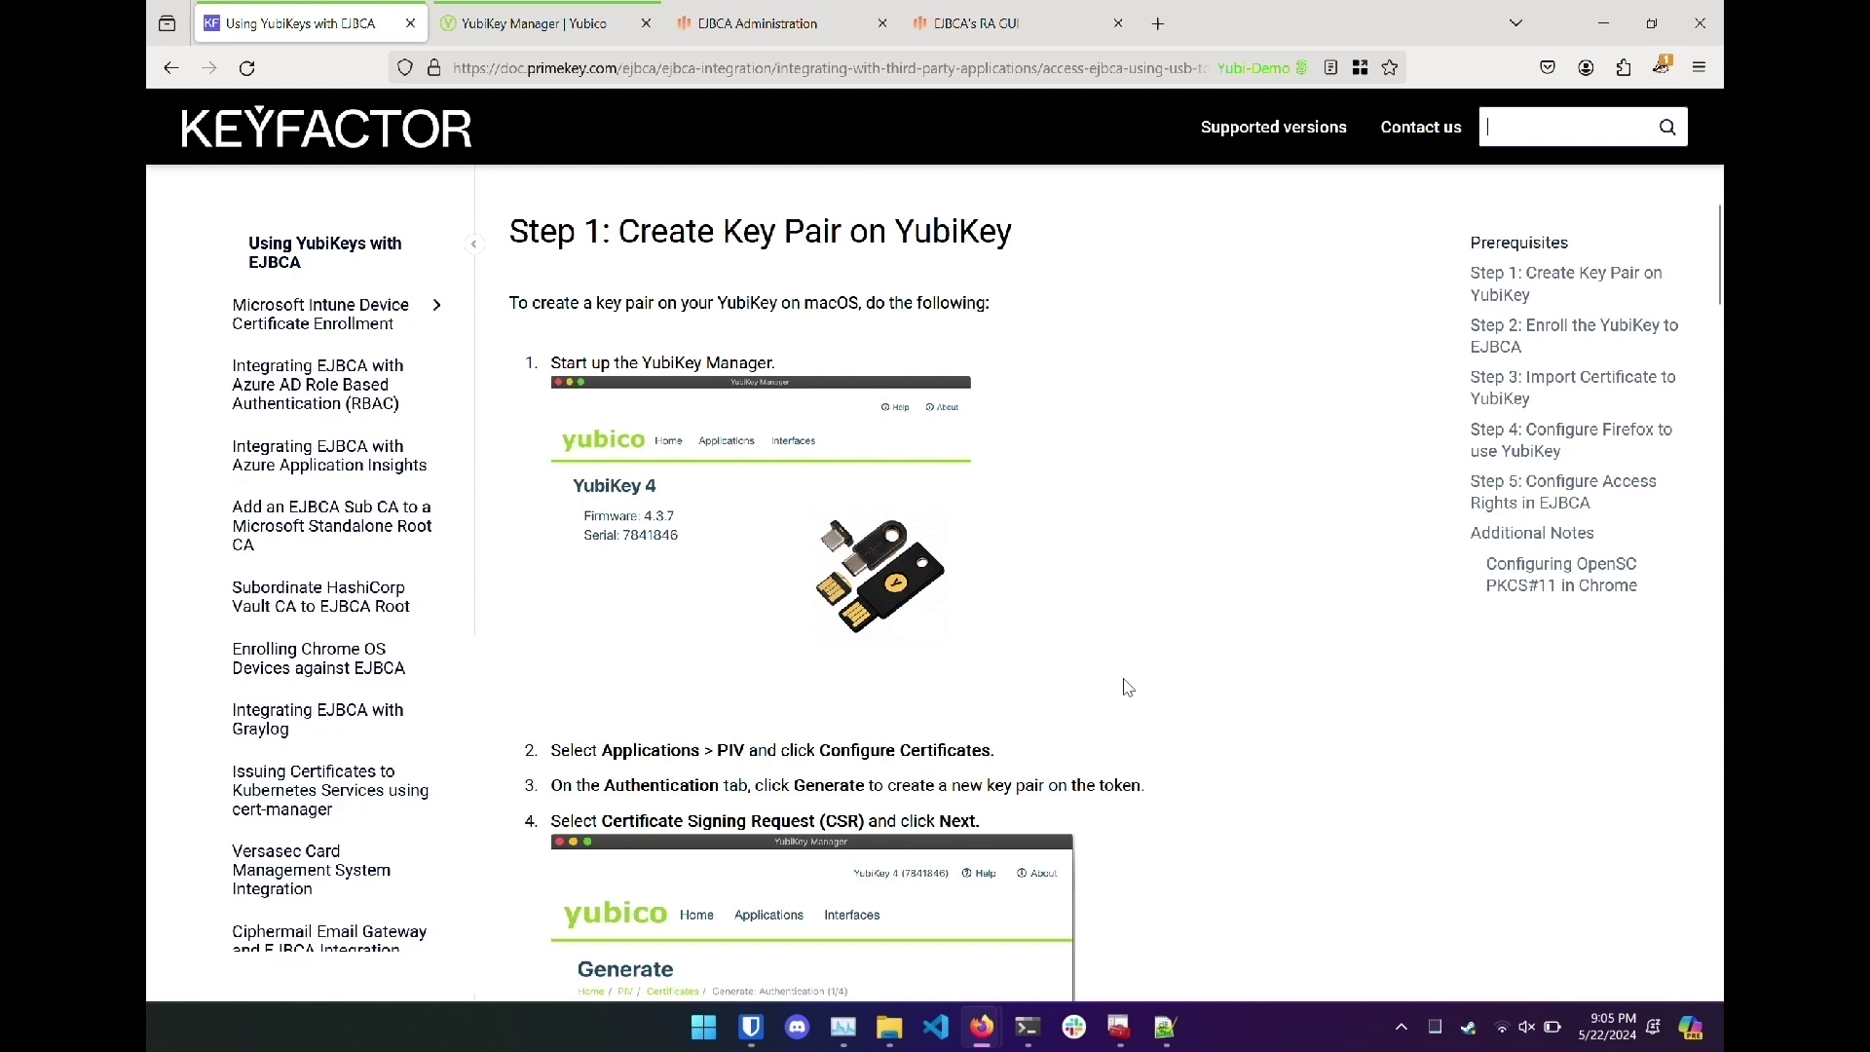
click(553, 22)
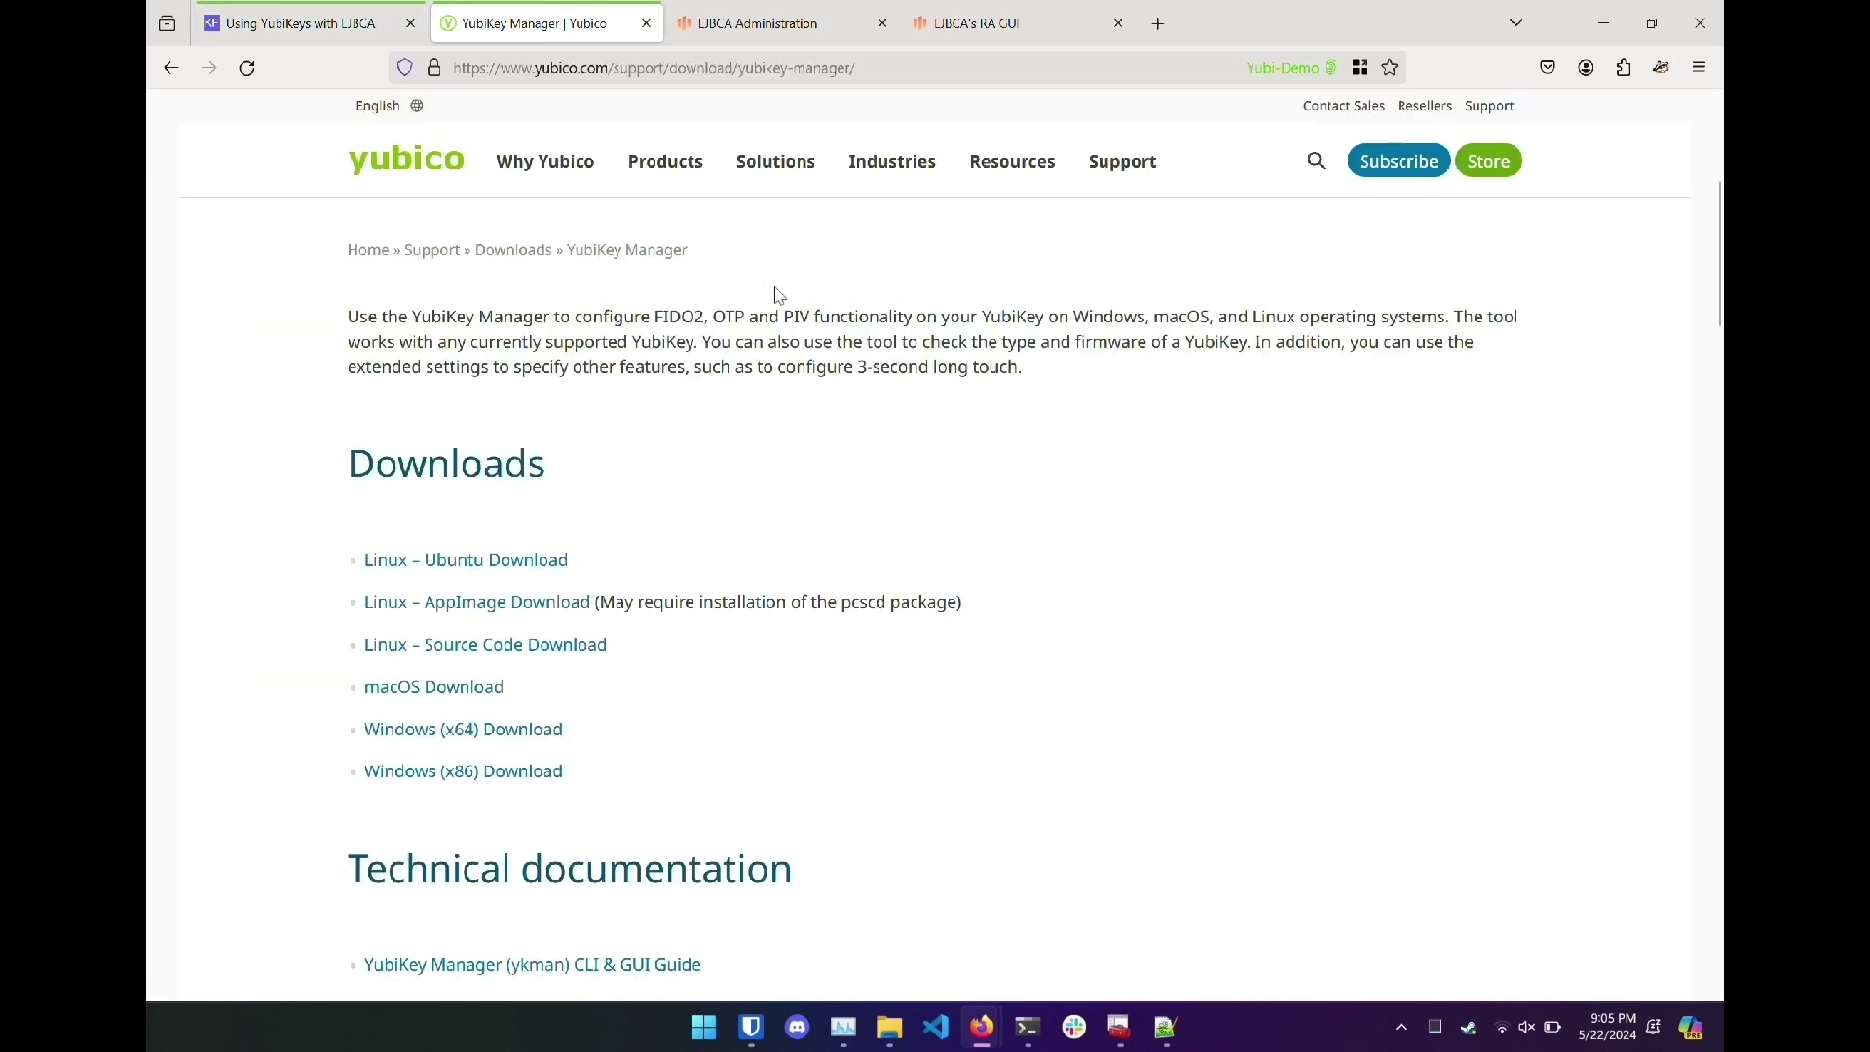
click(537, 733)
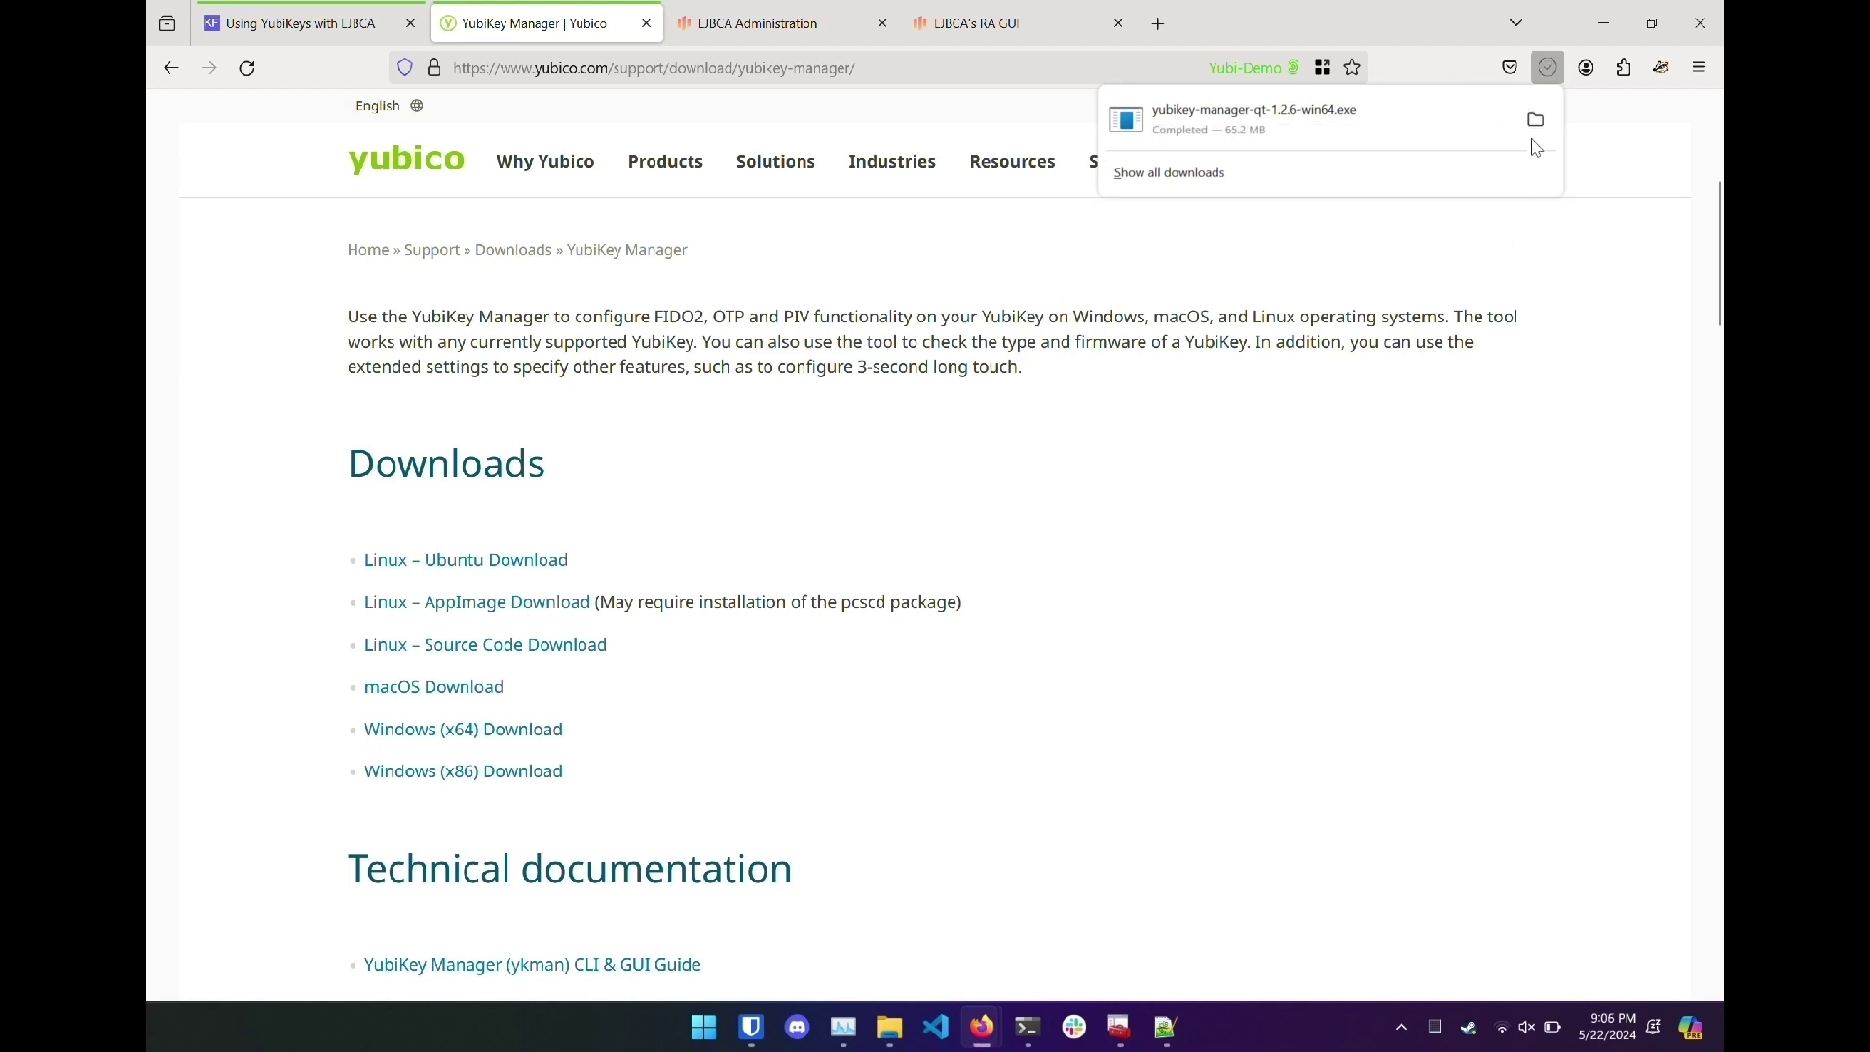
click(1537, 119)
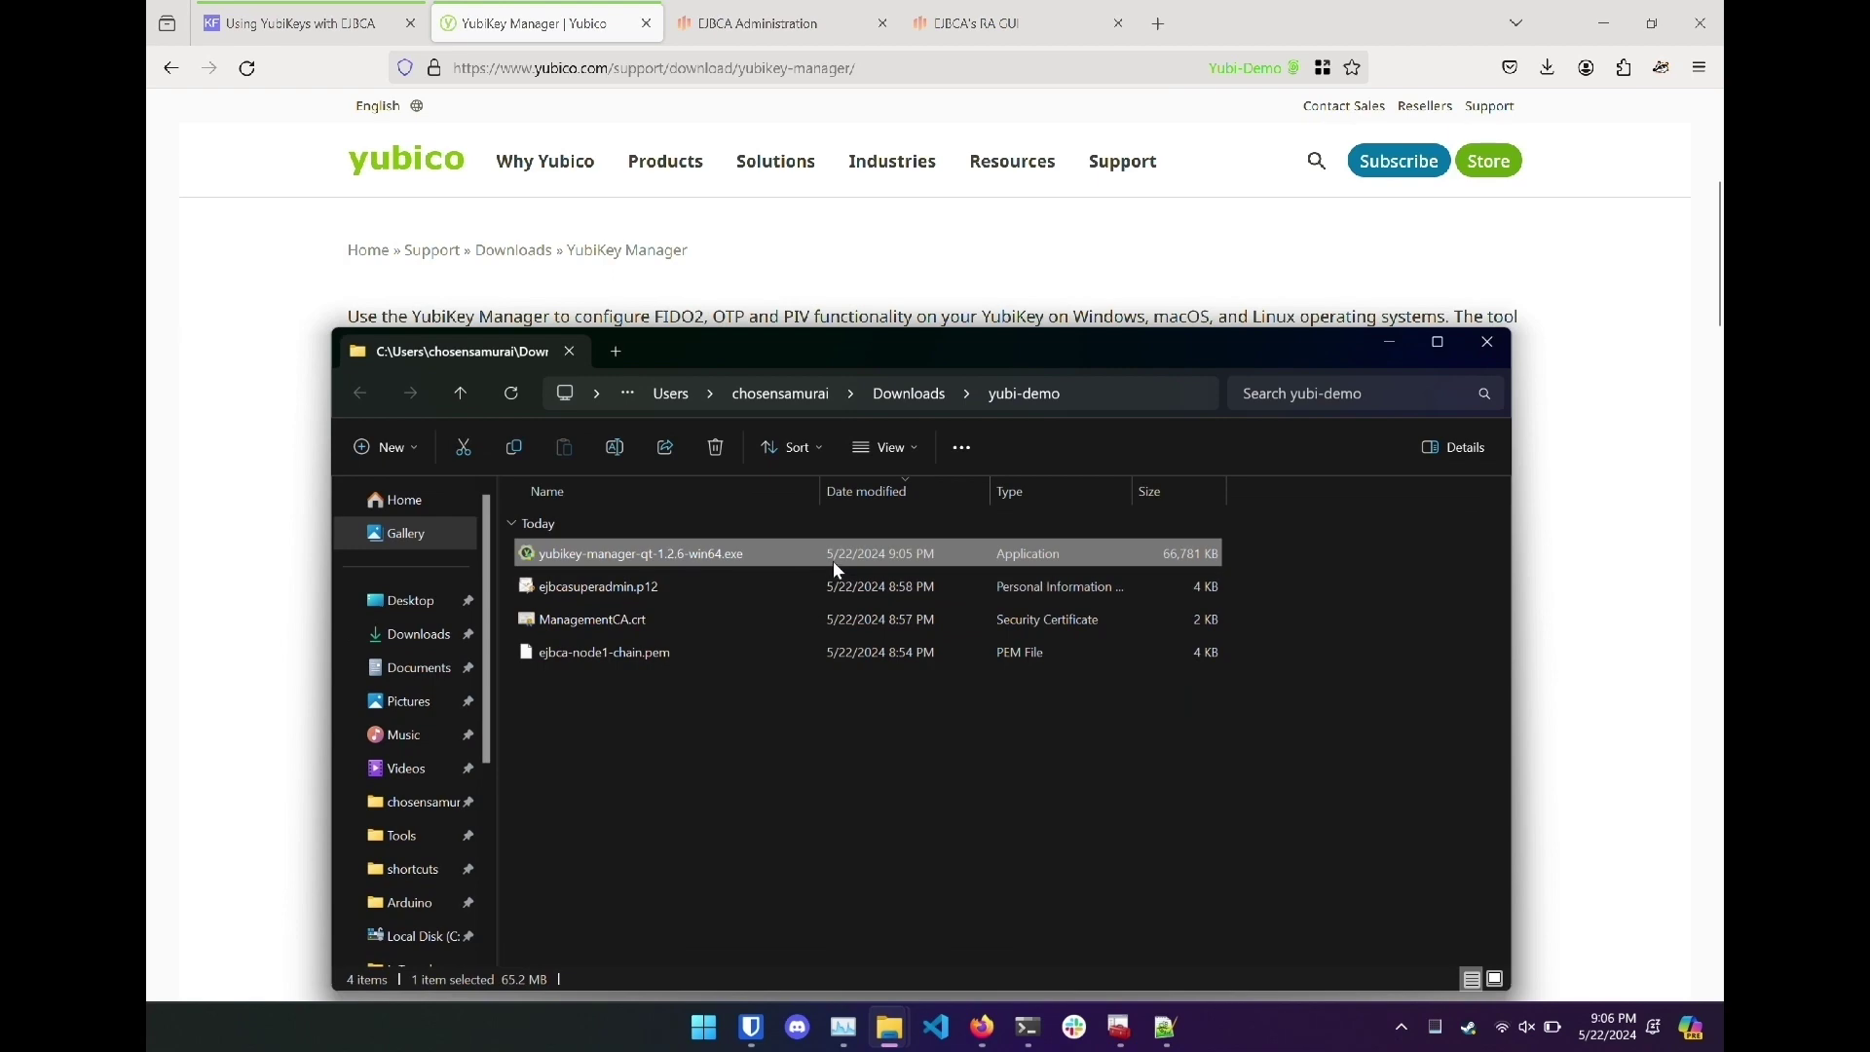
double_click(833, 561)
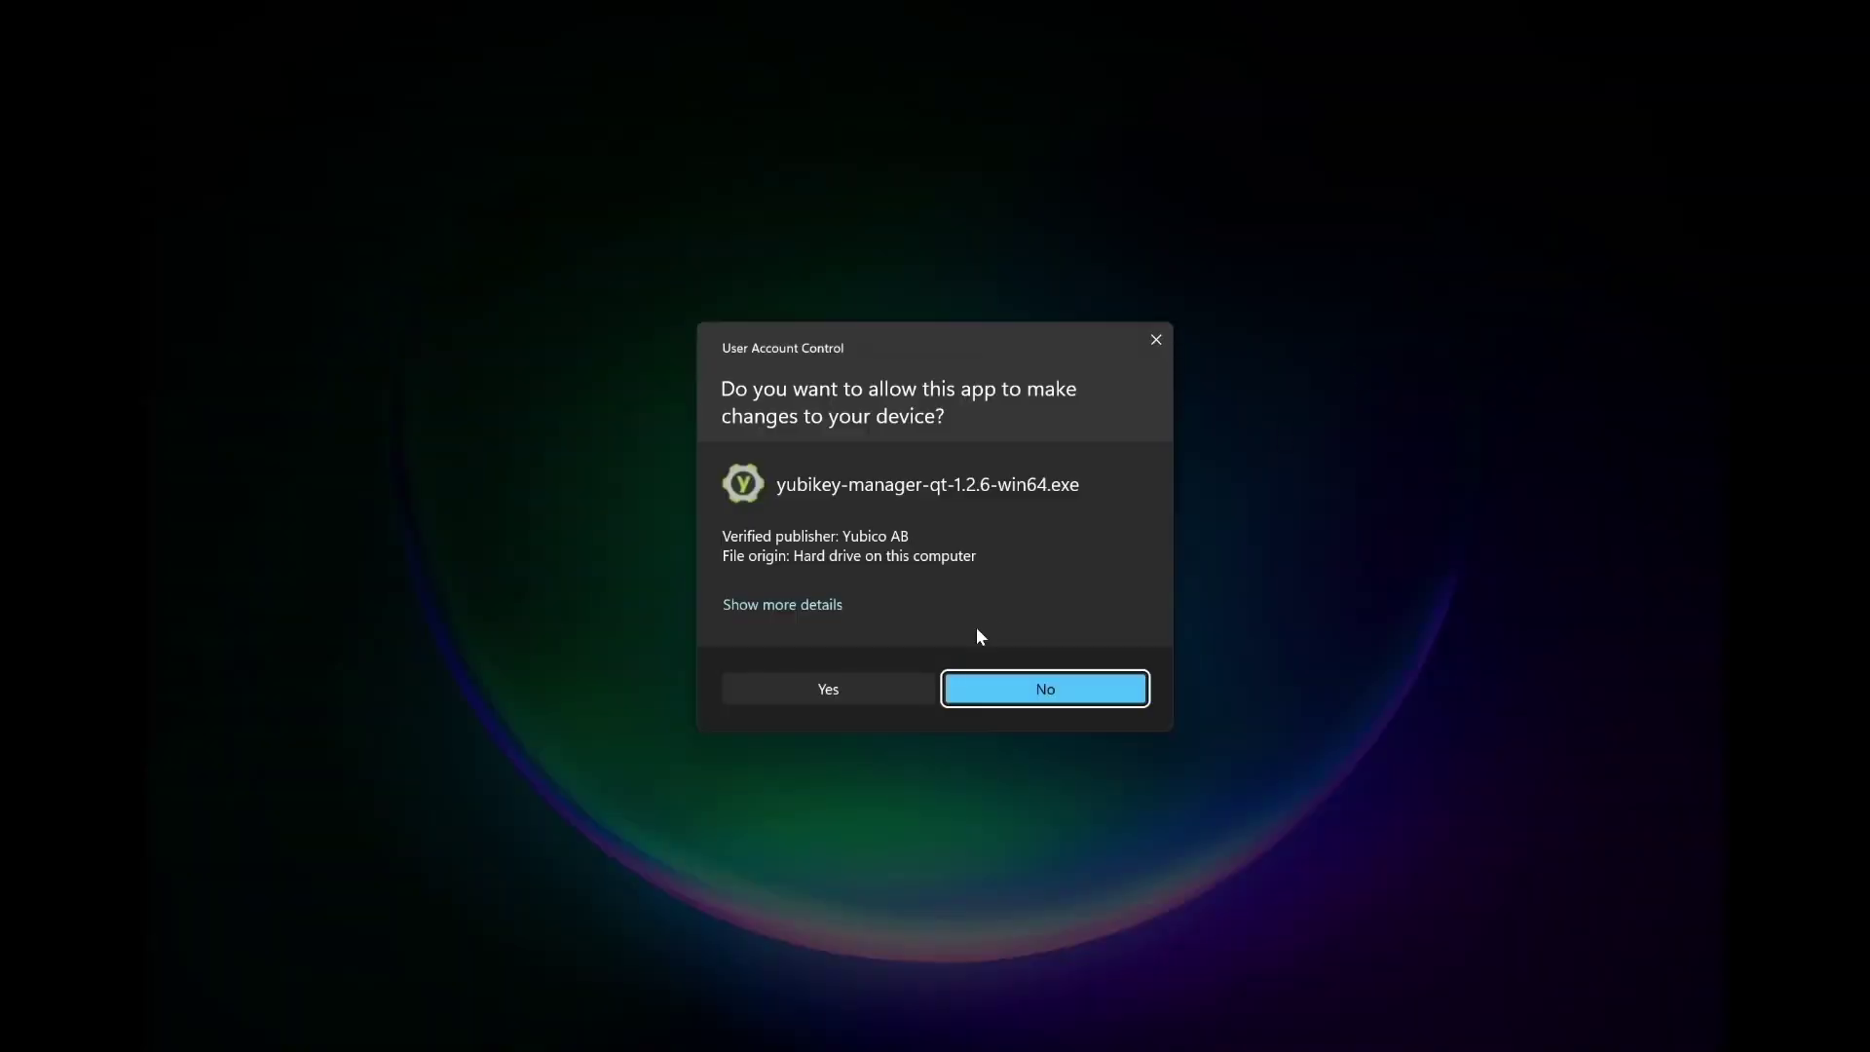
Install YubiKey Manager with the default folder and shortcuts, then launch it.
key(Left)
key(Return)
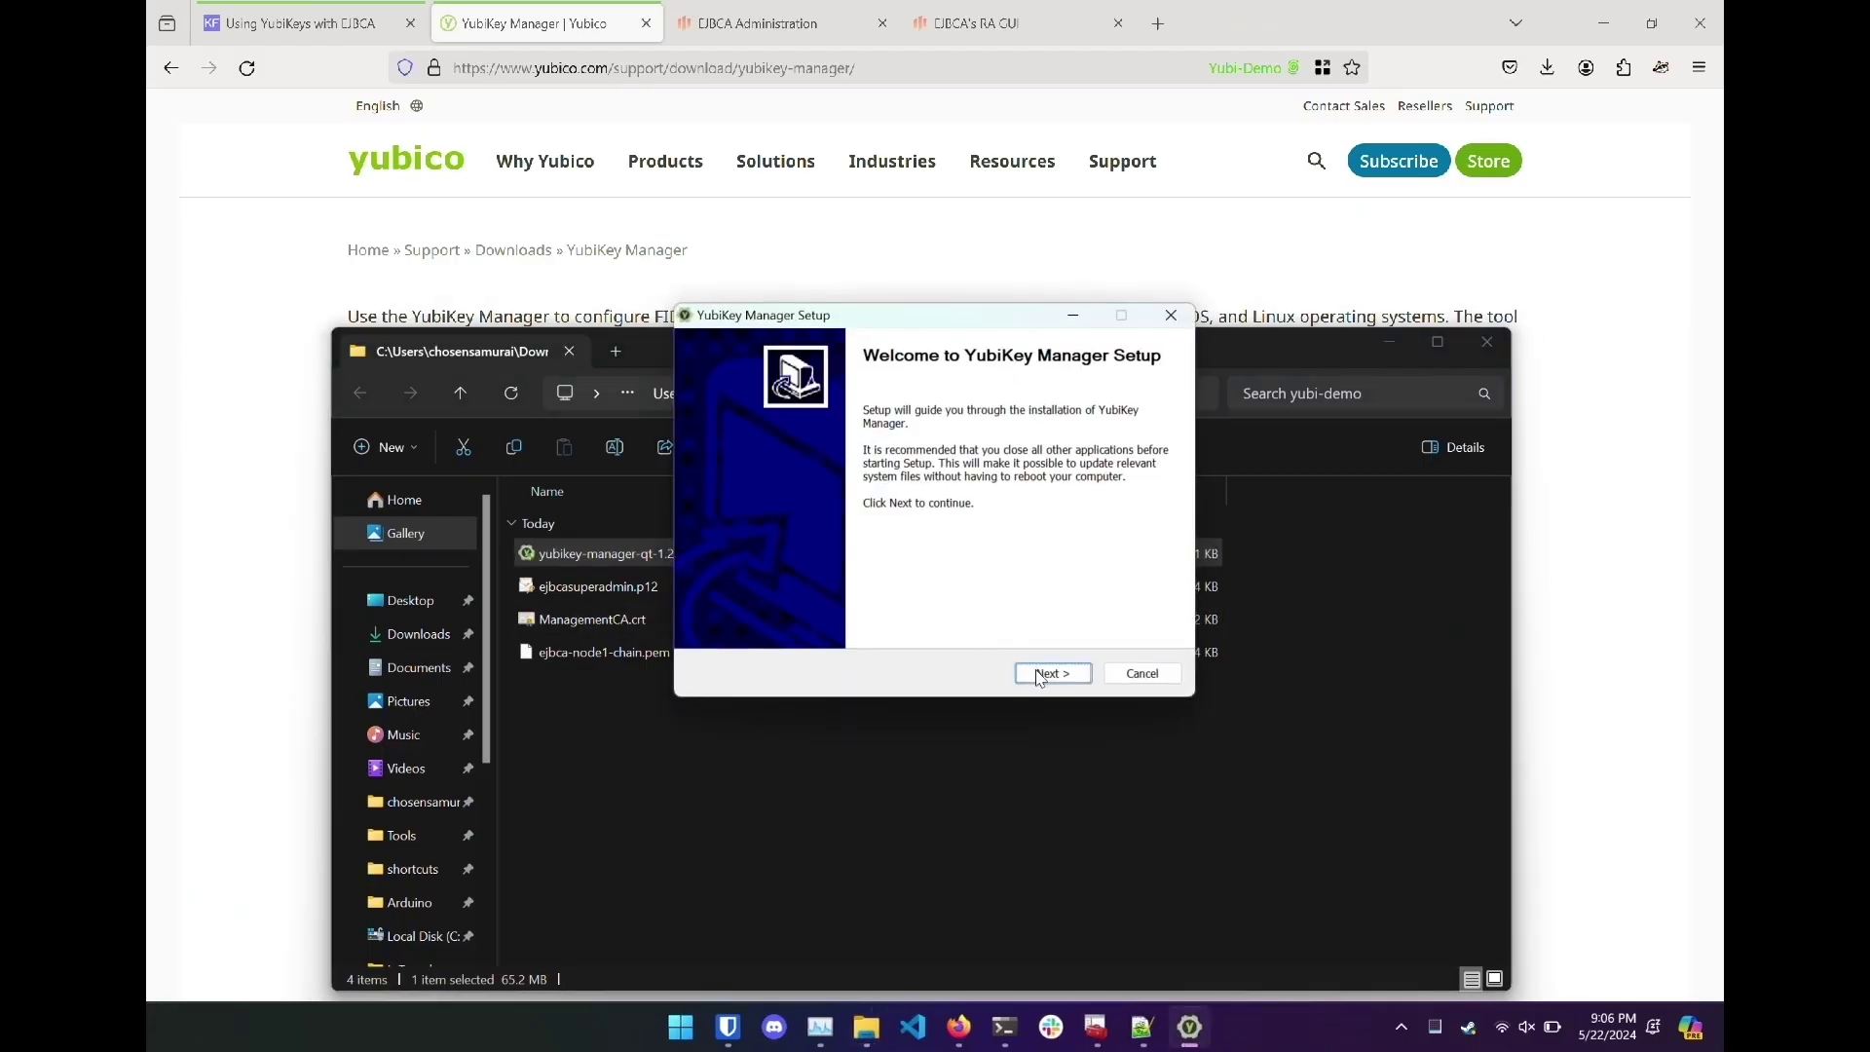
click(1040, 674)
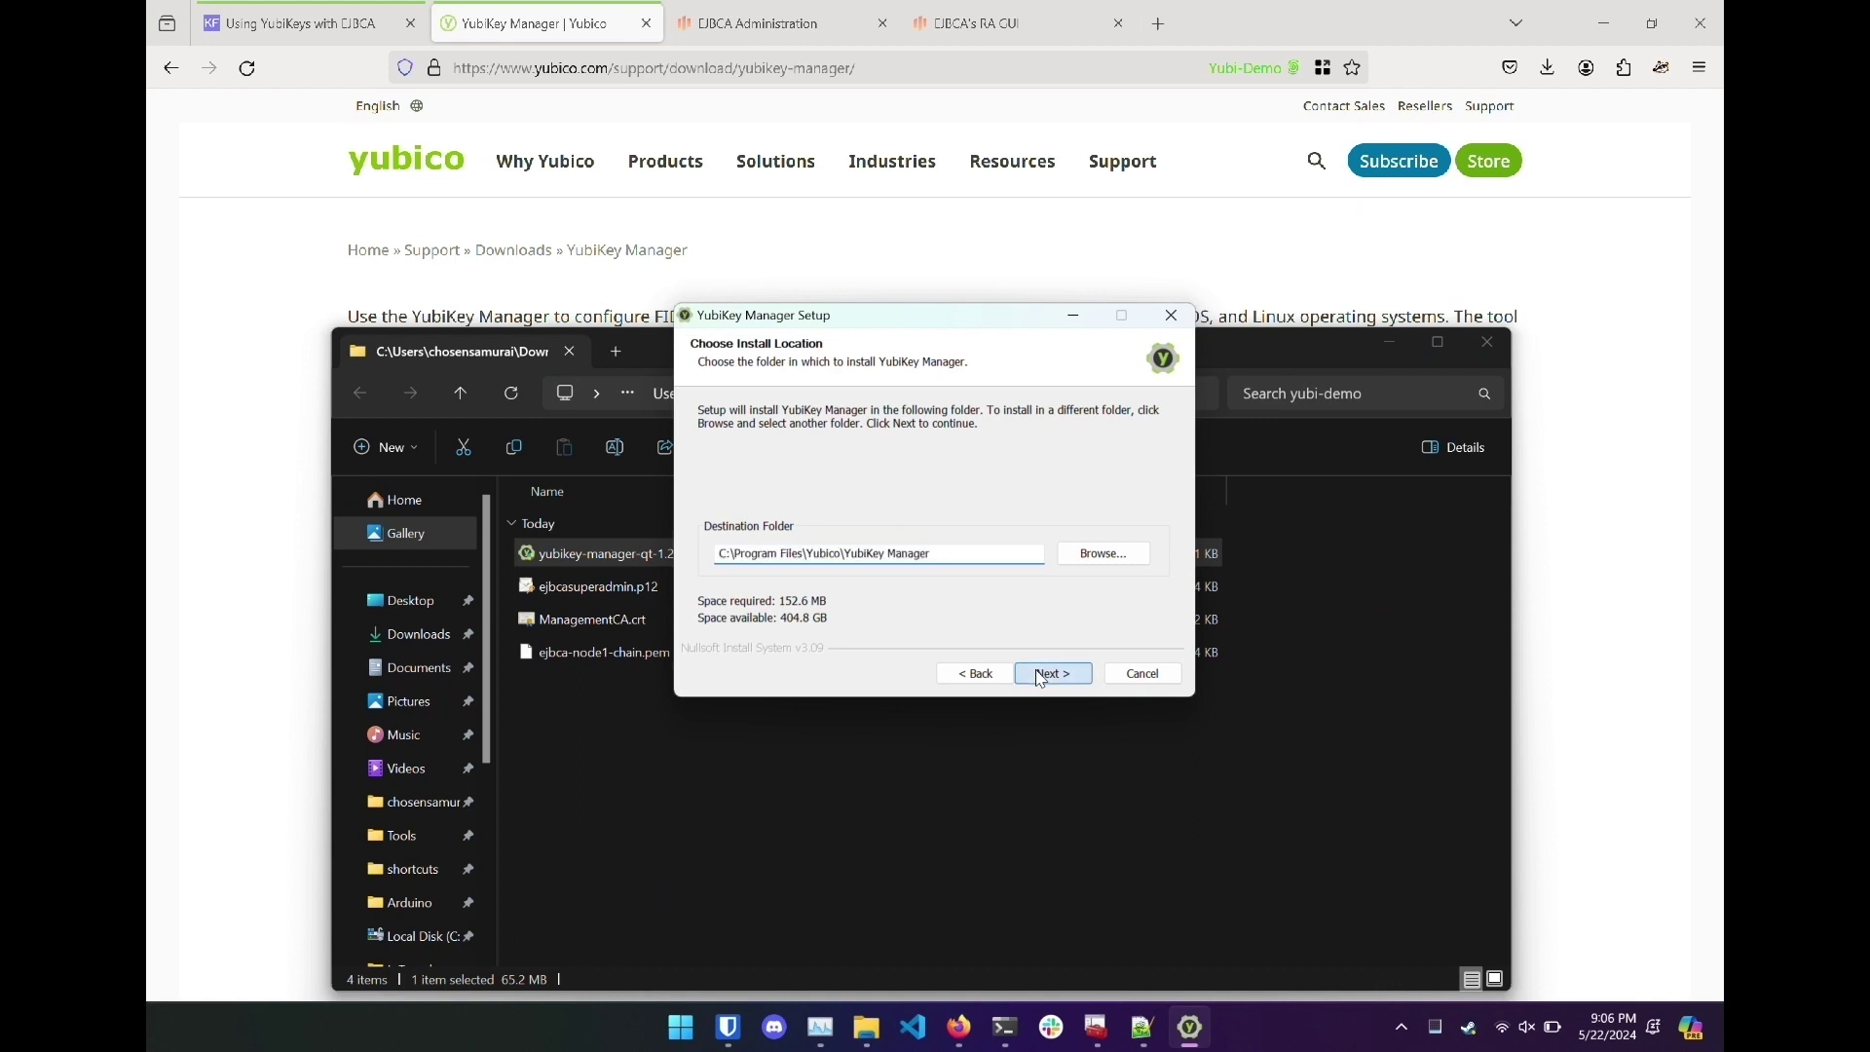
click(1040, 674)
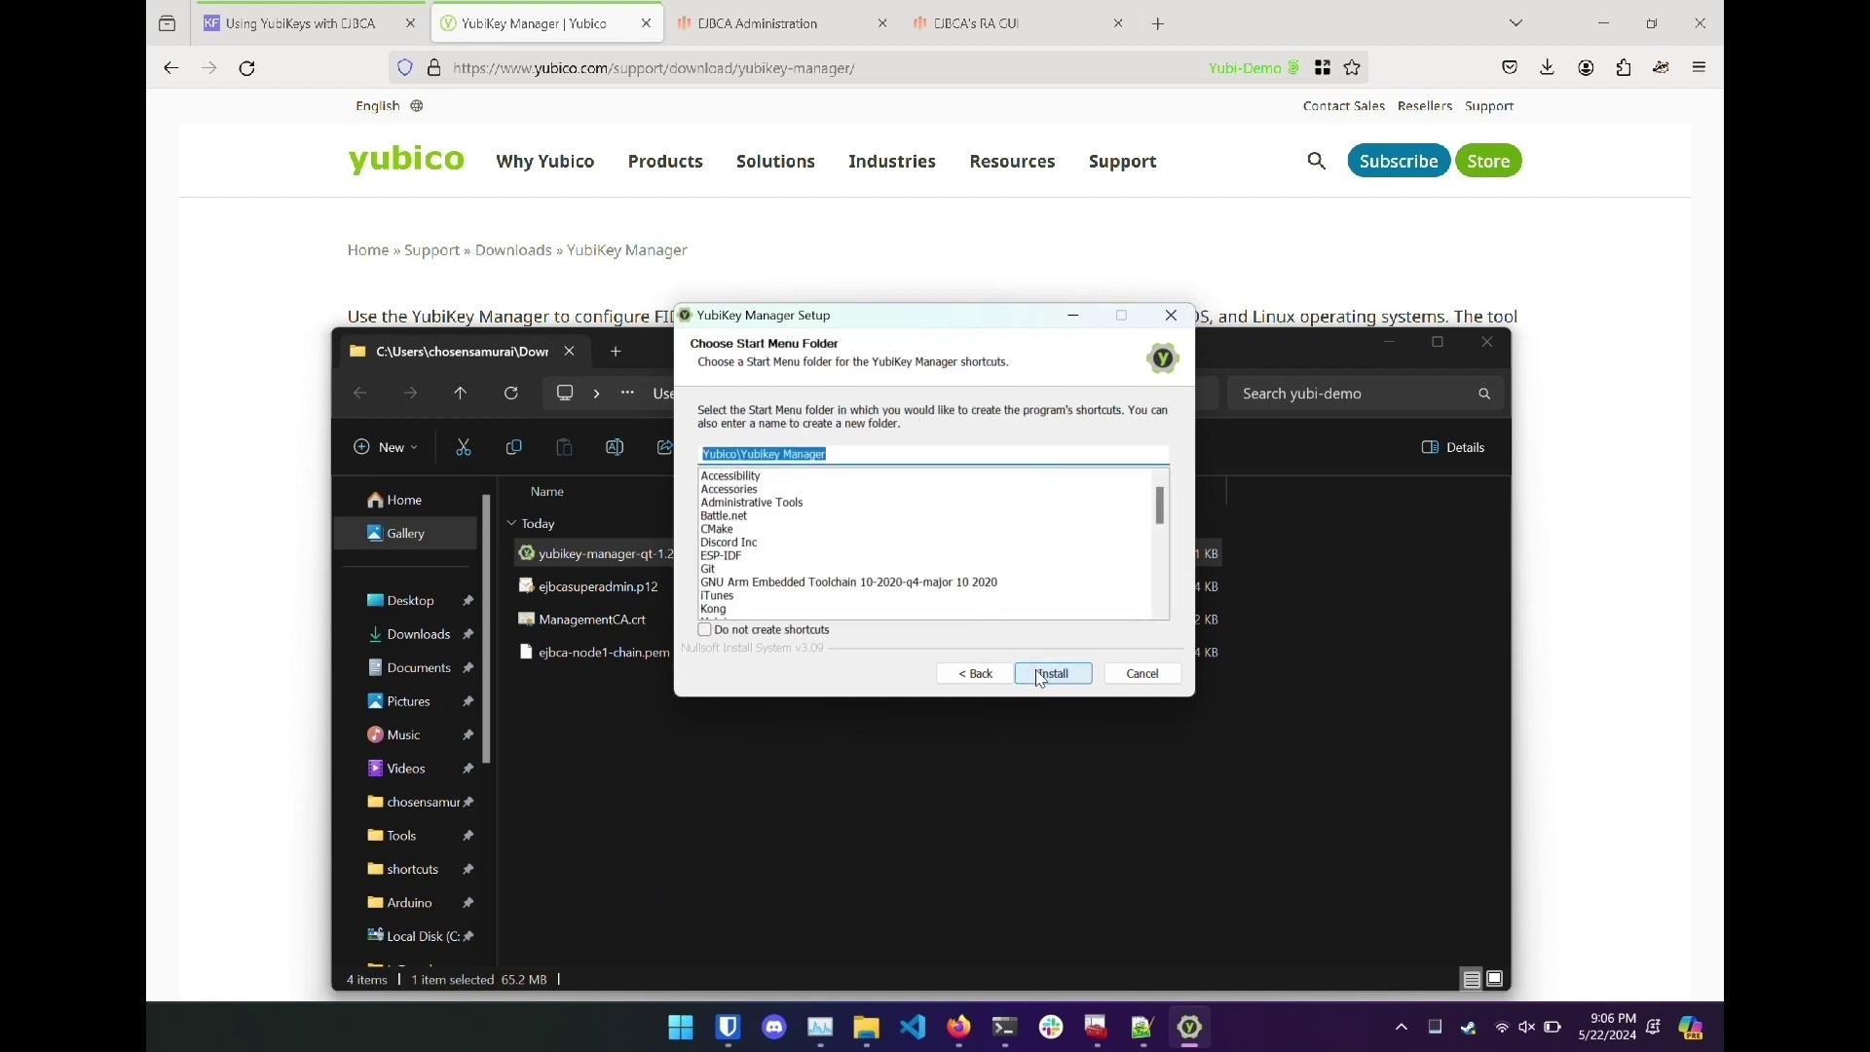
click(1040, 675)
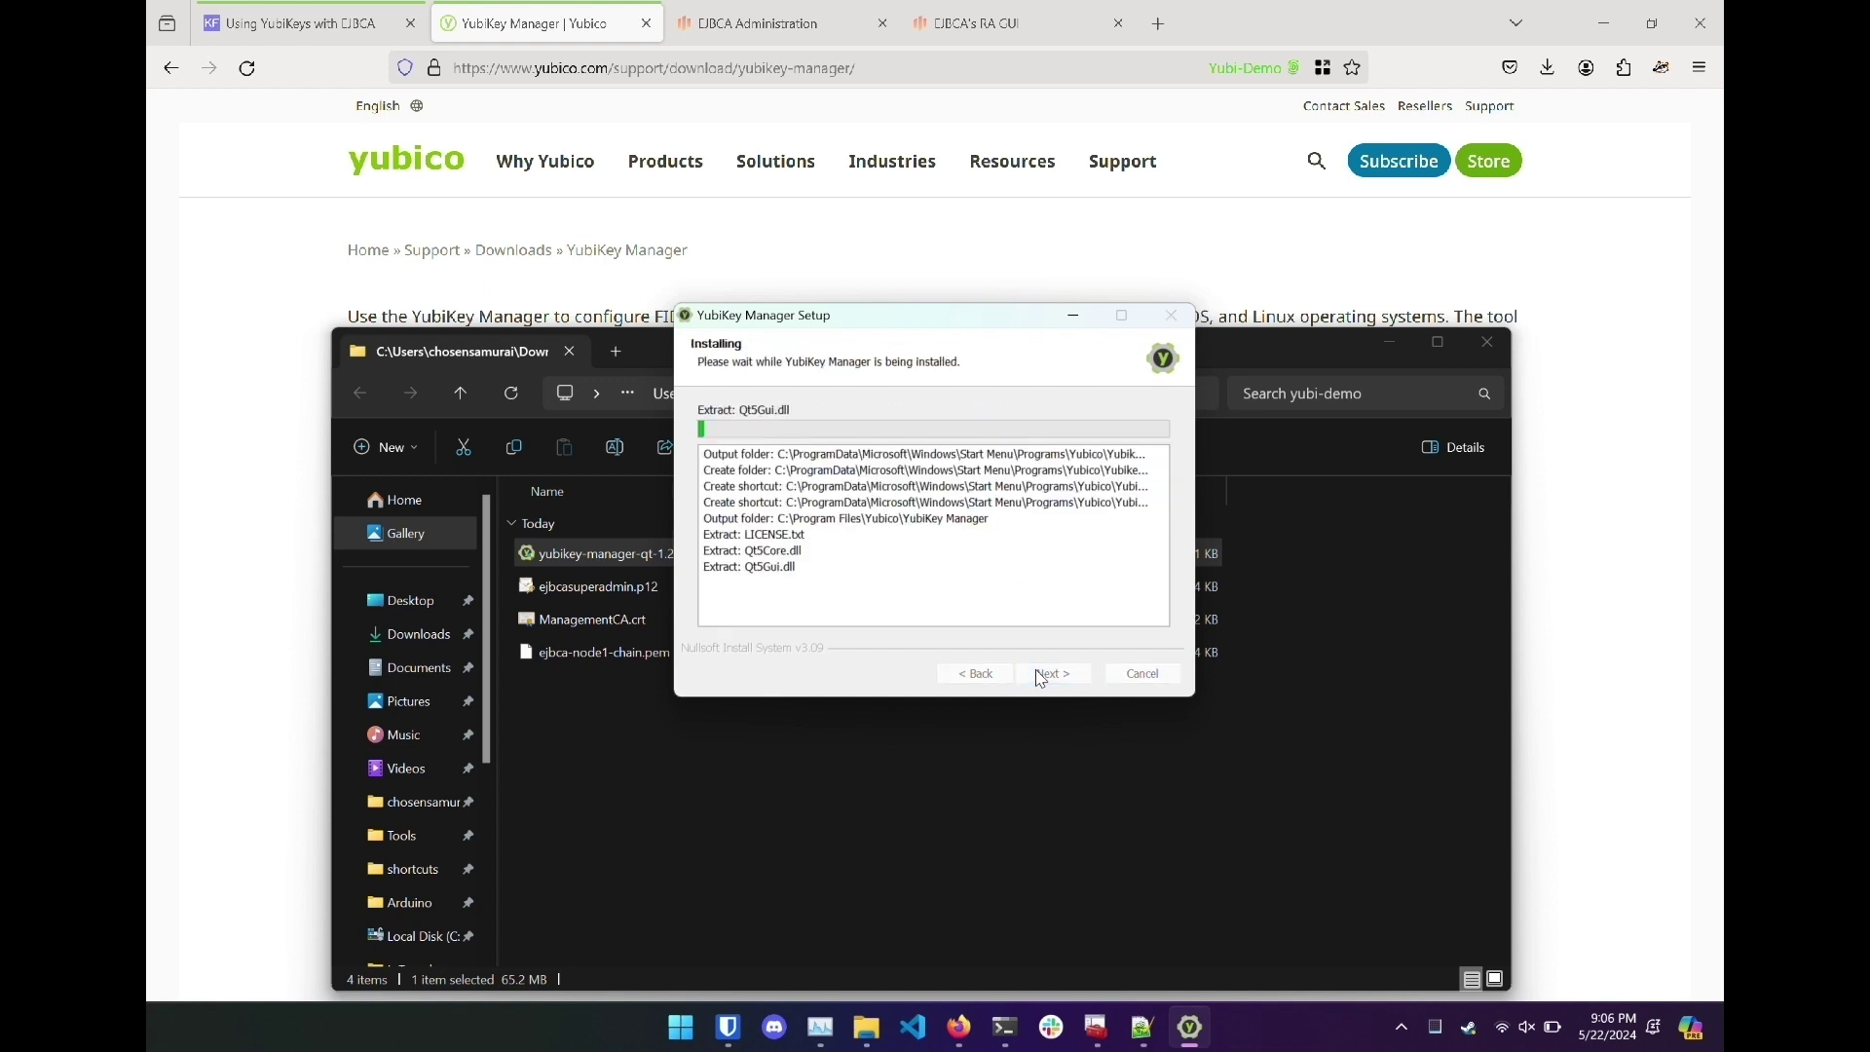
click(1704, 590)
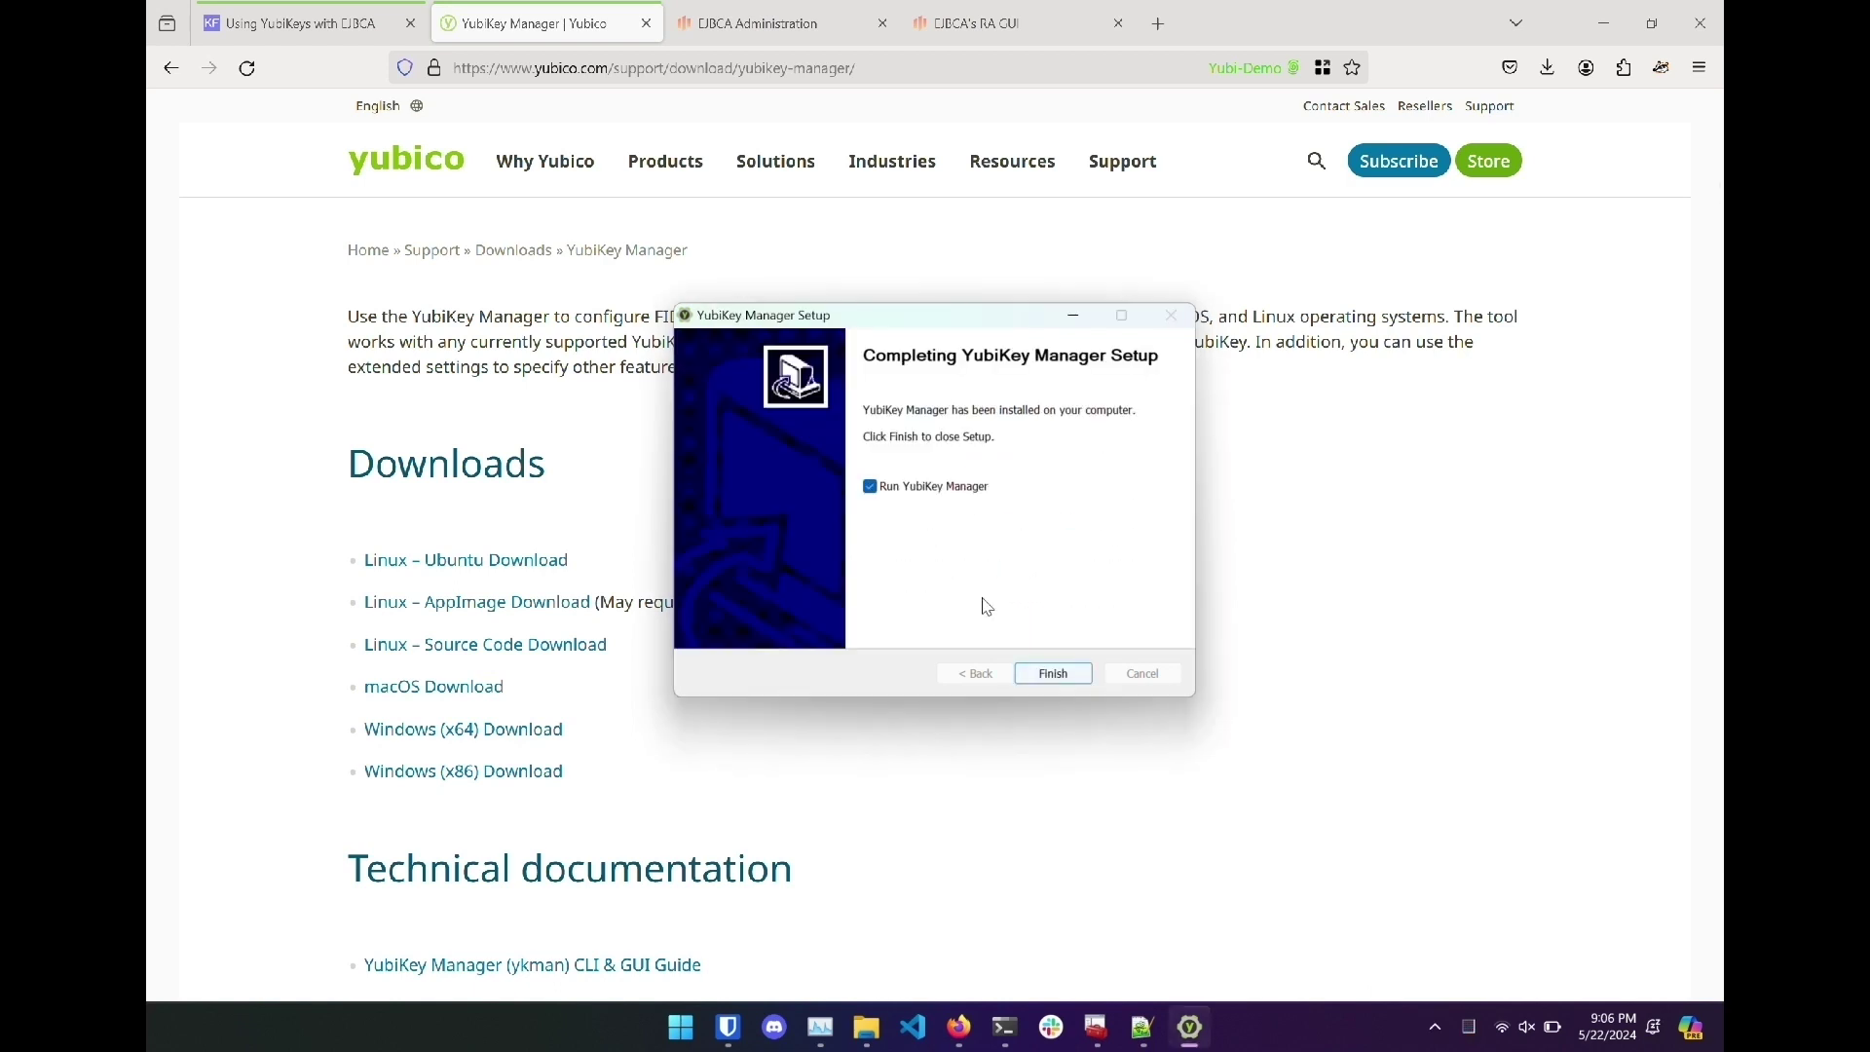
click(1036, 671)
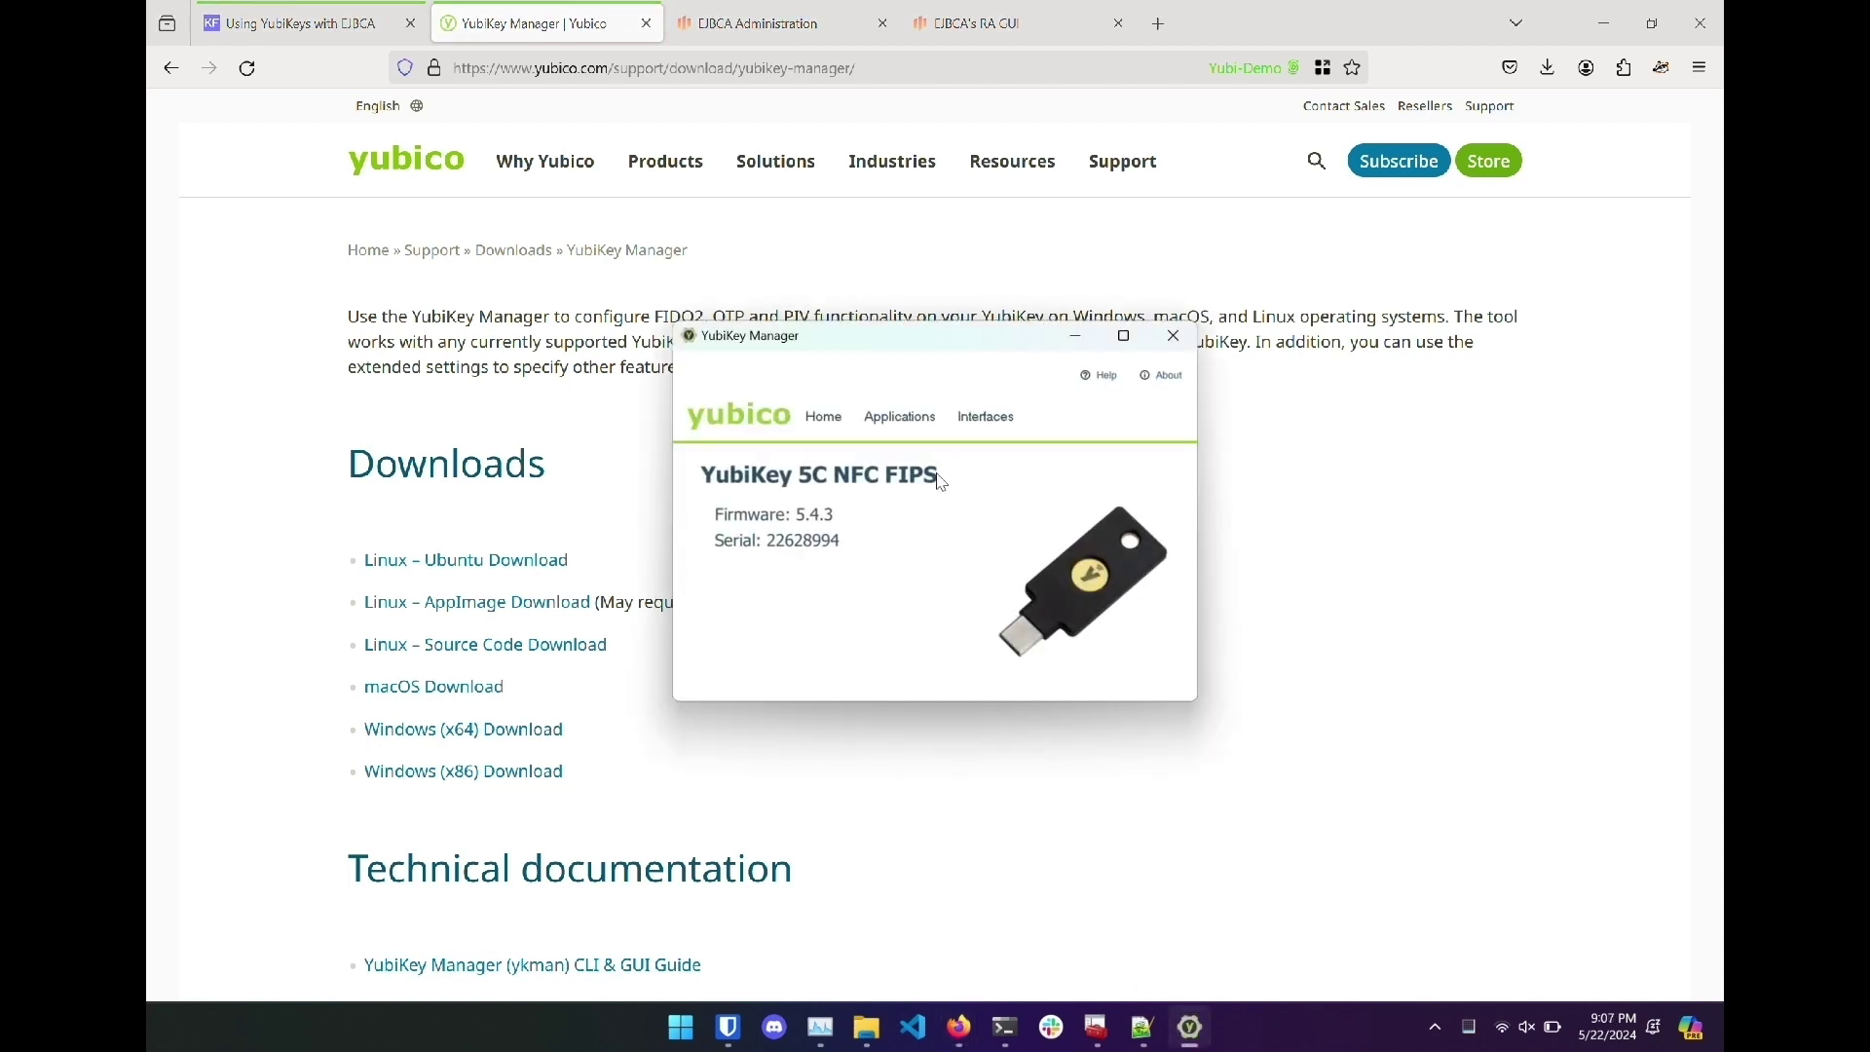
In PIV PIN settings, replace the default PIN with a new PIN.
click(900, 416)
click(904, 513)
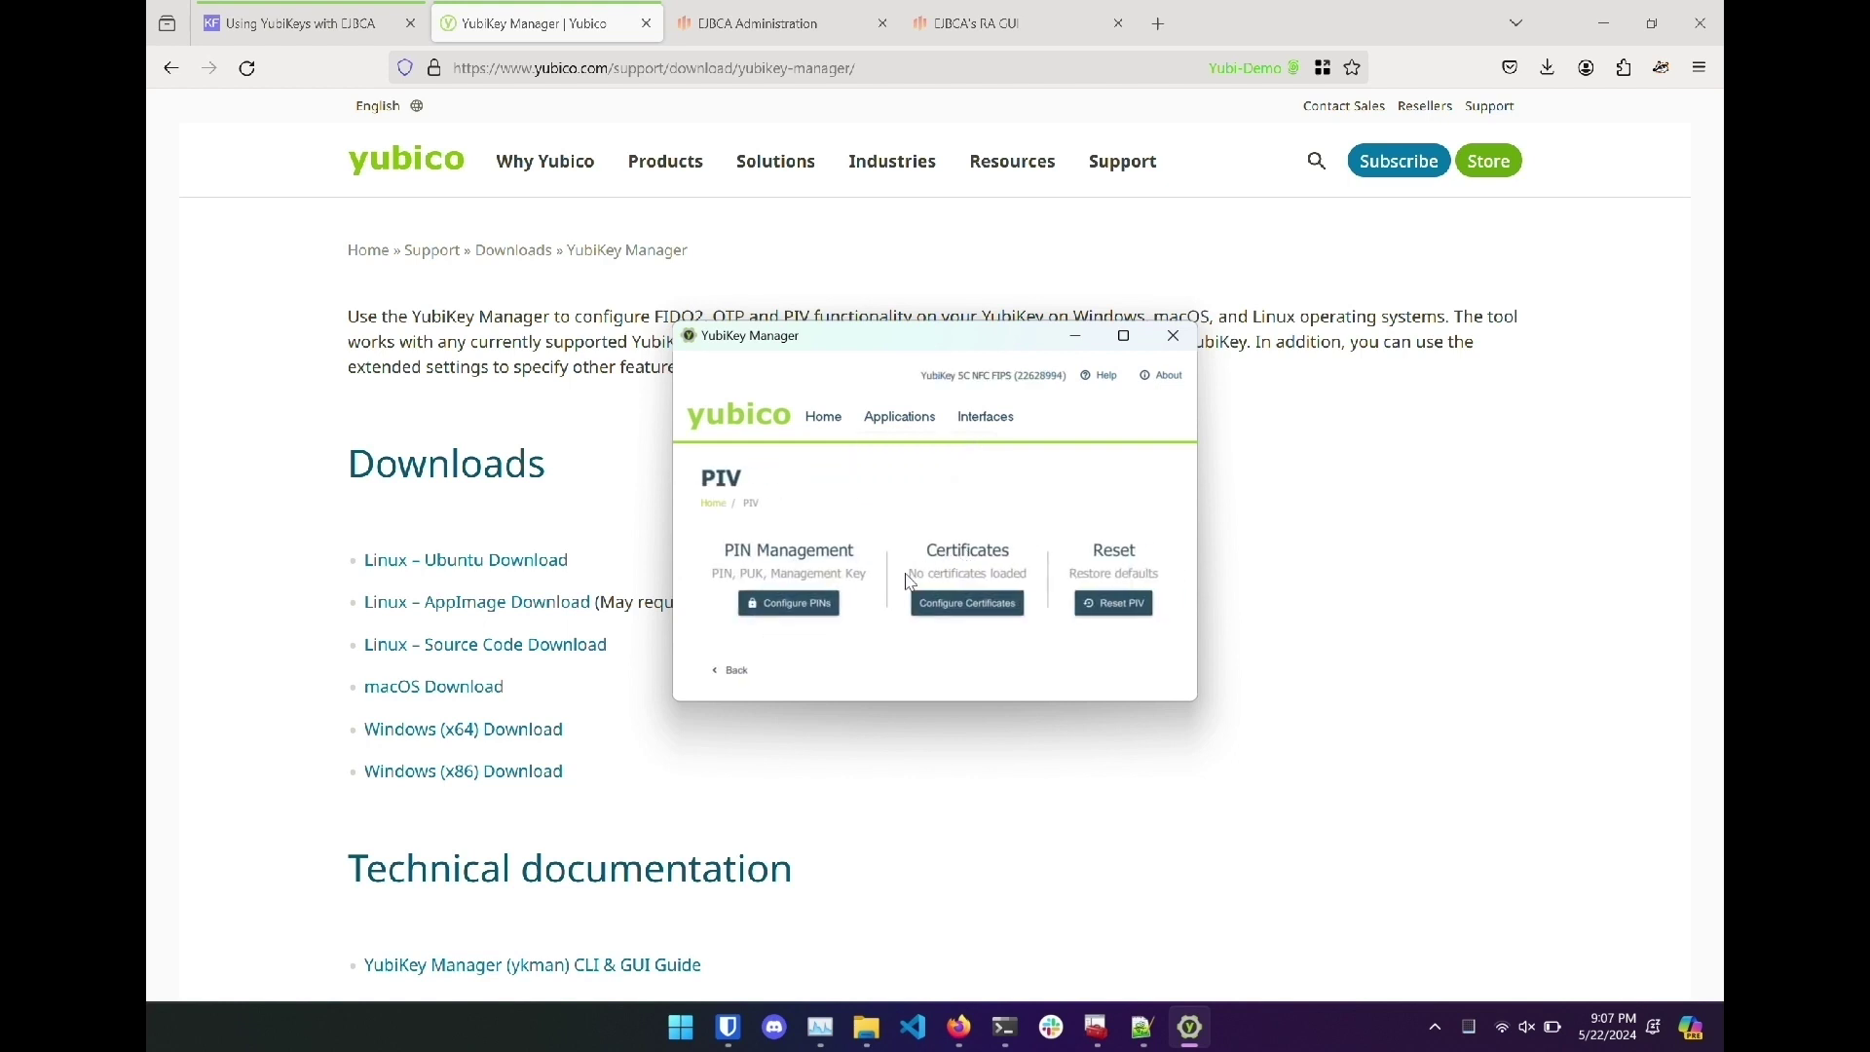
click(836, 606)
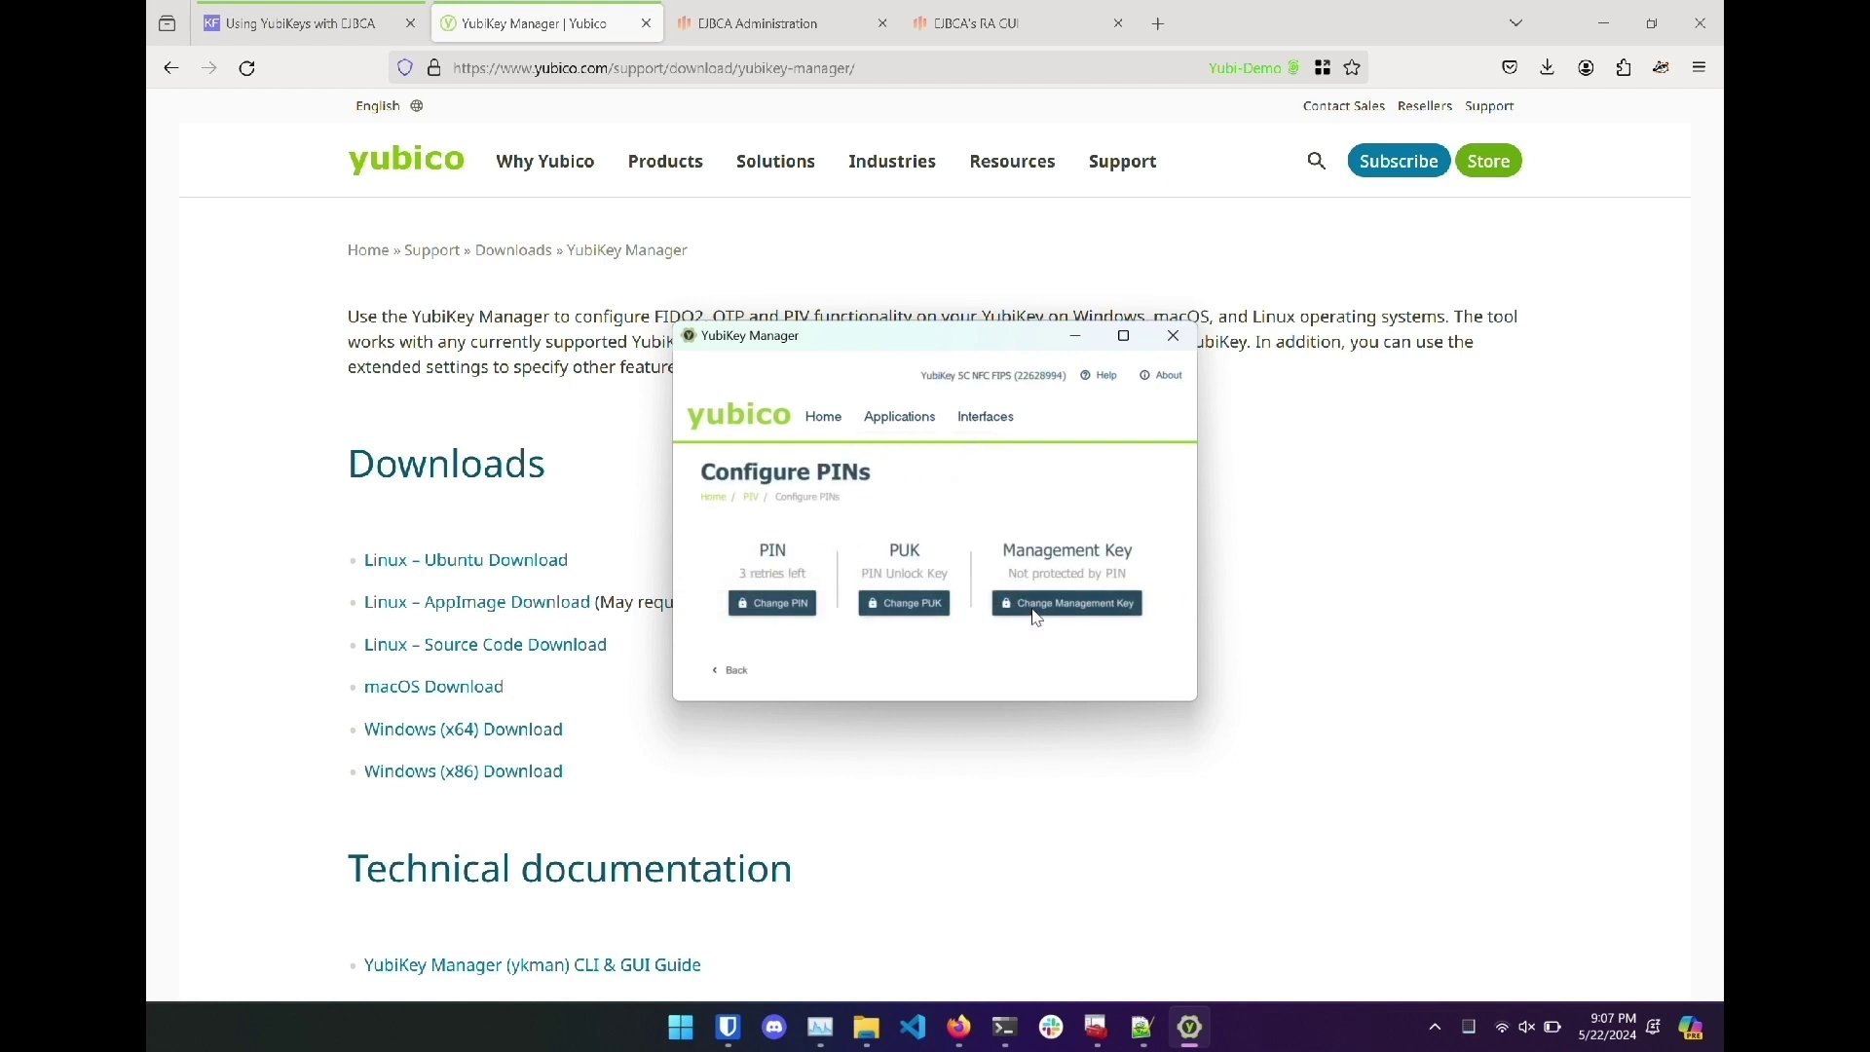
click(801, 608)
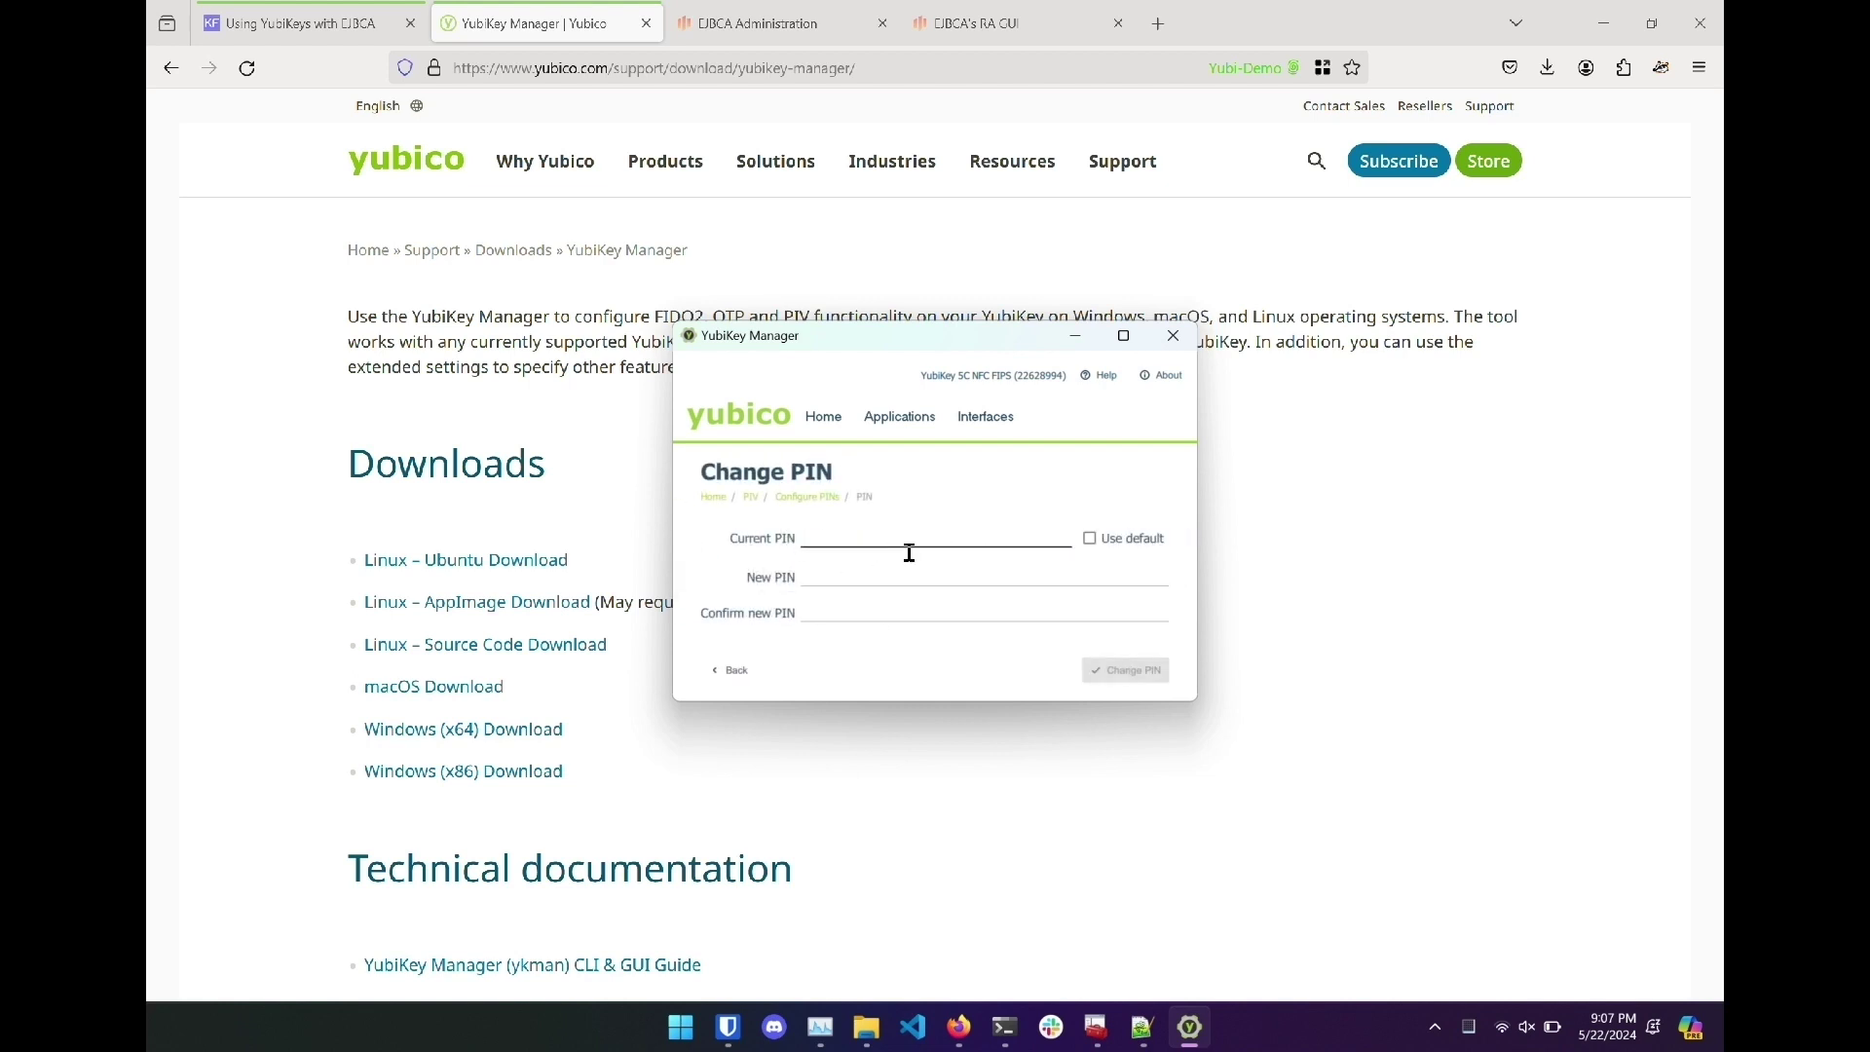
click(1089, 537)
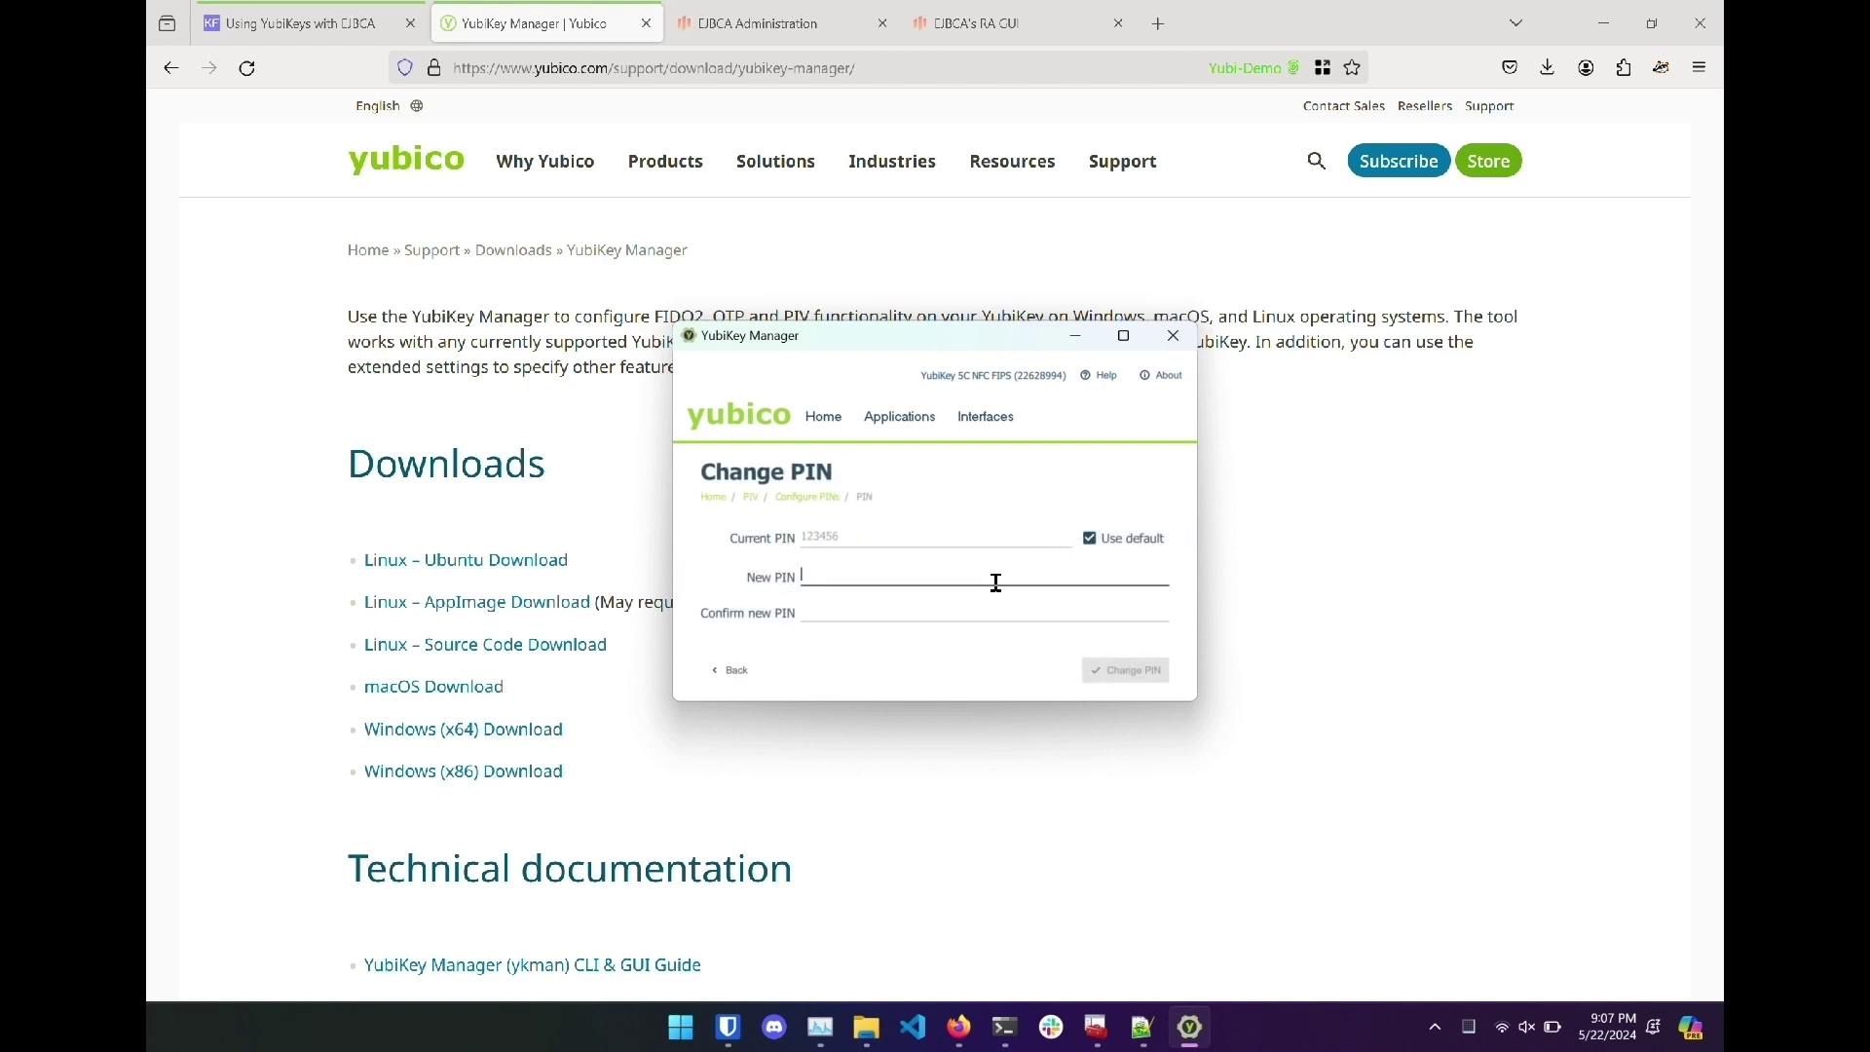
text(123456)
key(Tab)
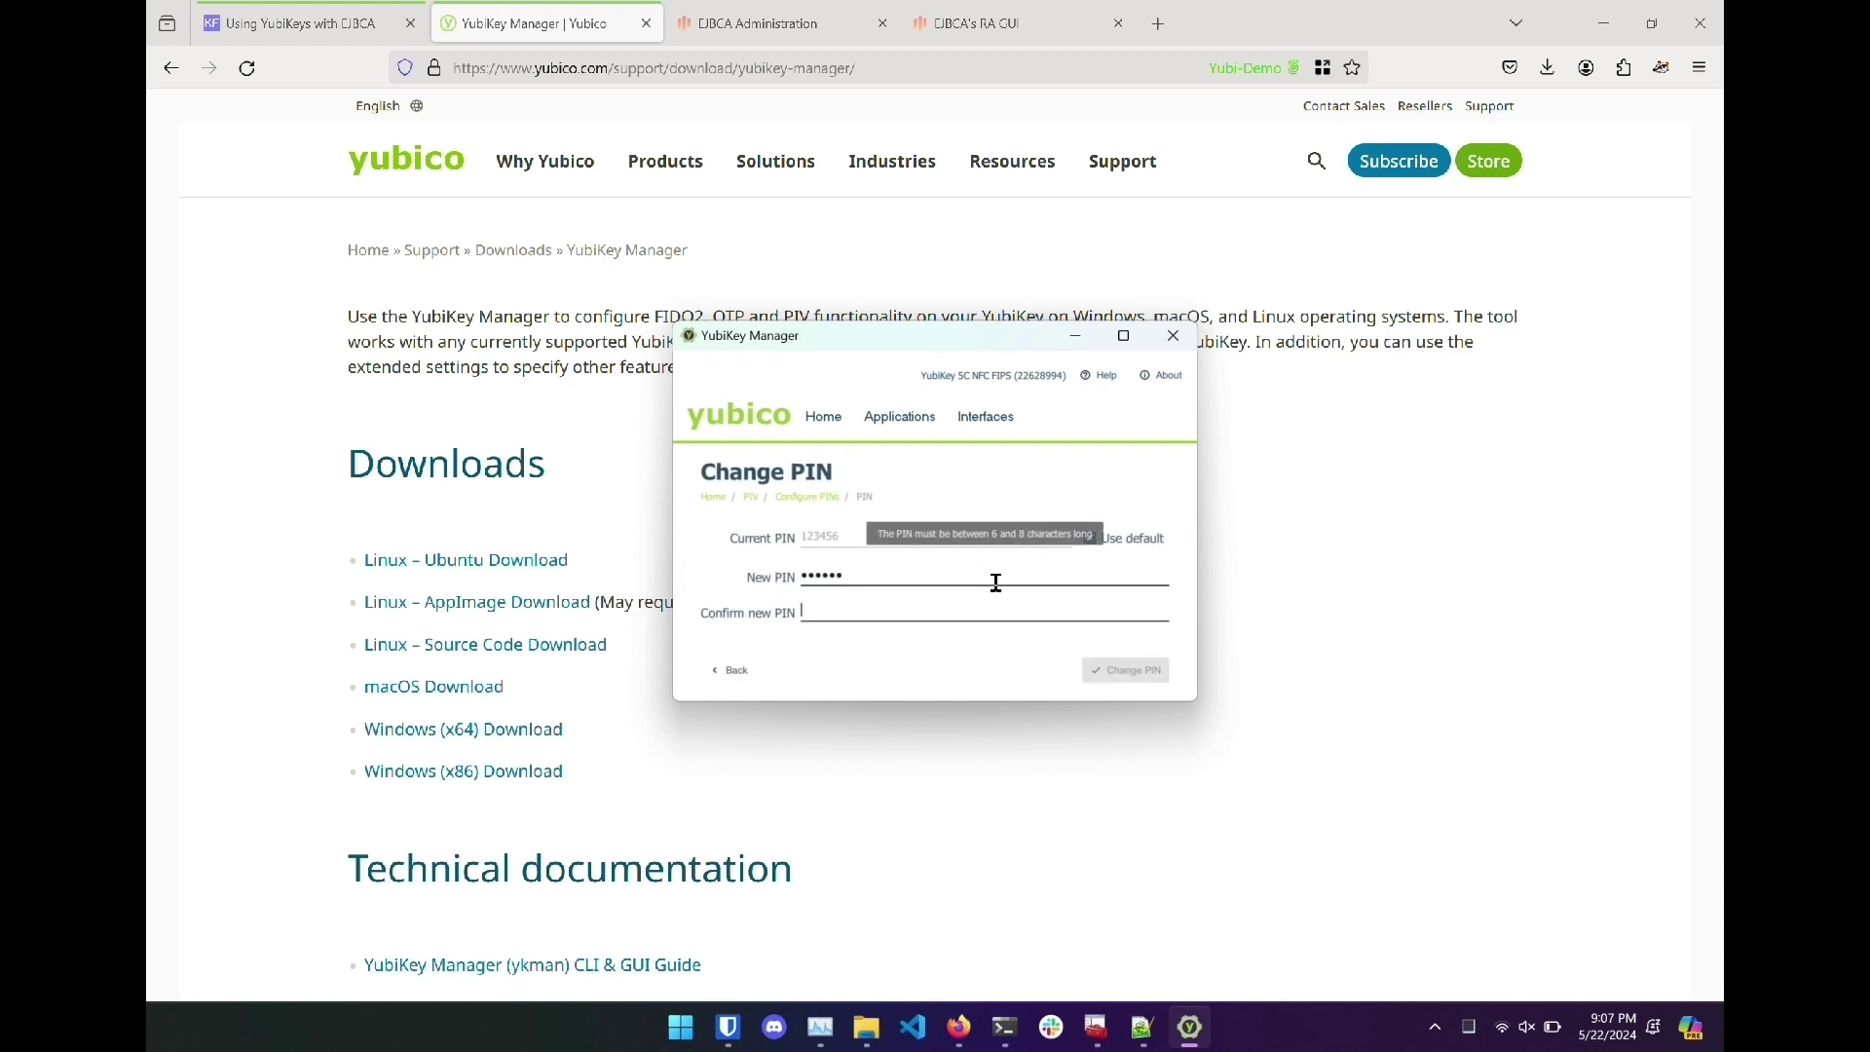
text(123456)
click(1116, 670)
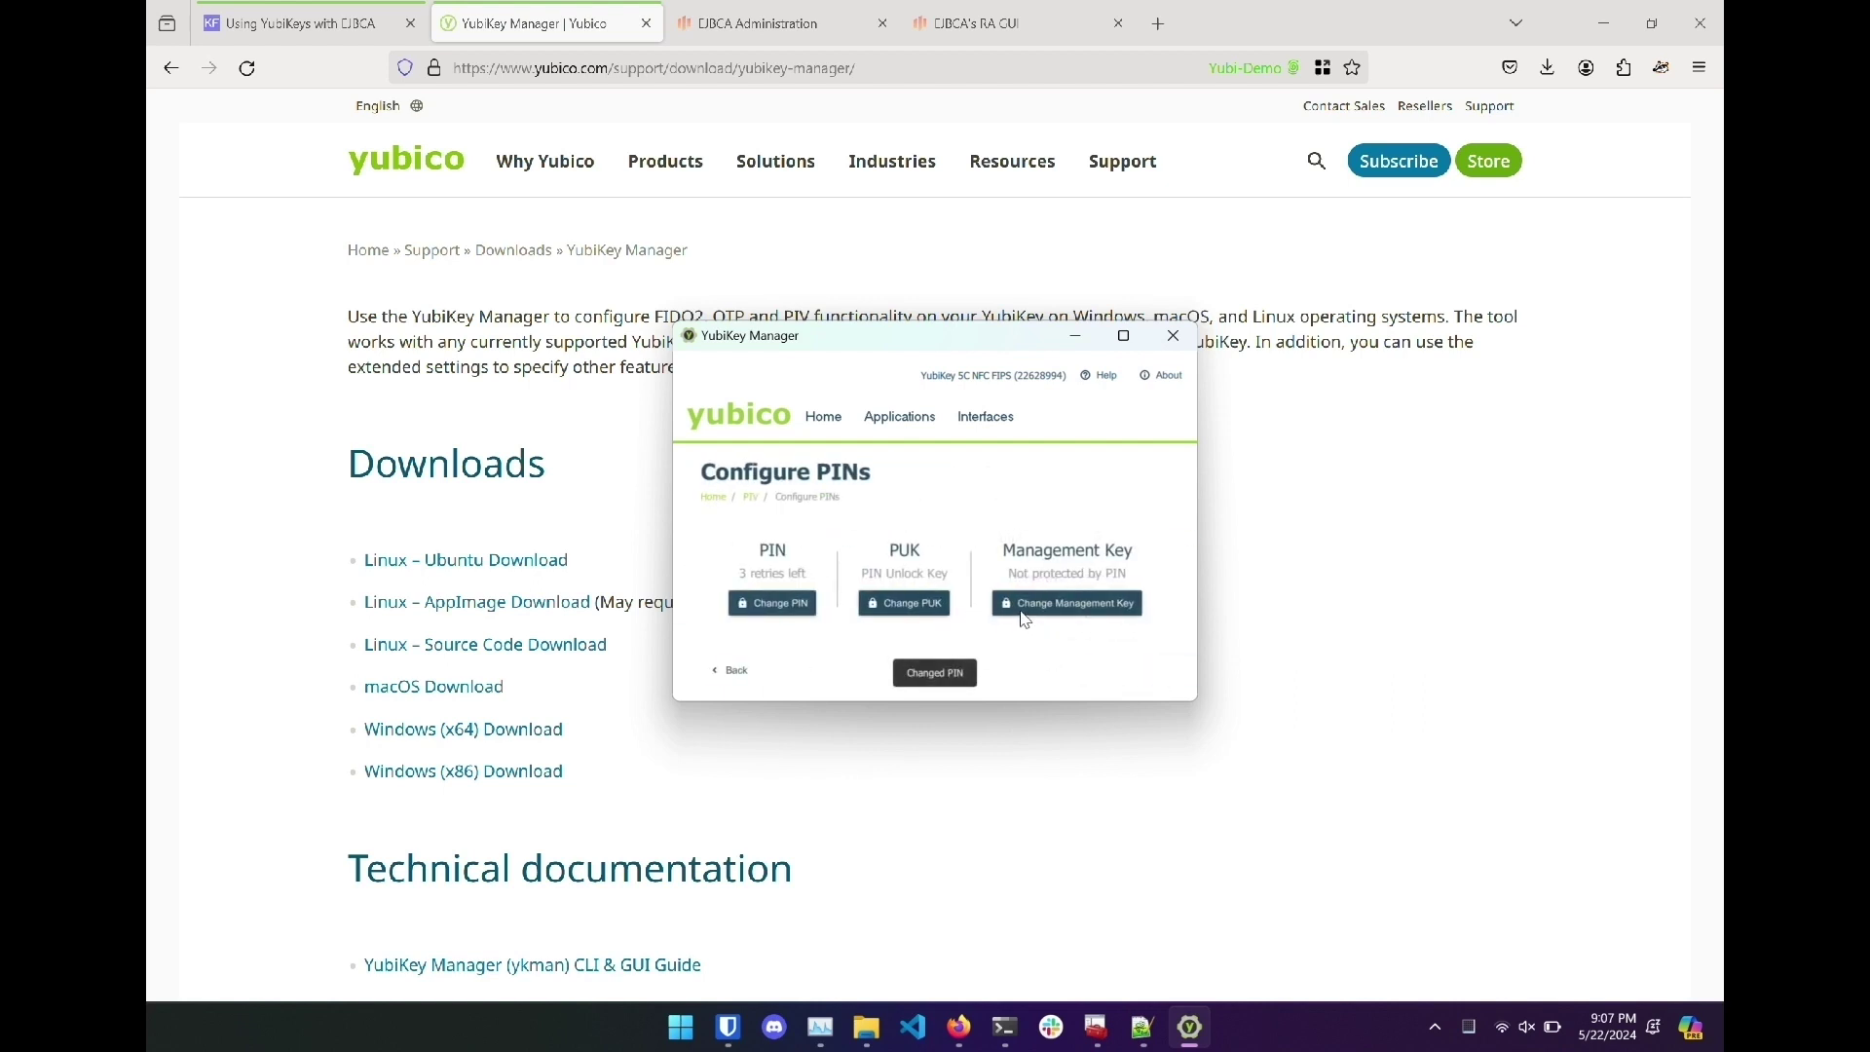
Replace the default PUK with a new PUK.
click(943, 610)
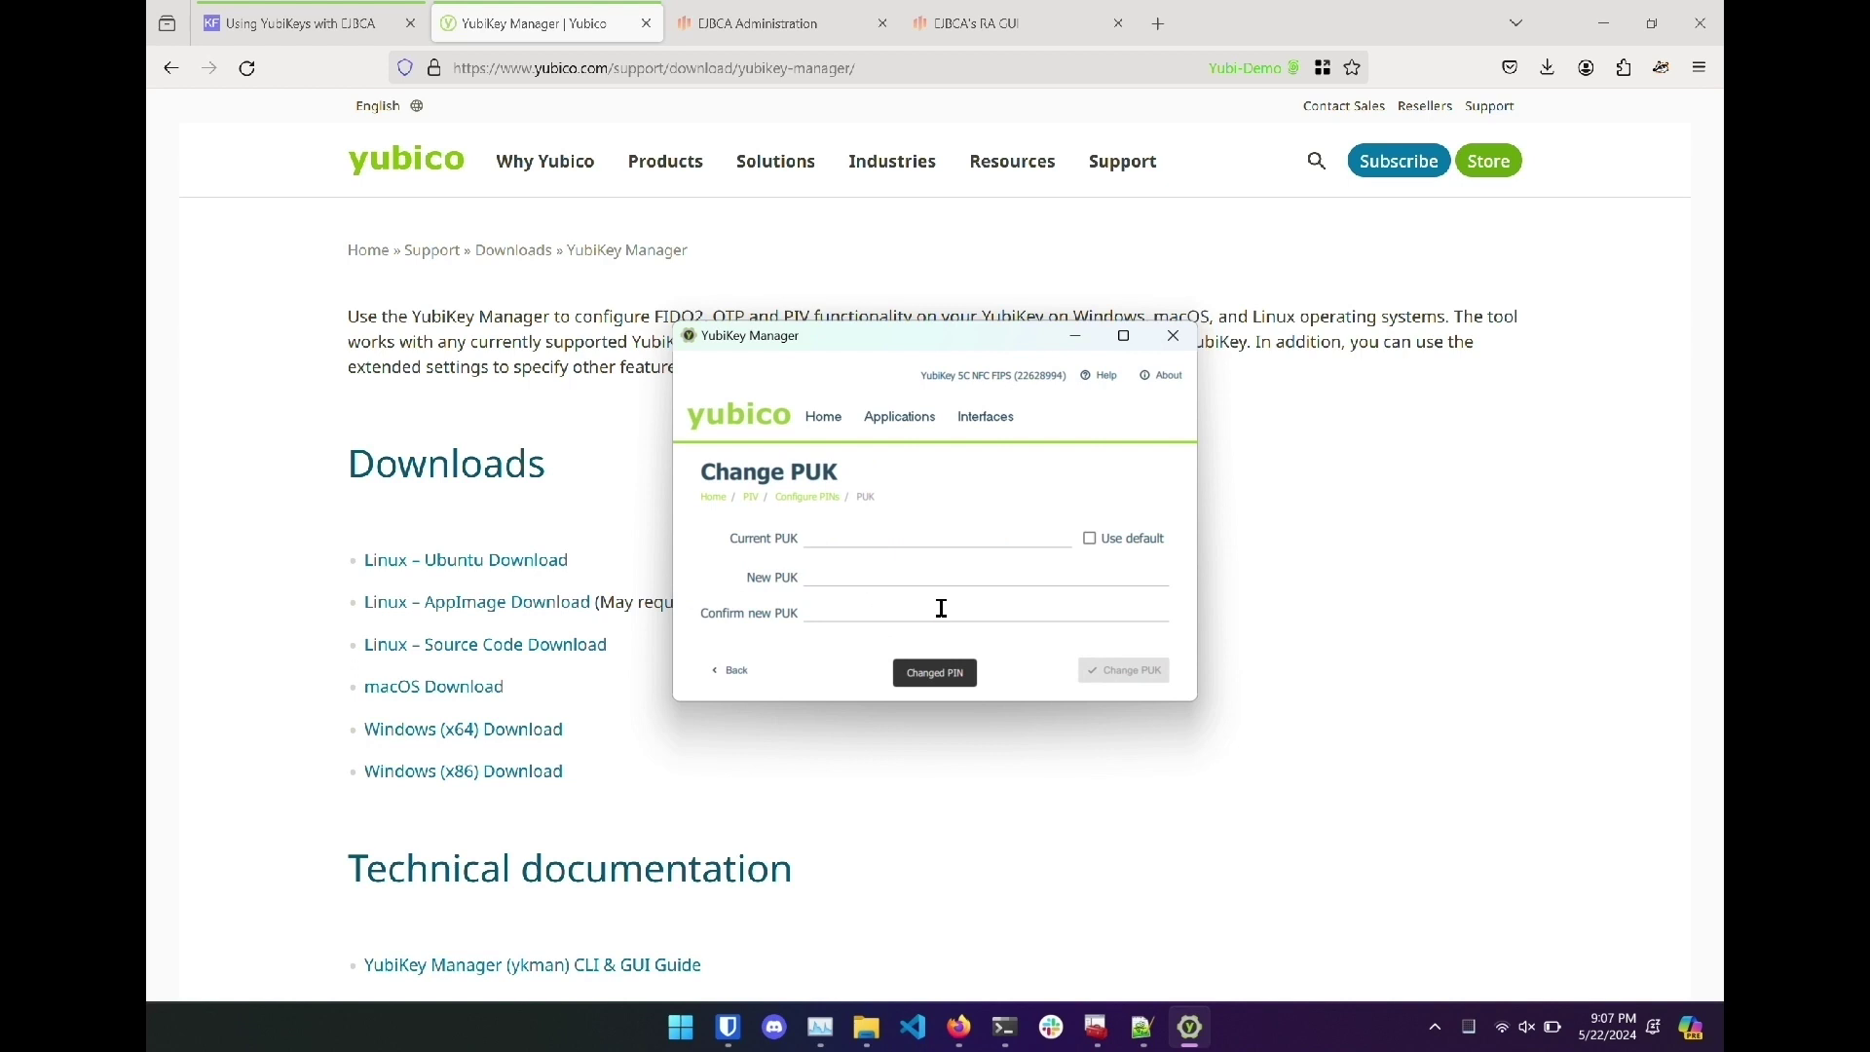
click(1090, 538)
click(1039, 572)
text(123)
key(Tab)
text(123)
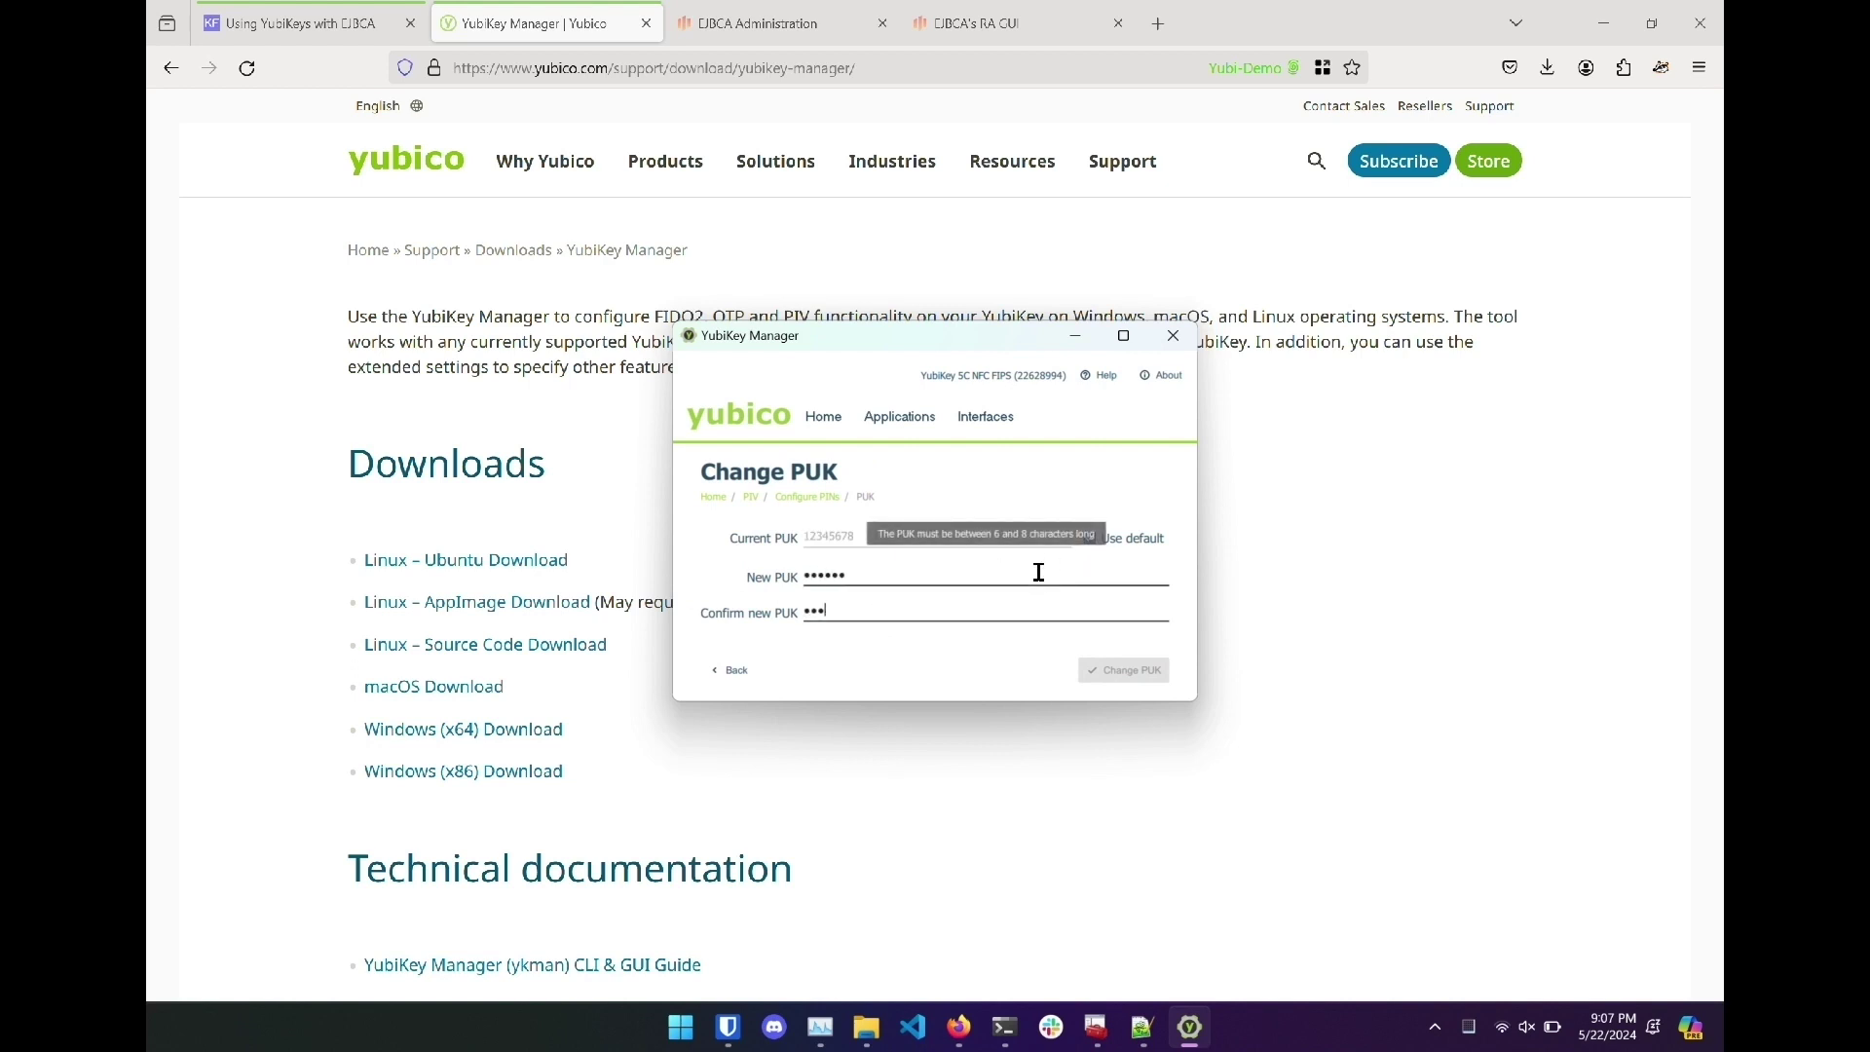
text(456)
click(1126, 669)
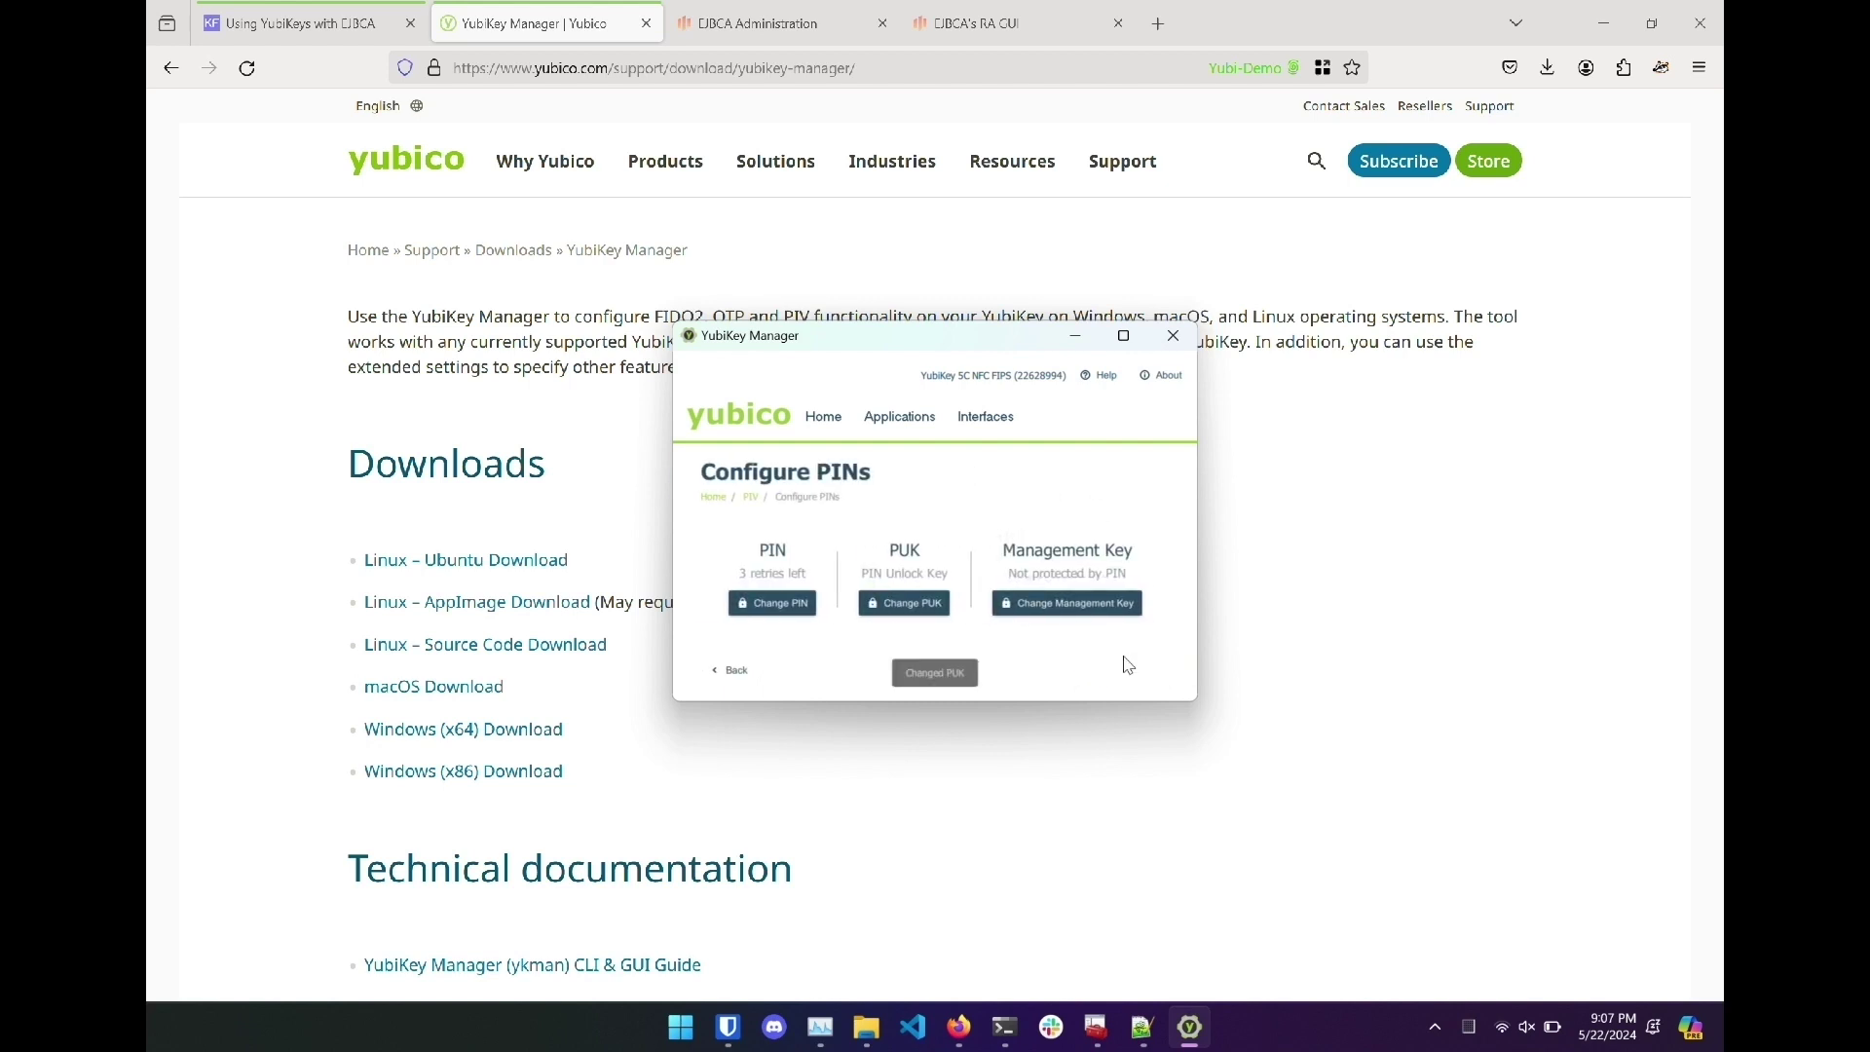
Set a newly generated AES256 management key, keeping a copy in Notepad++.
click(1070, 604)
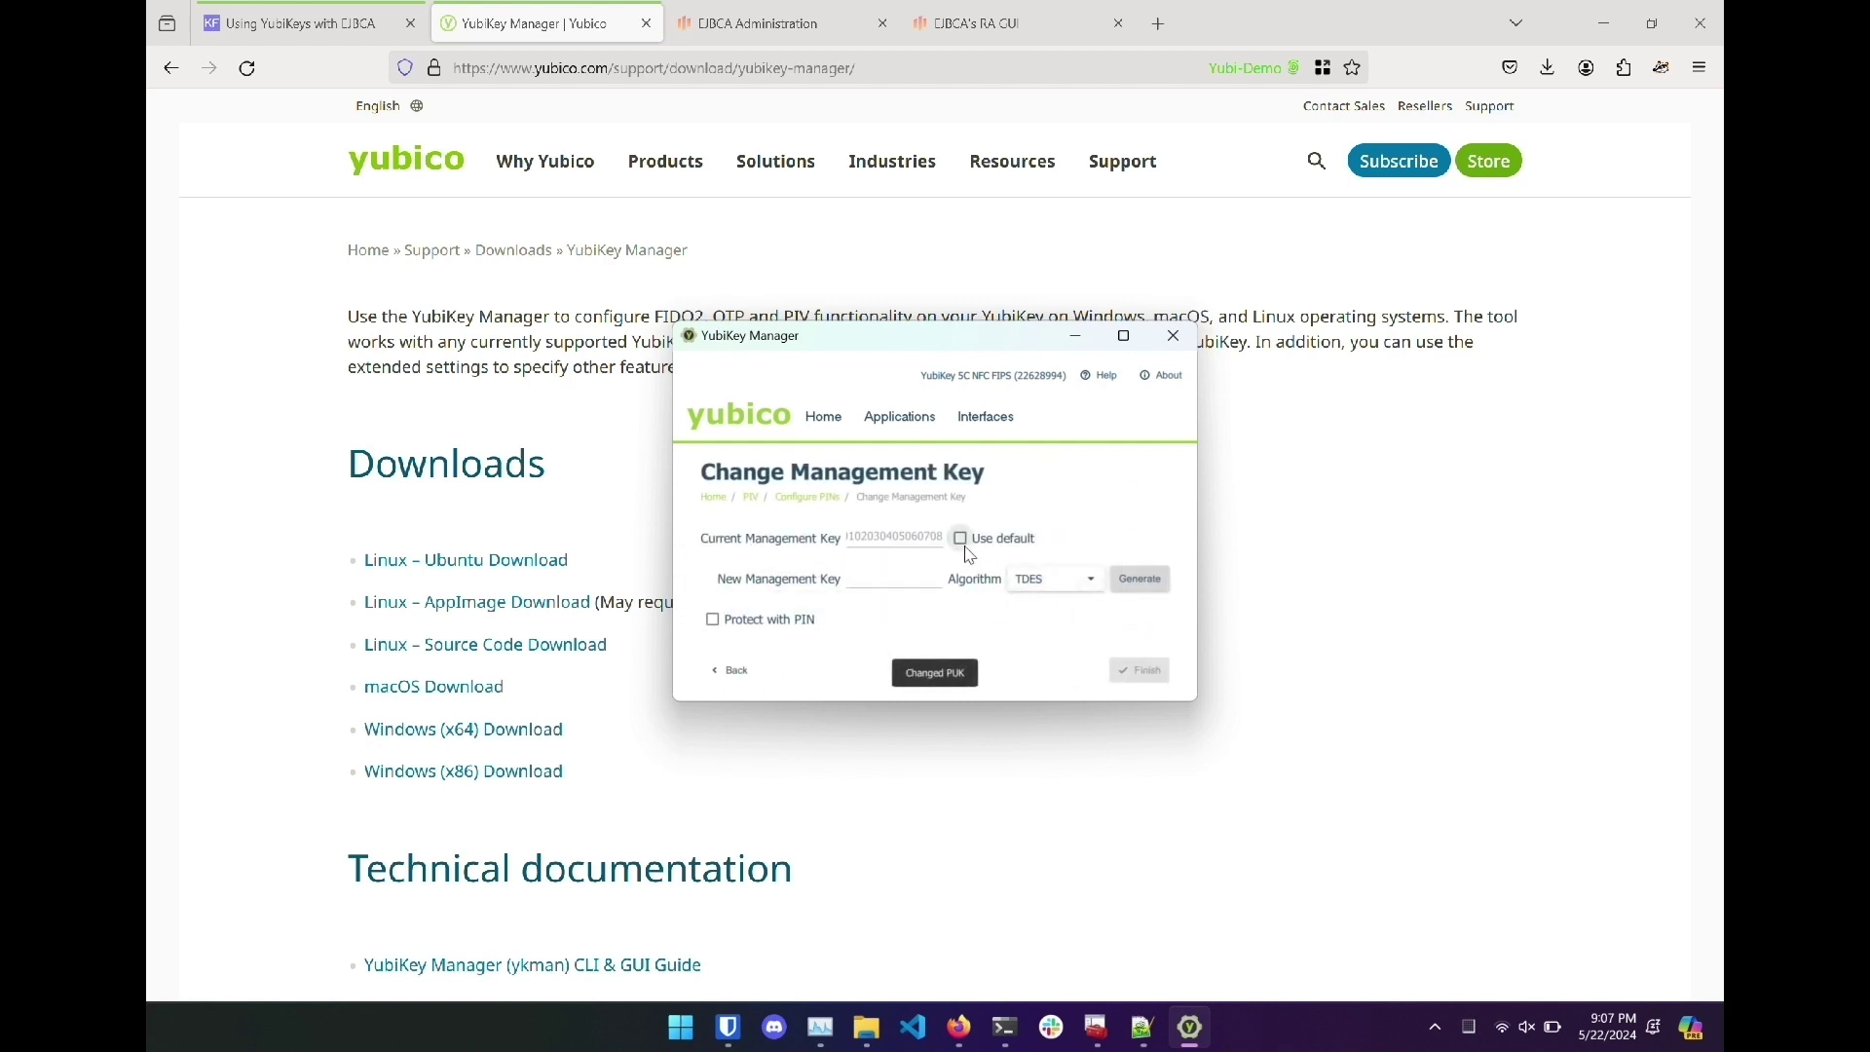
click(1035, 584)
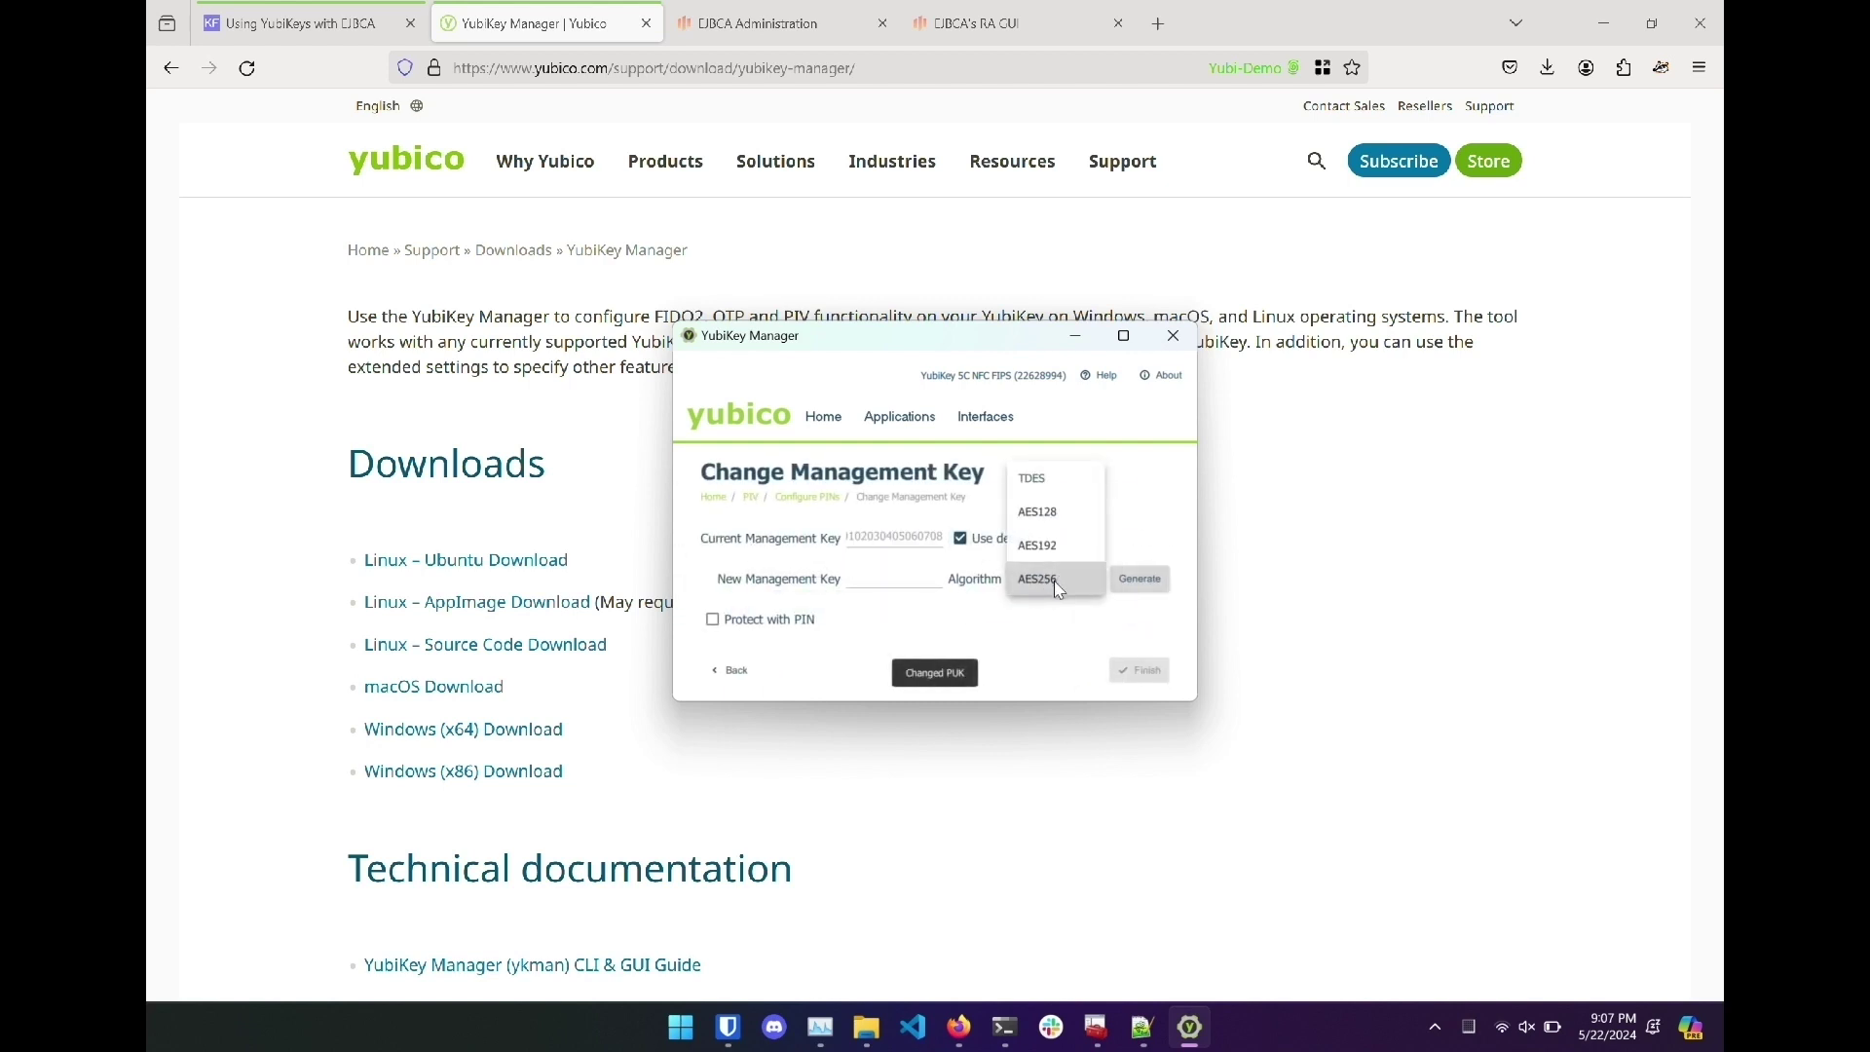
click(1054, 581)
click(1138, 585)
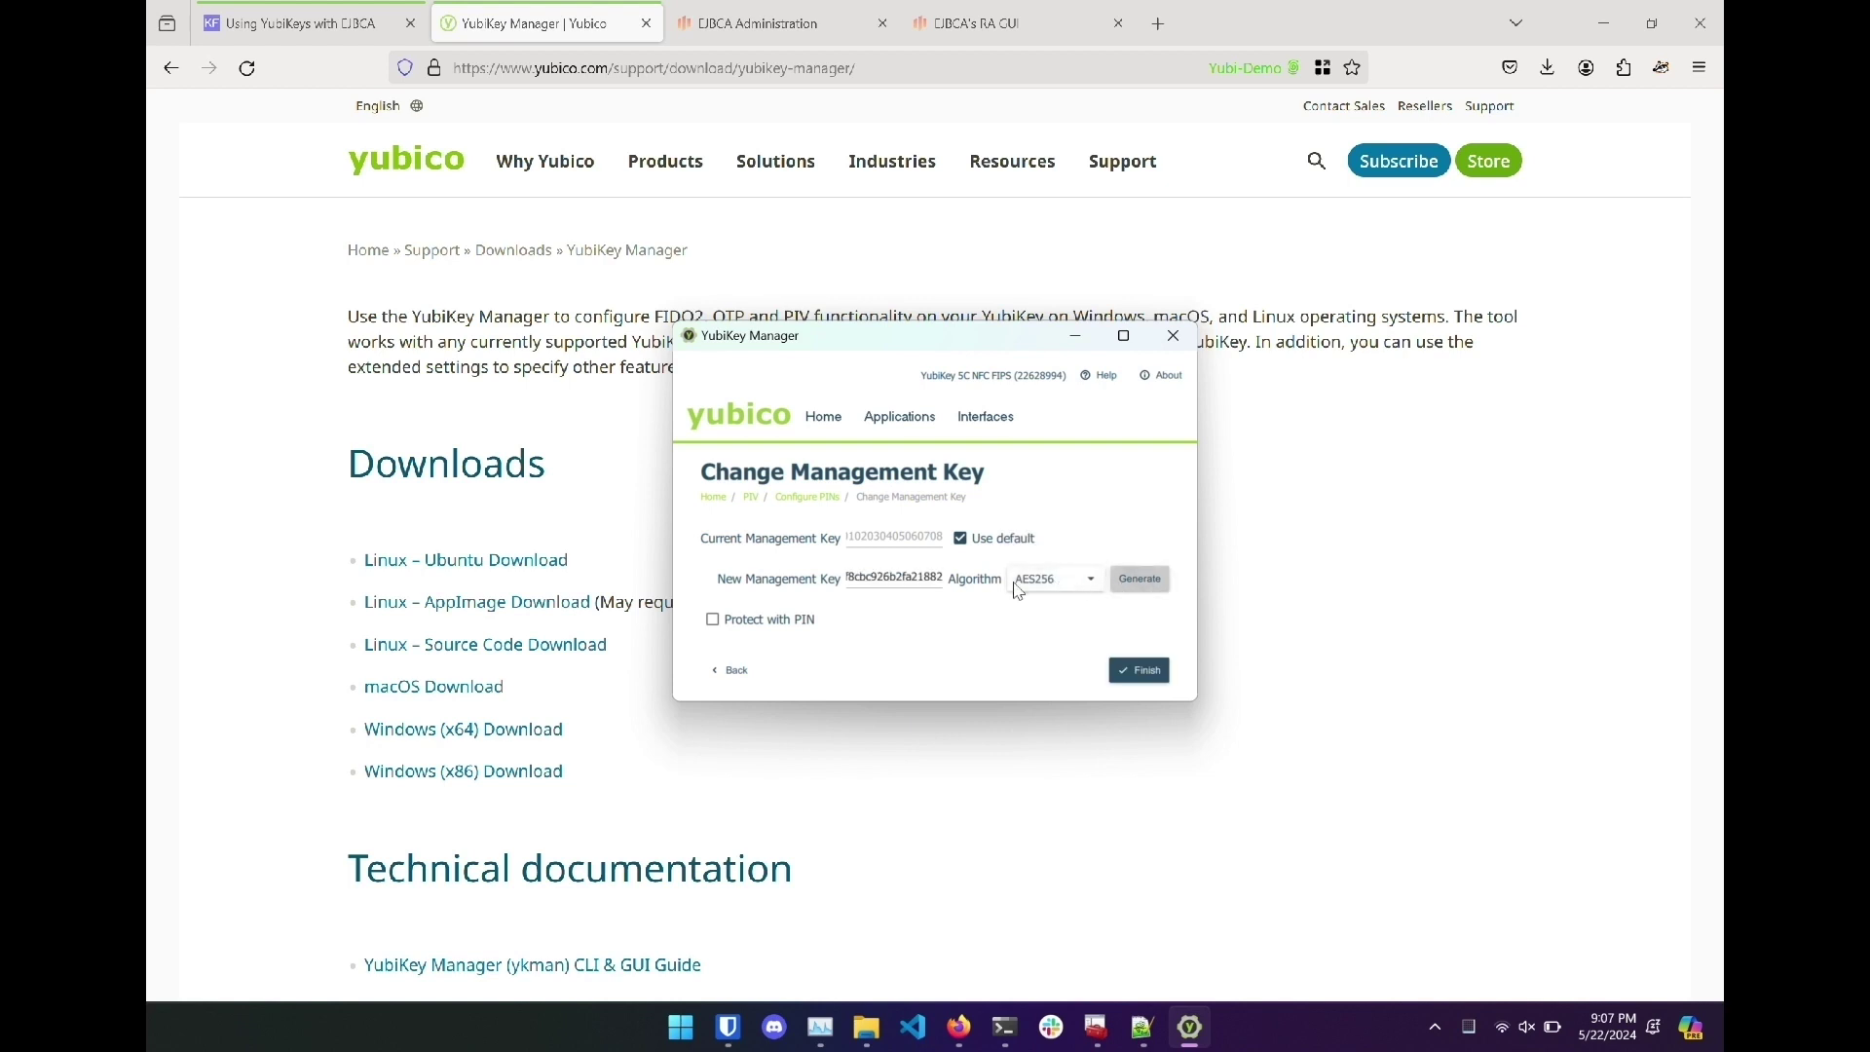
double_click(895, 578)
click(1142, 1028)
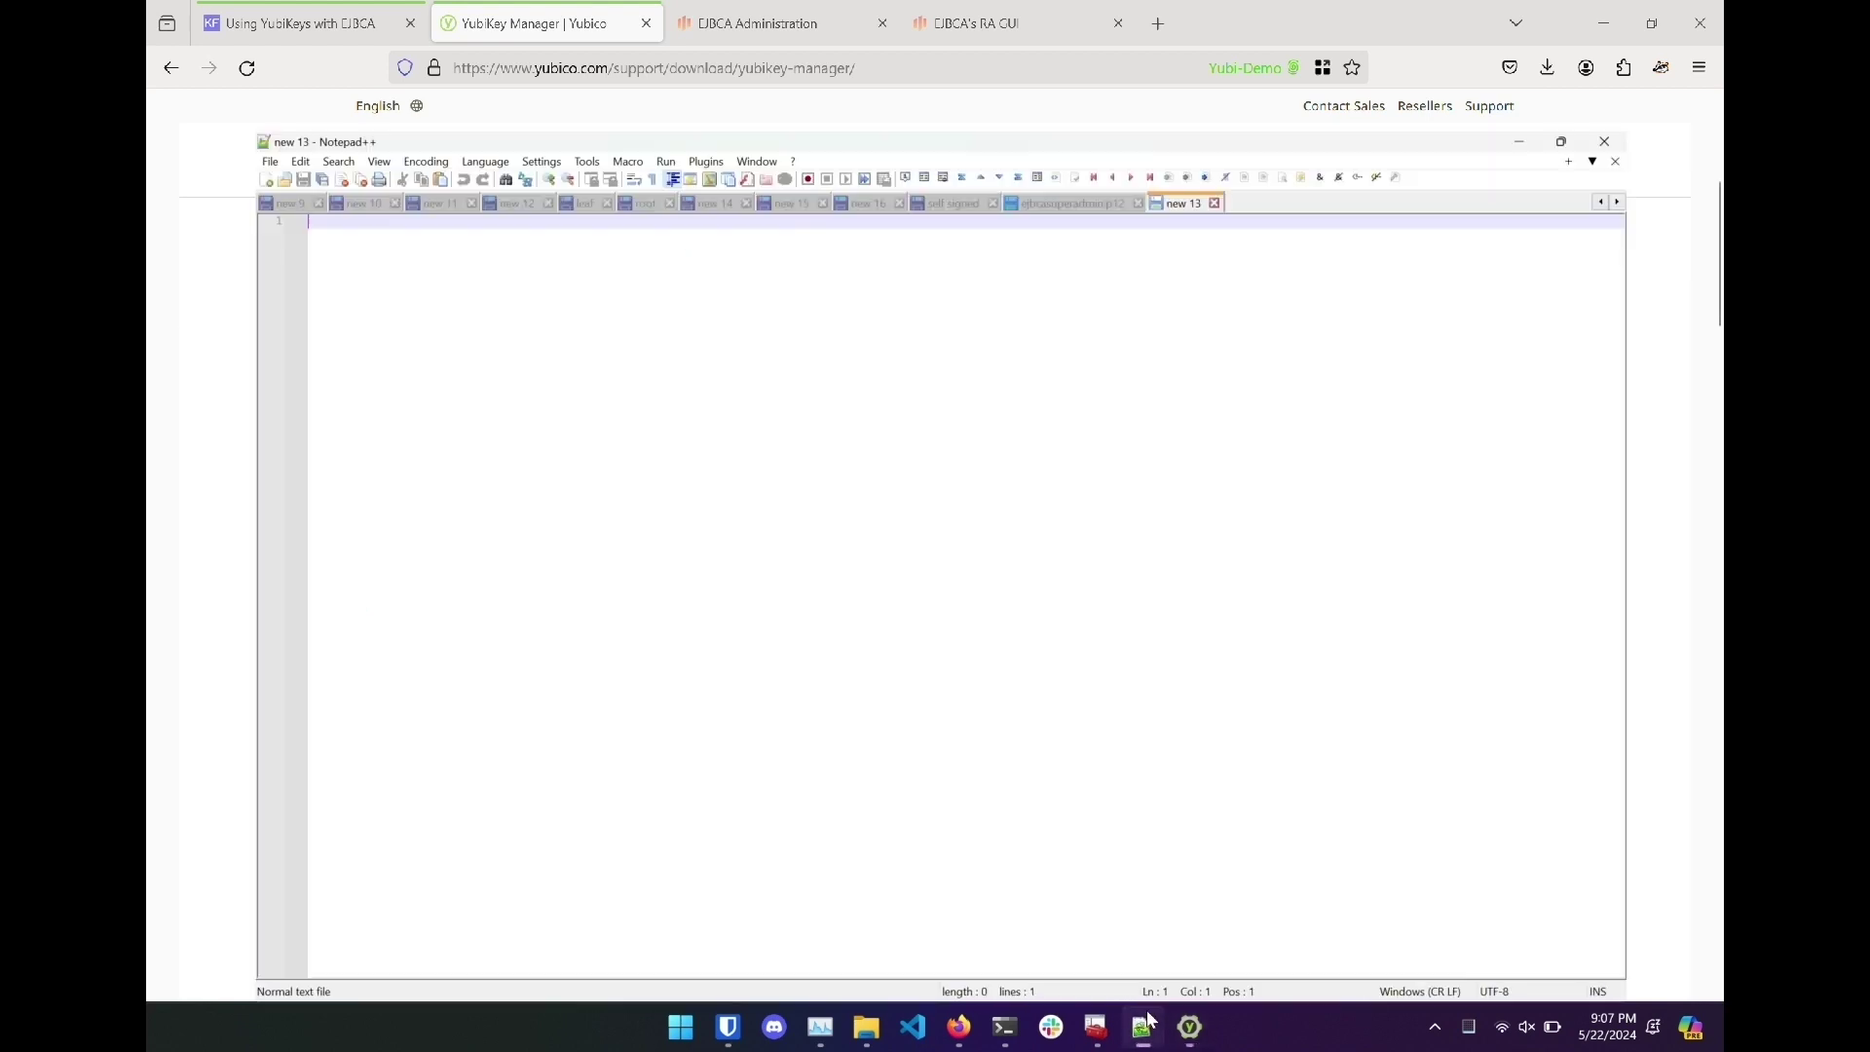
key(ctrl+v)
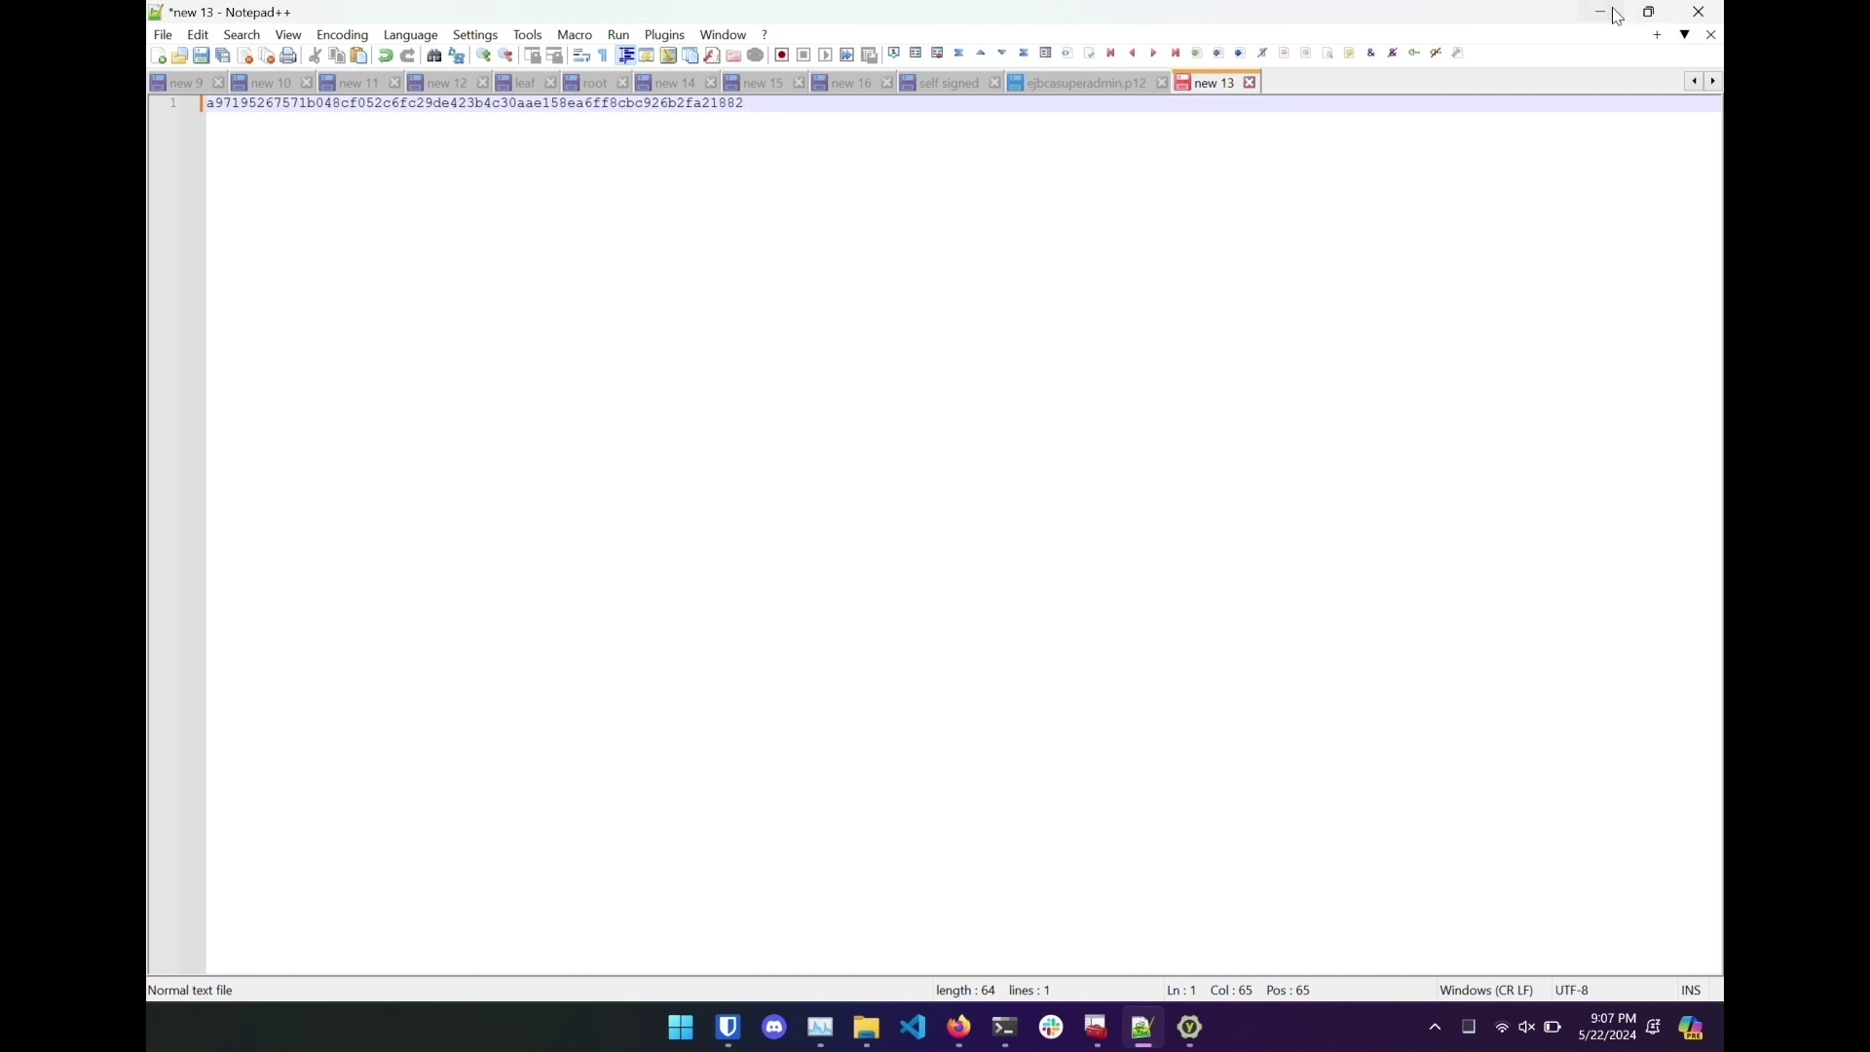
click(1603, 12)
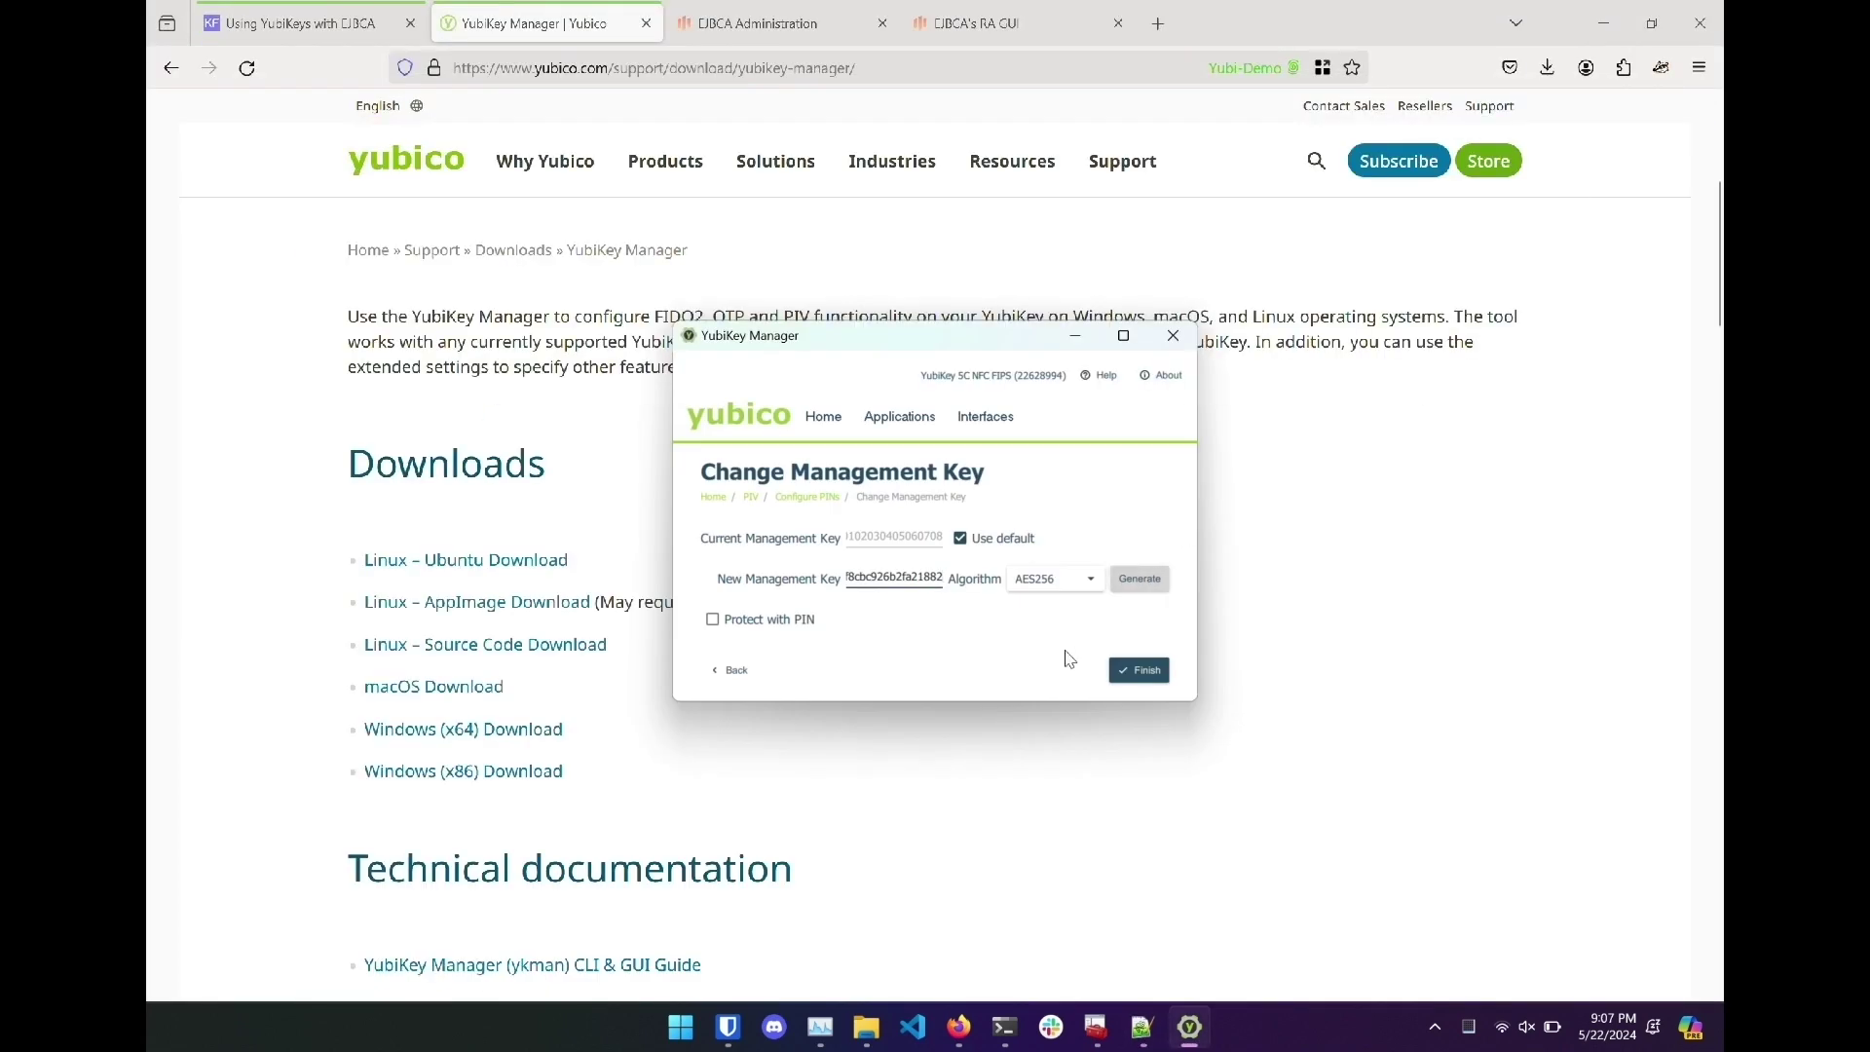
click(1136, 672)
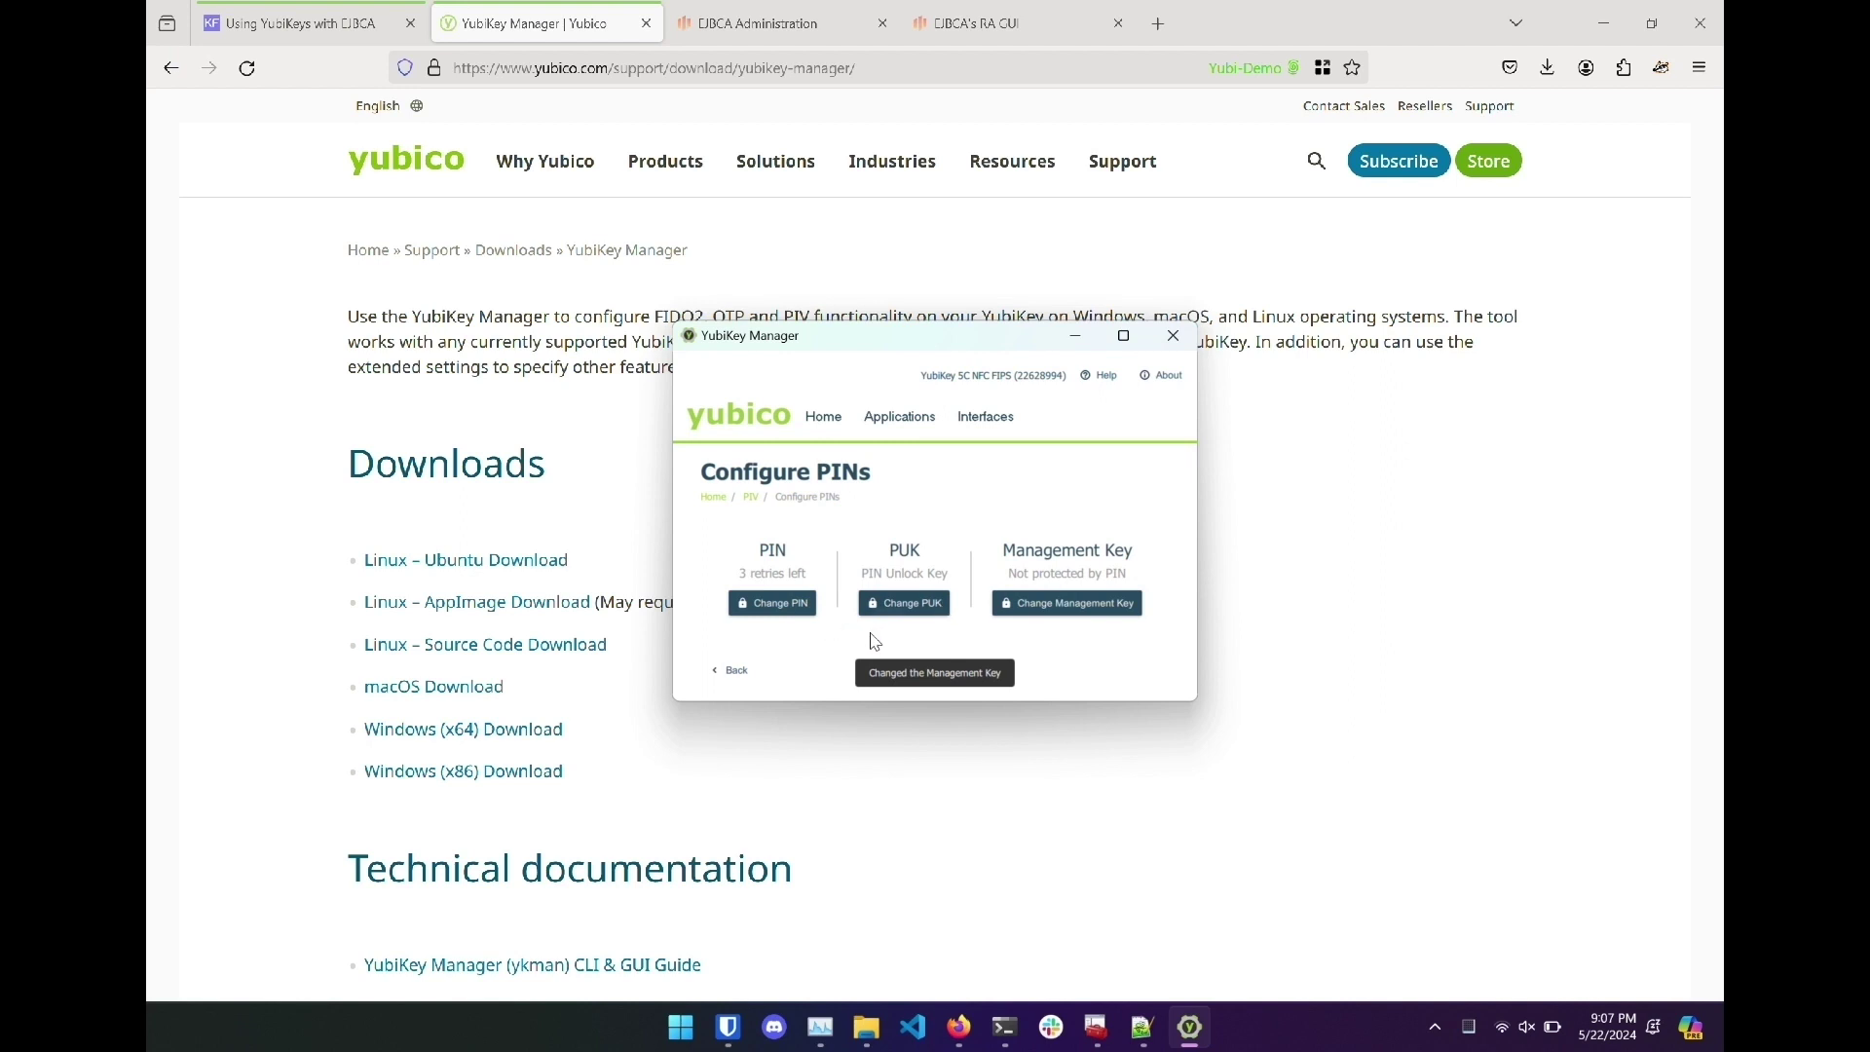
Start a certificate signing request for Authentication slot 9a using RSA2048.
click(877, 428)
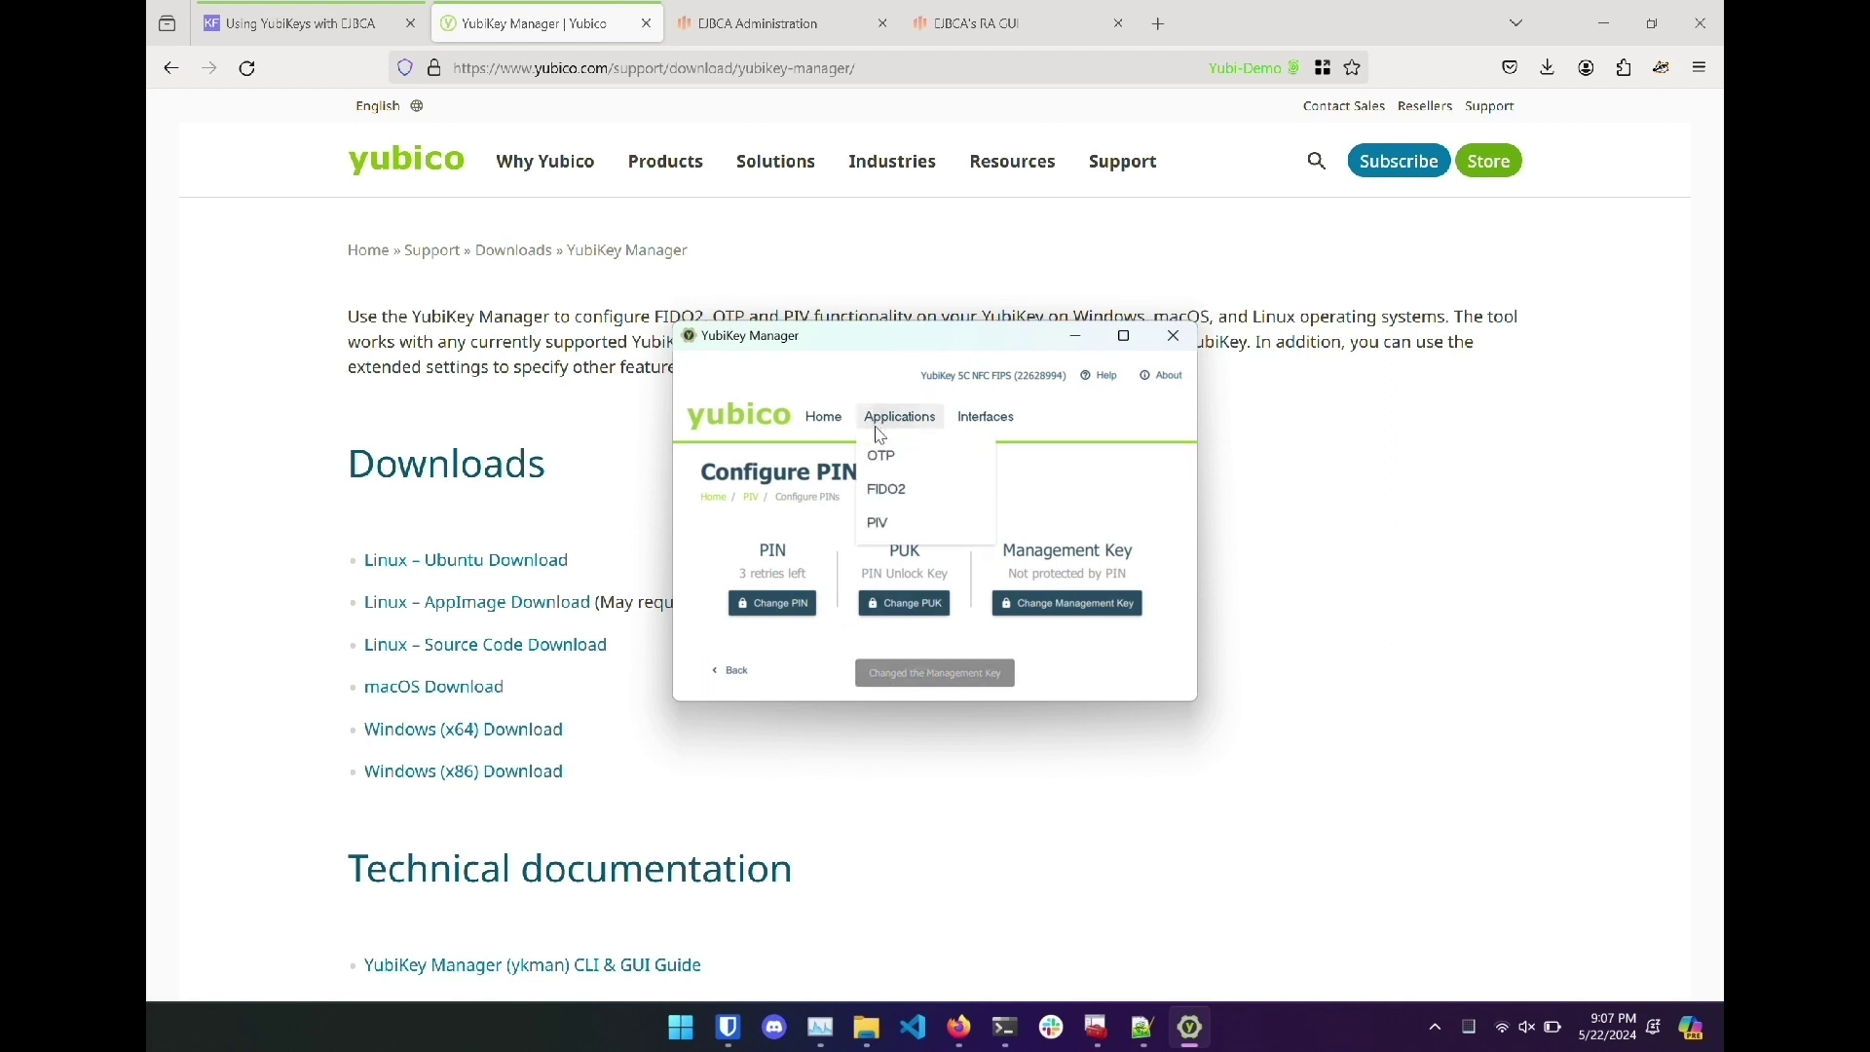
click(896, 522)
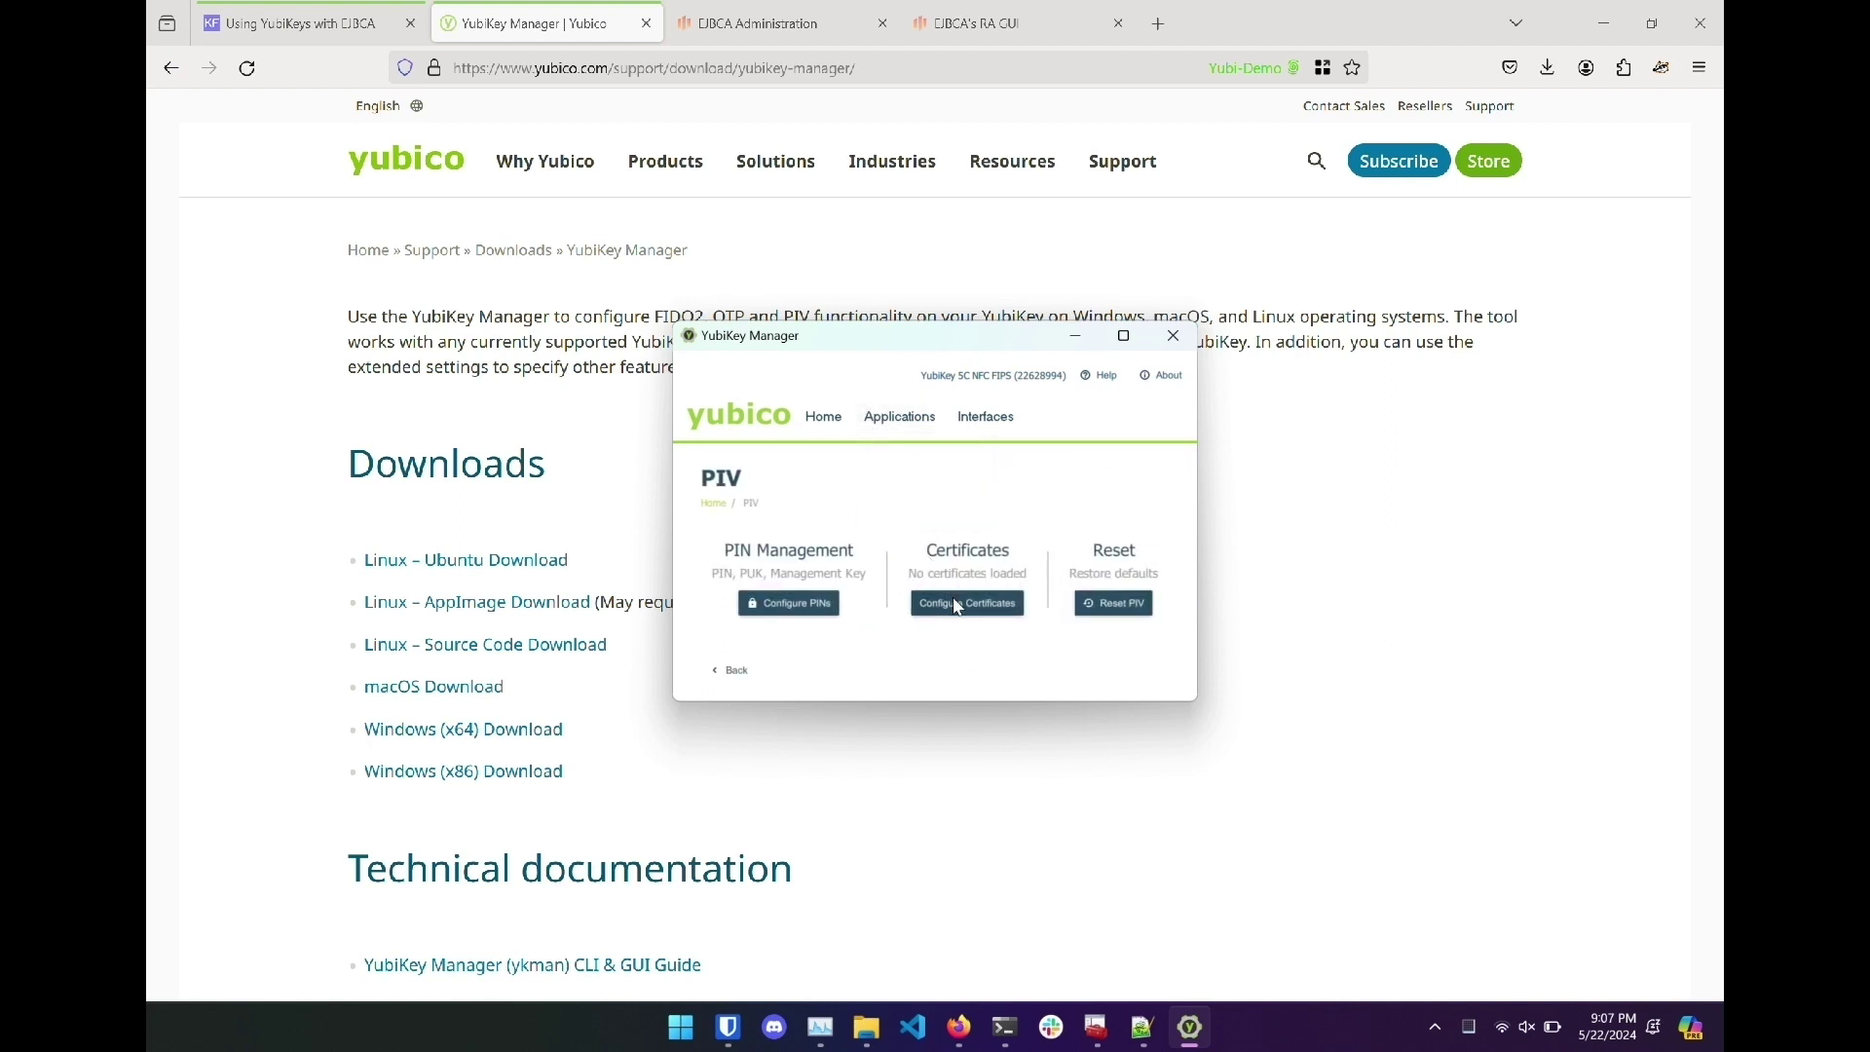
click(958, 605)
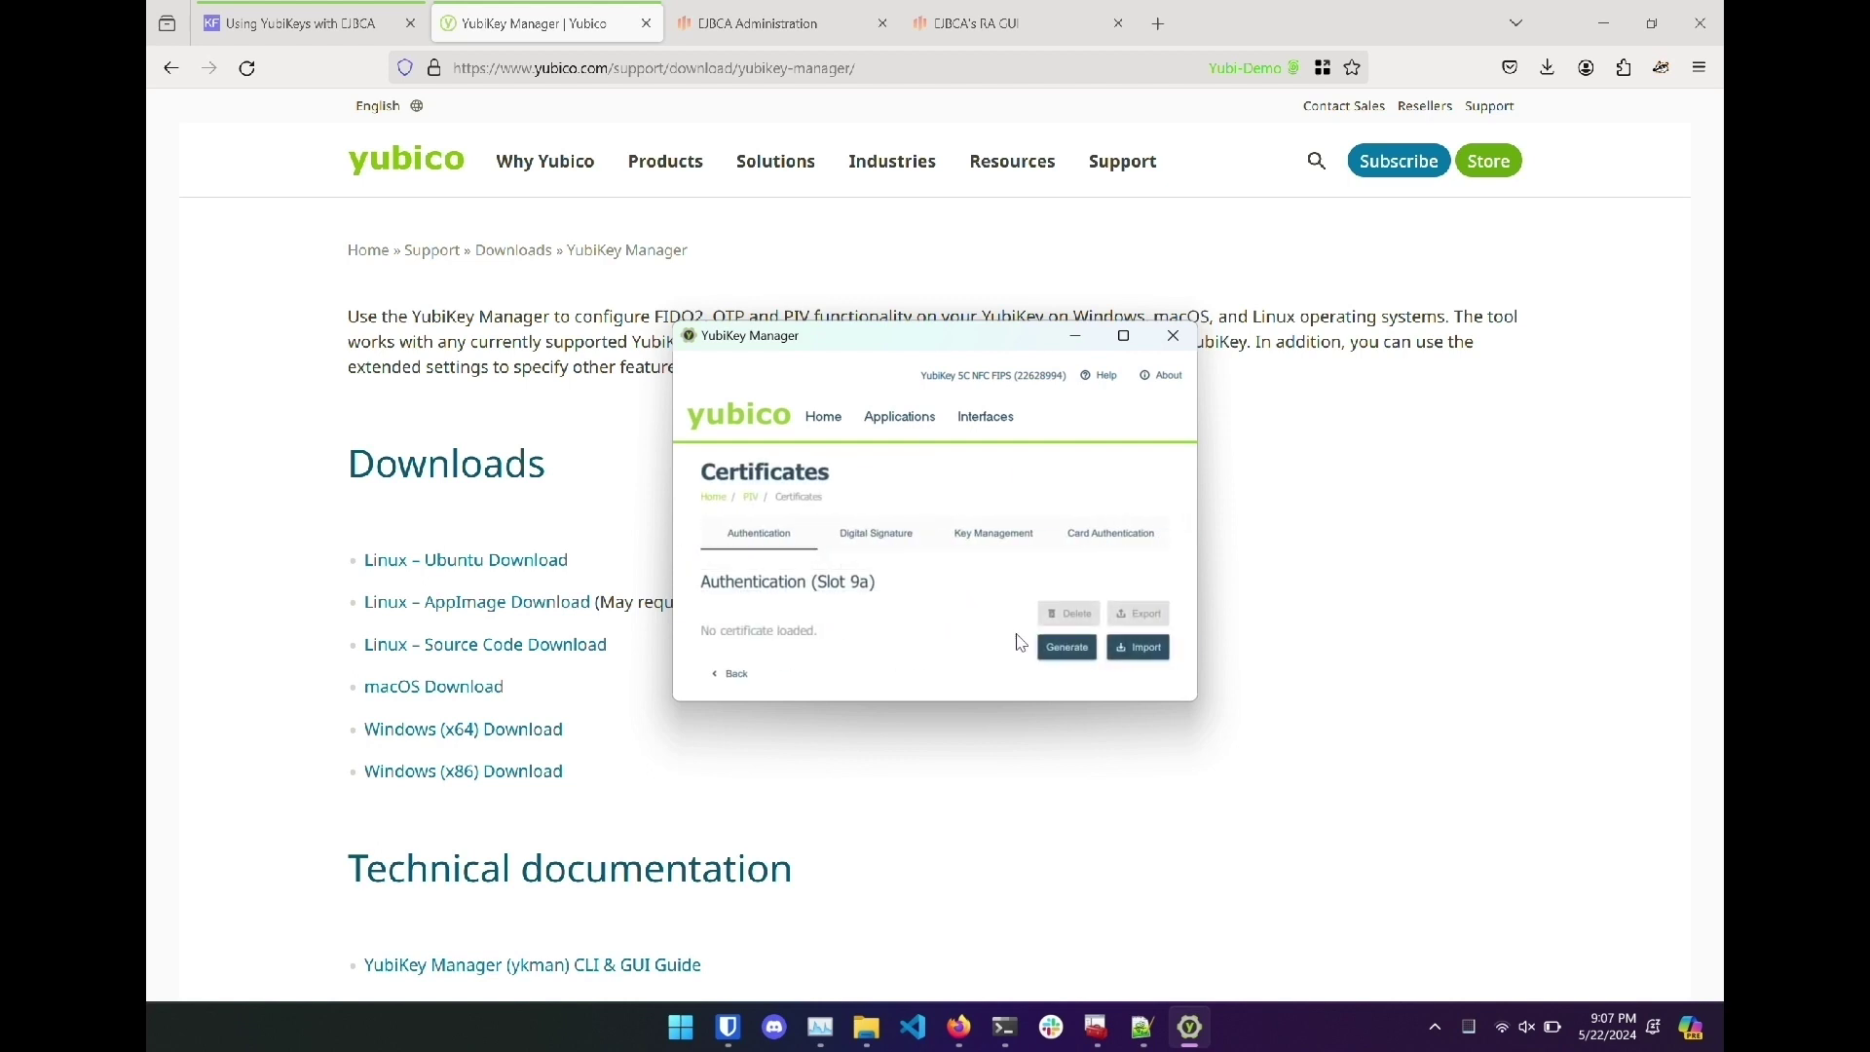
click(1069, 649)
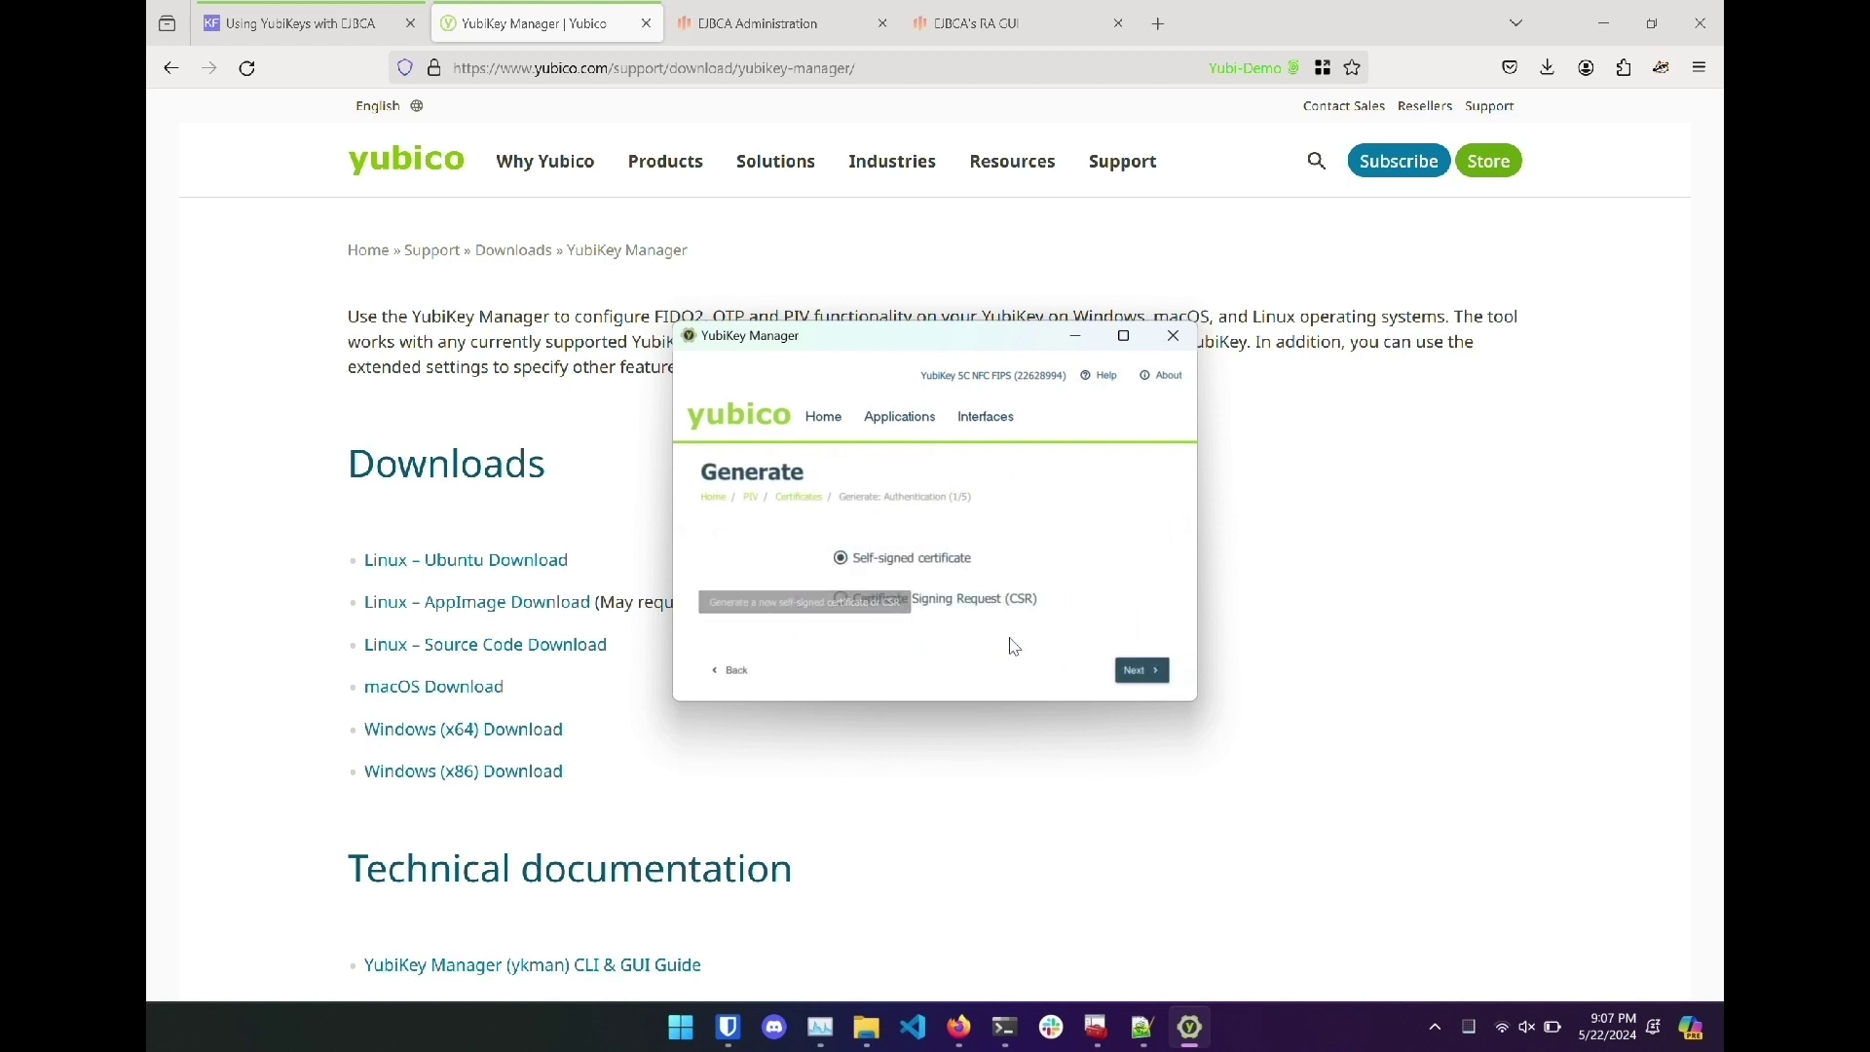
click(925, 602)
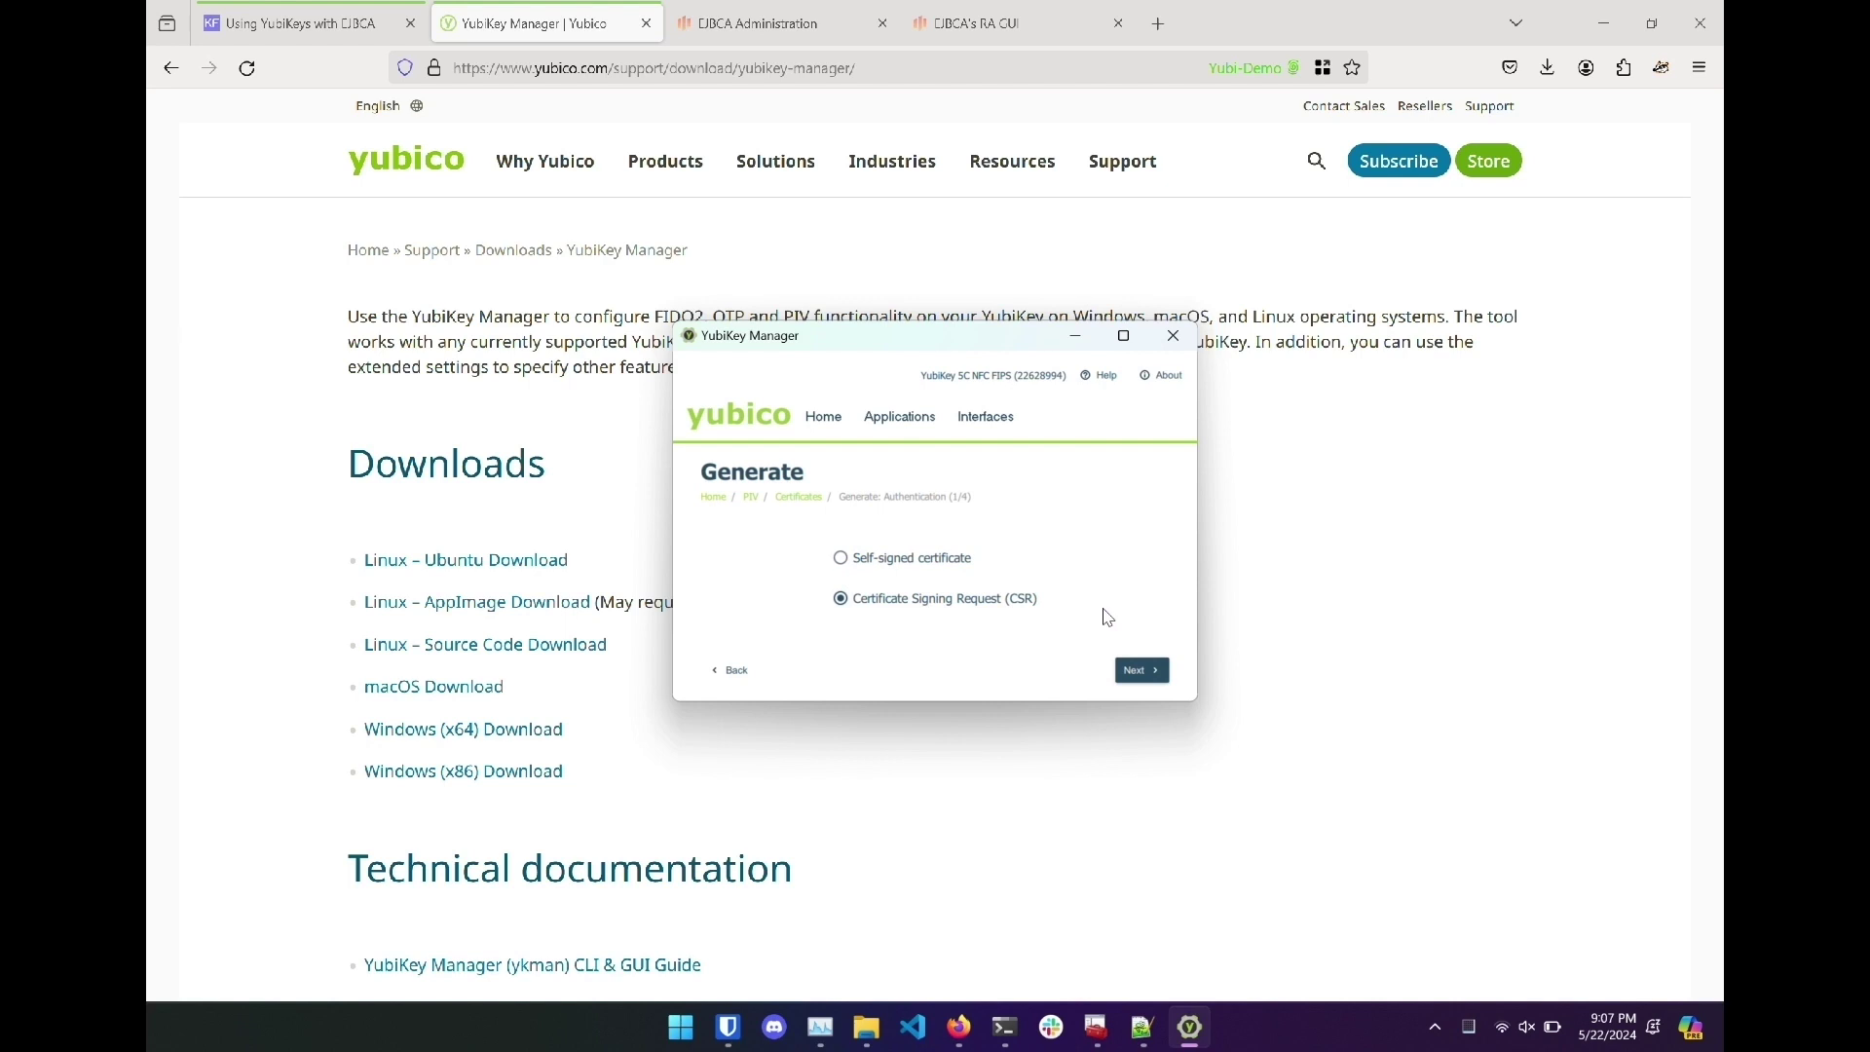
click(1142, 671)
click(979, 583)
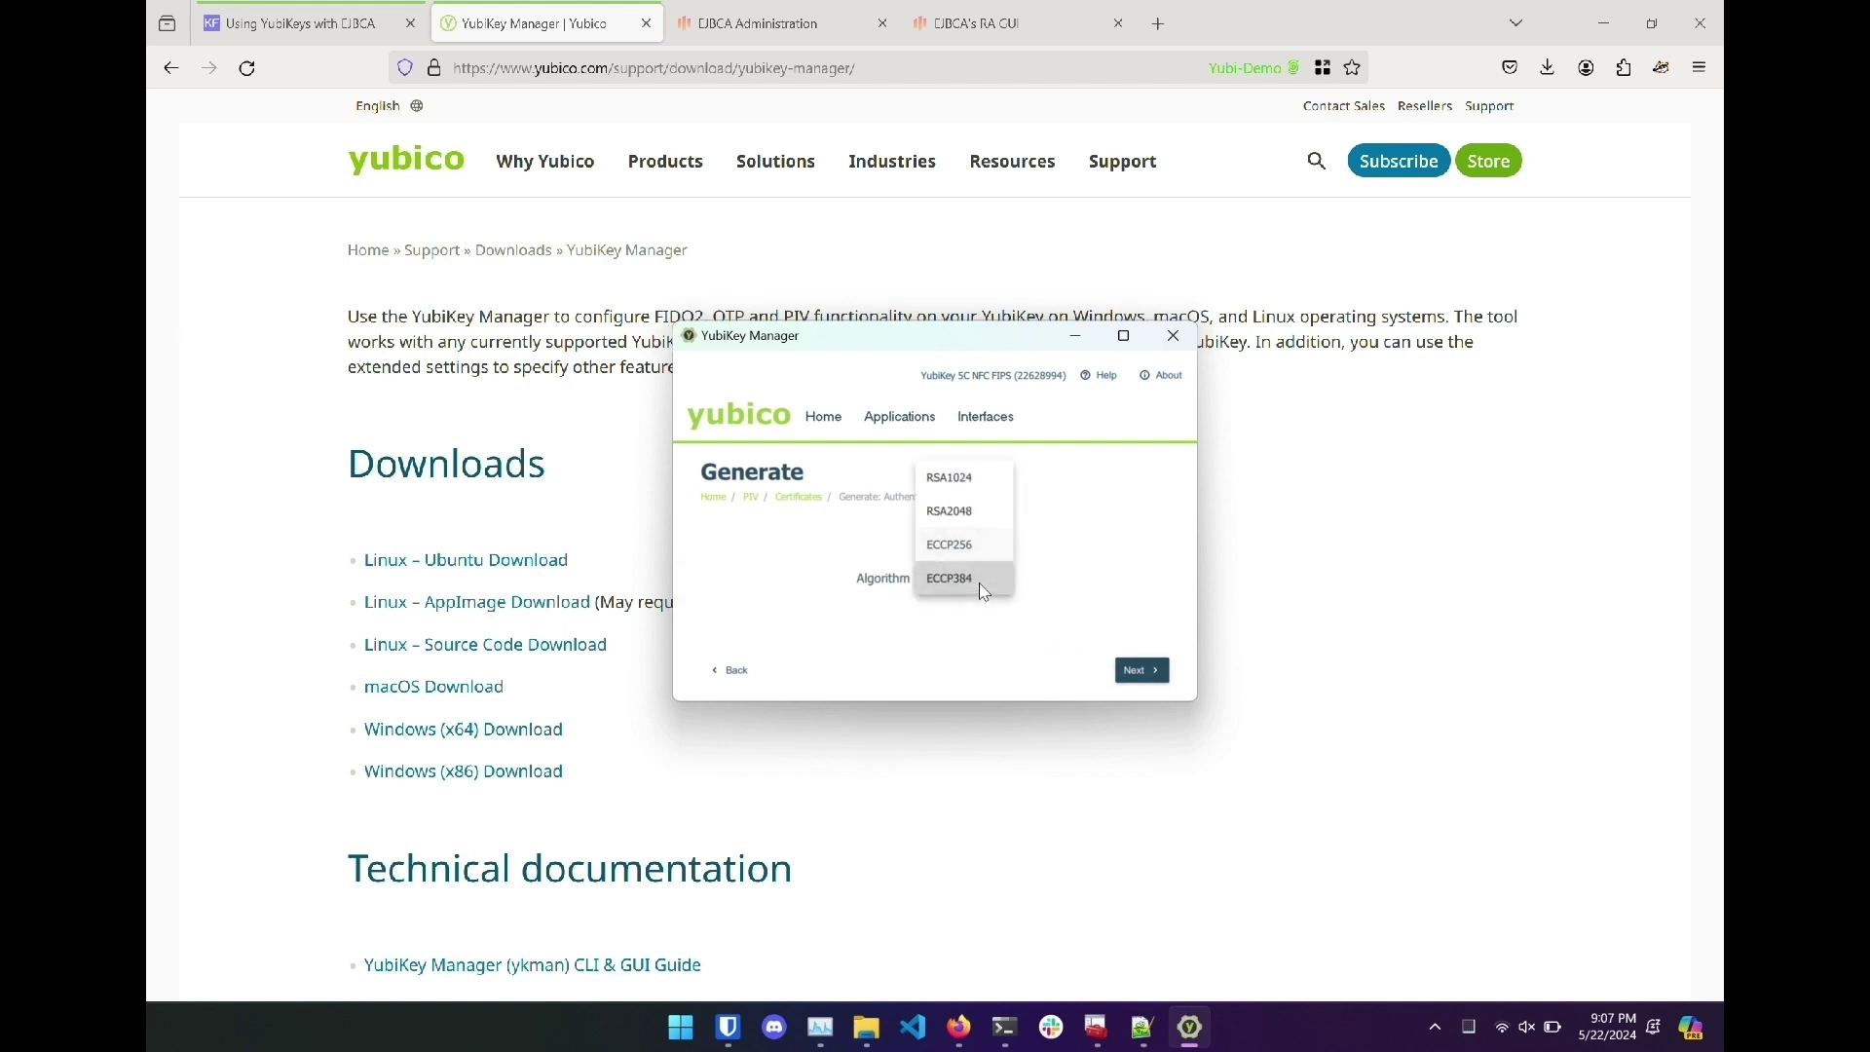
click(989, 527)
click(1132, 669)
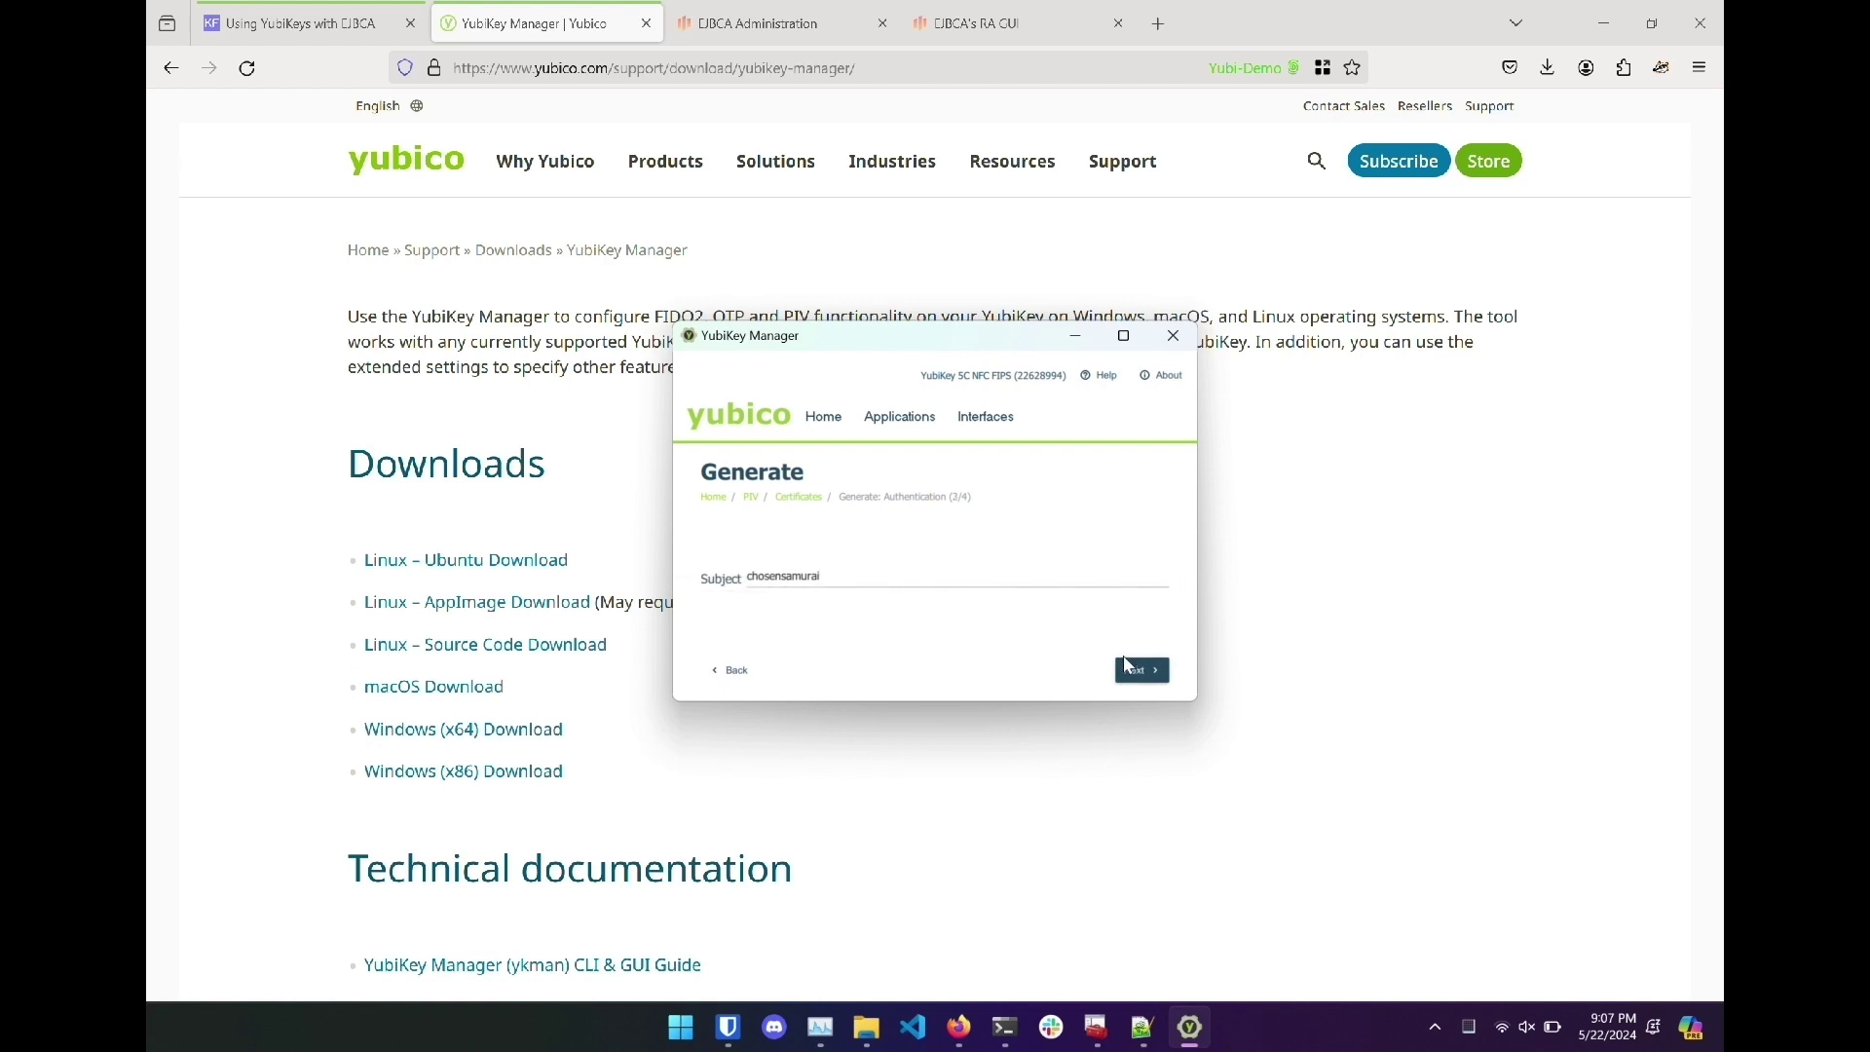
Enter the certificate subject and save the request as yubicsr in yubi-demo.
text(internal)
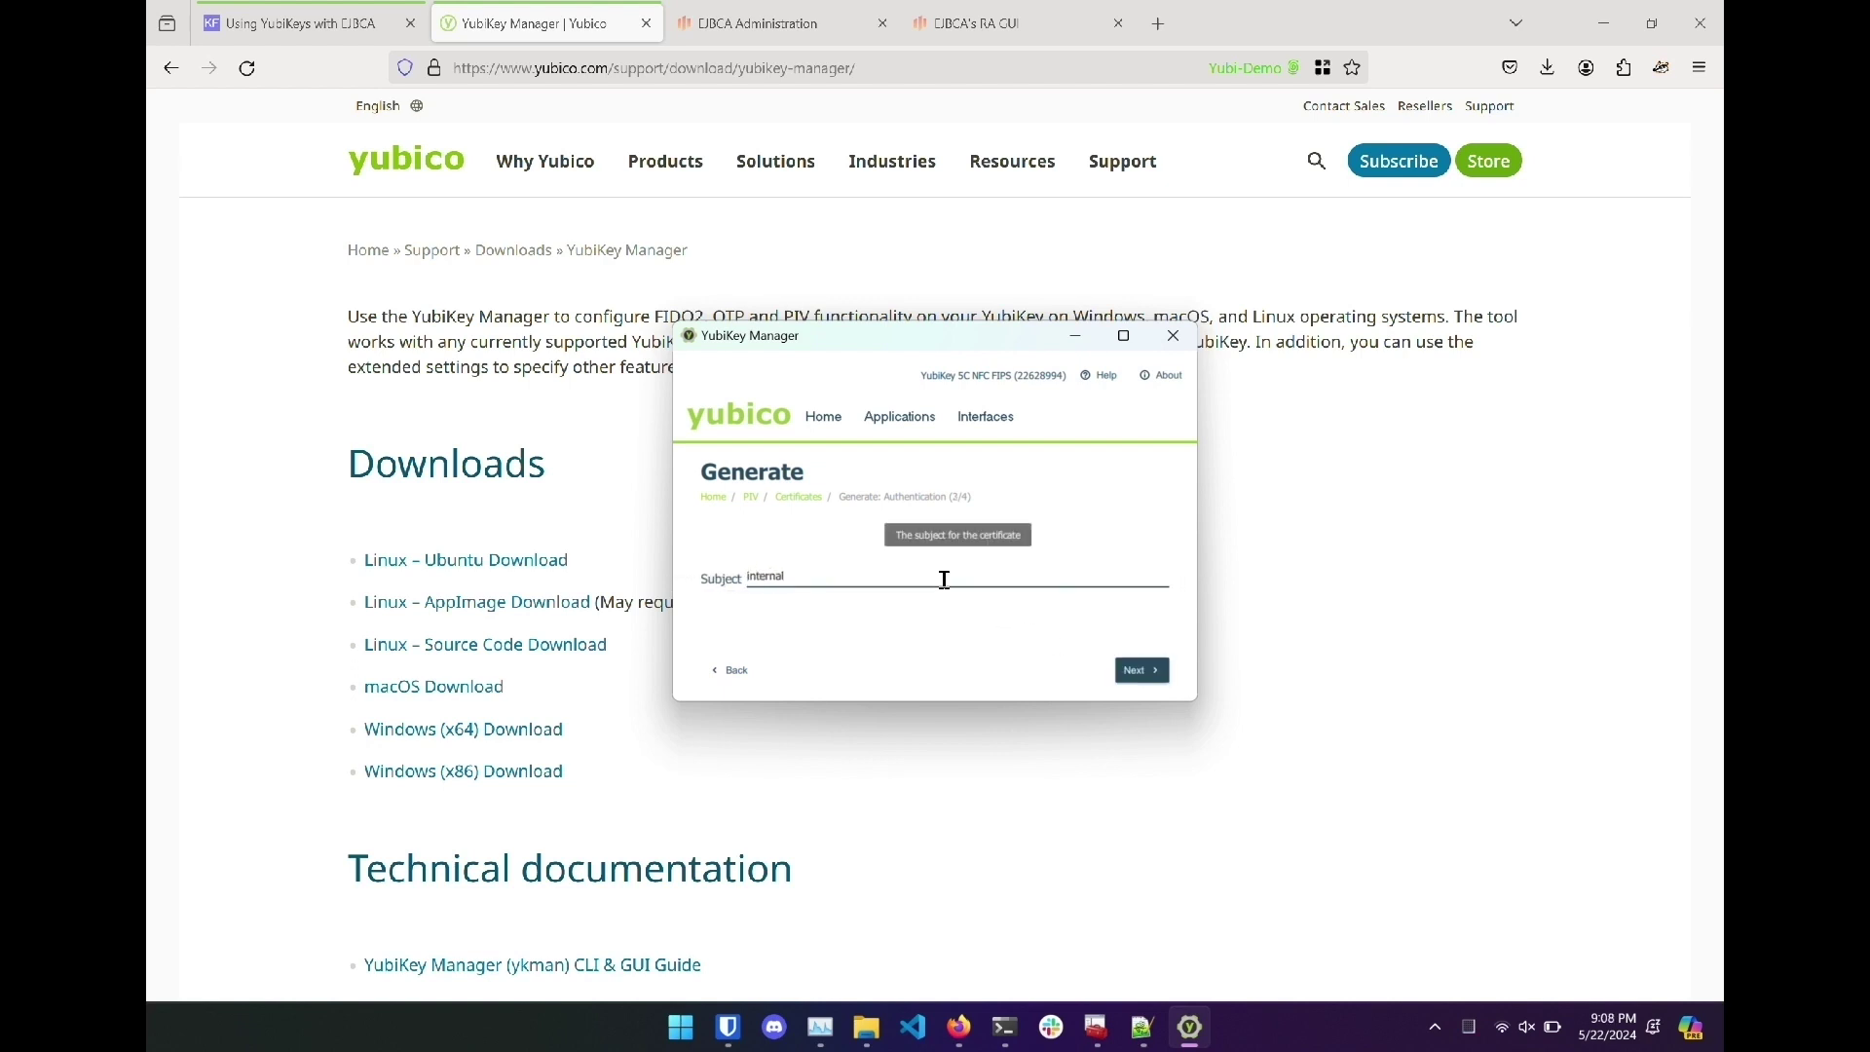
key(Home)
text(jo)
click(1132, 672)
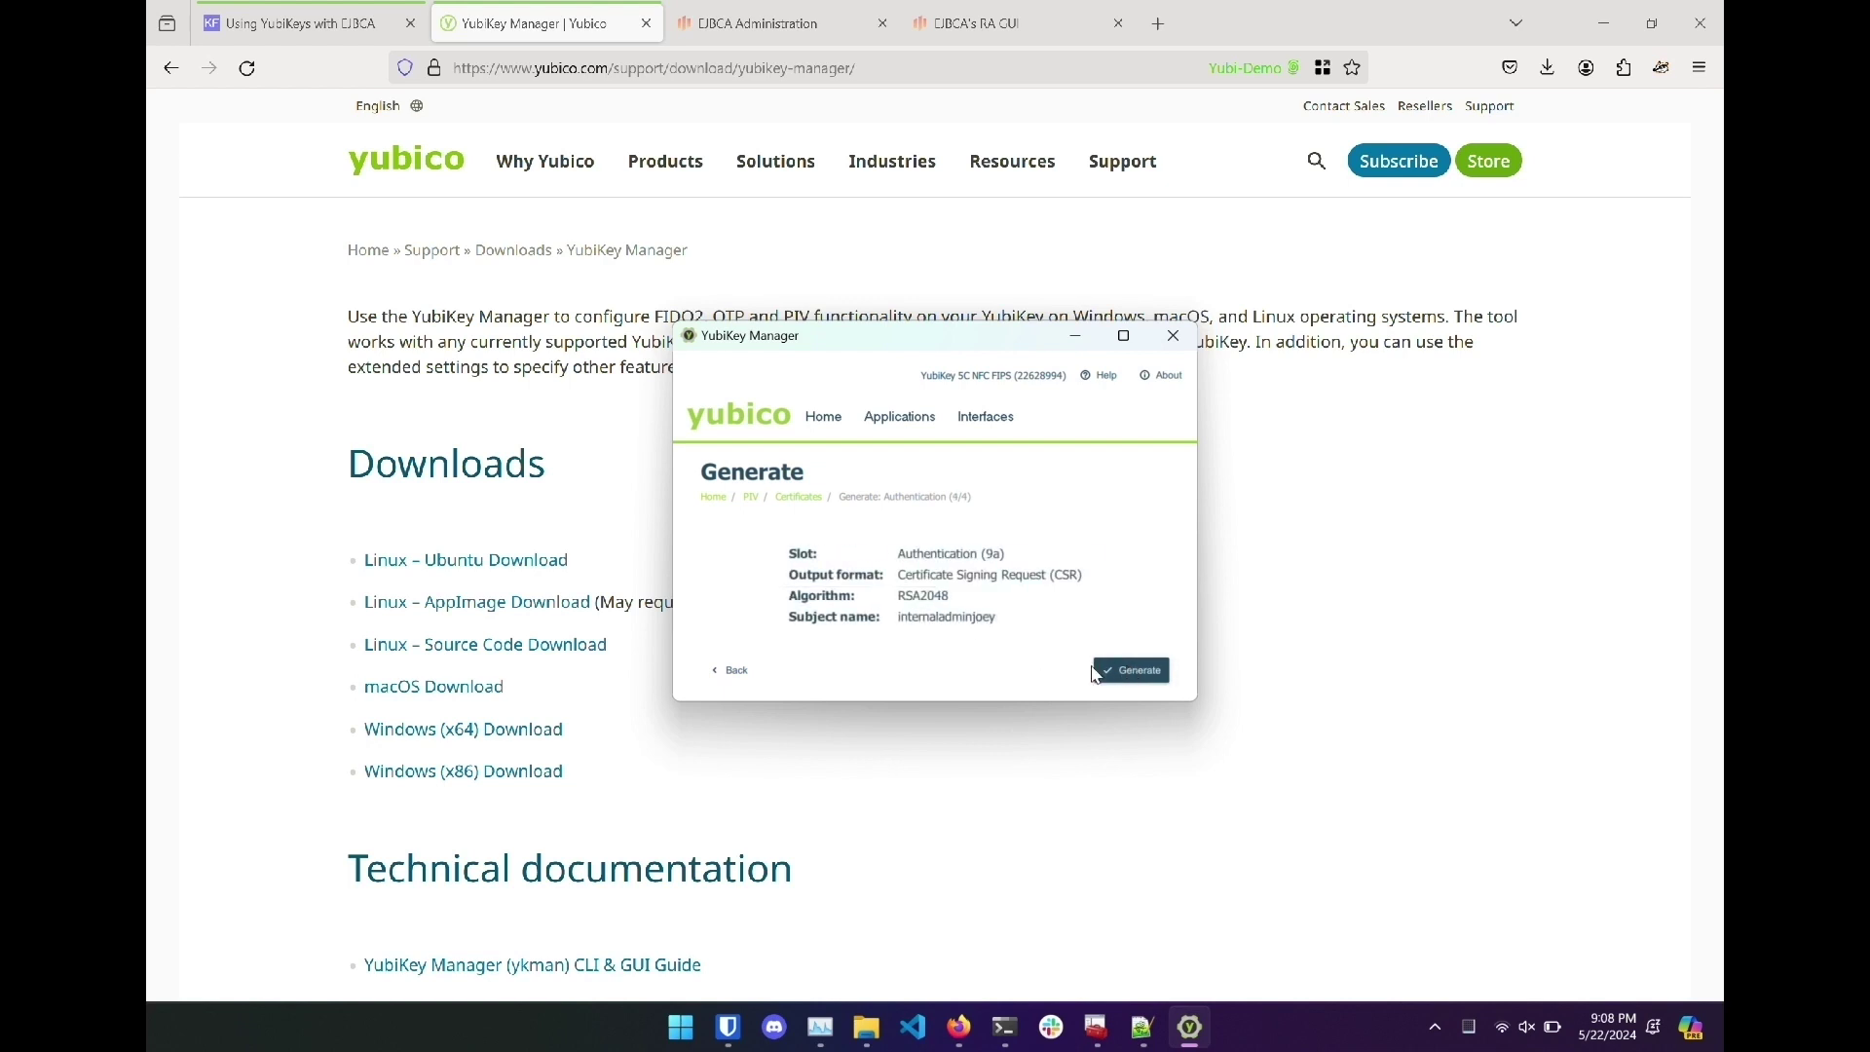
click(1109, 674)
double_click(921, 550)
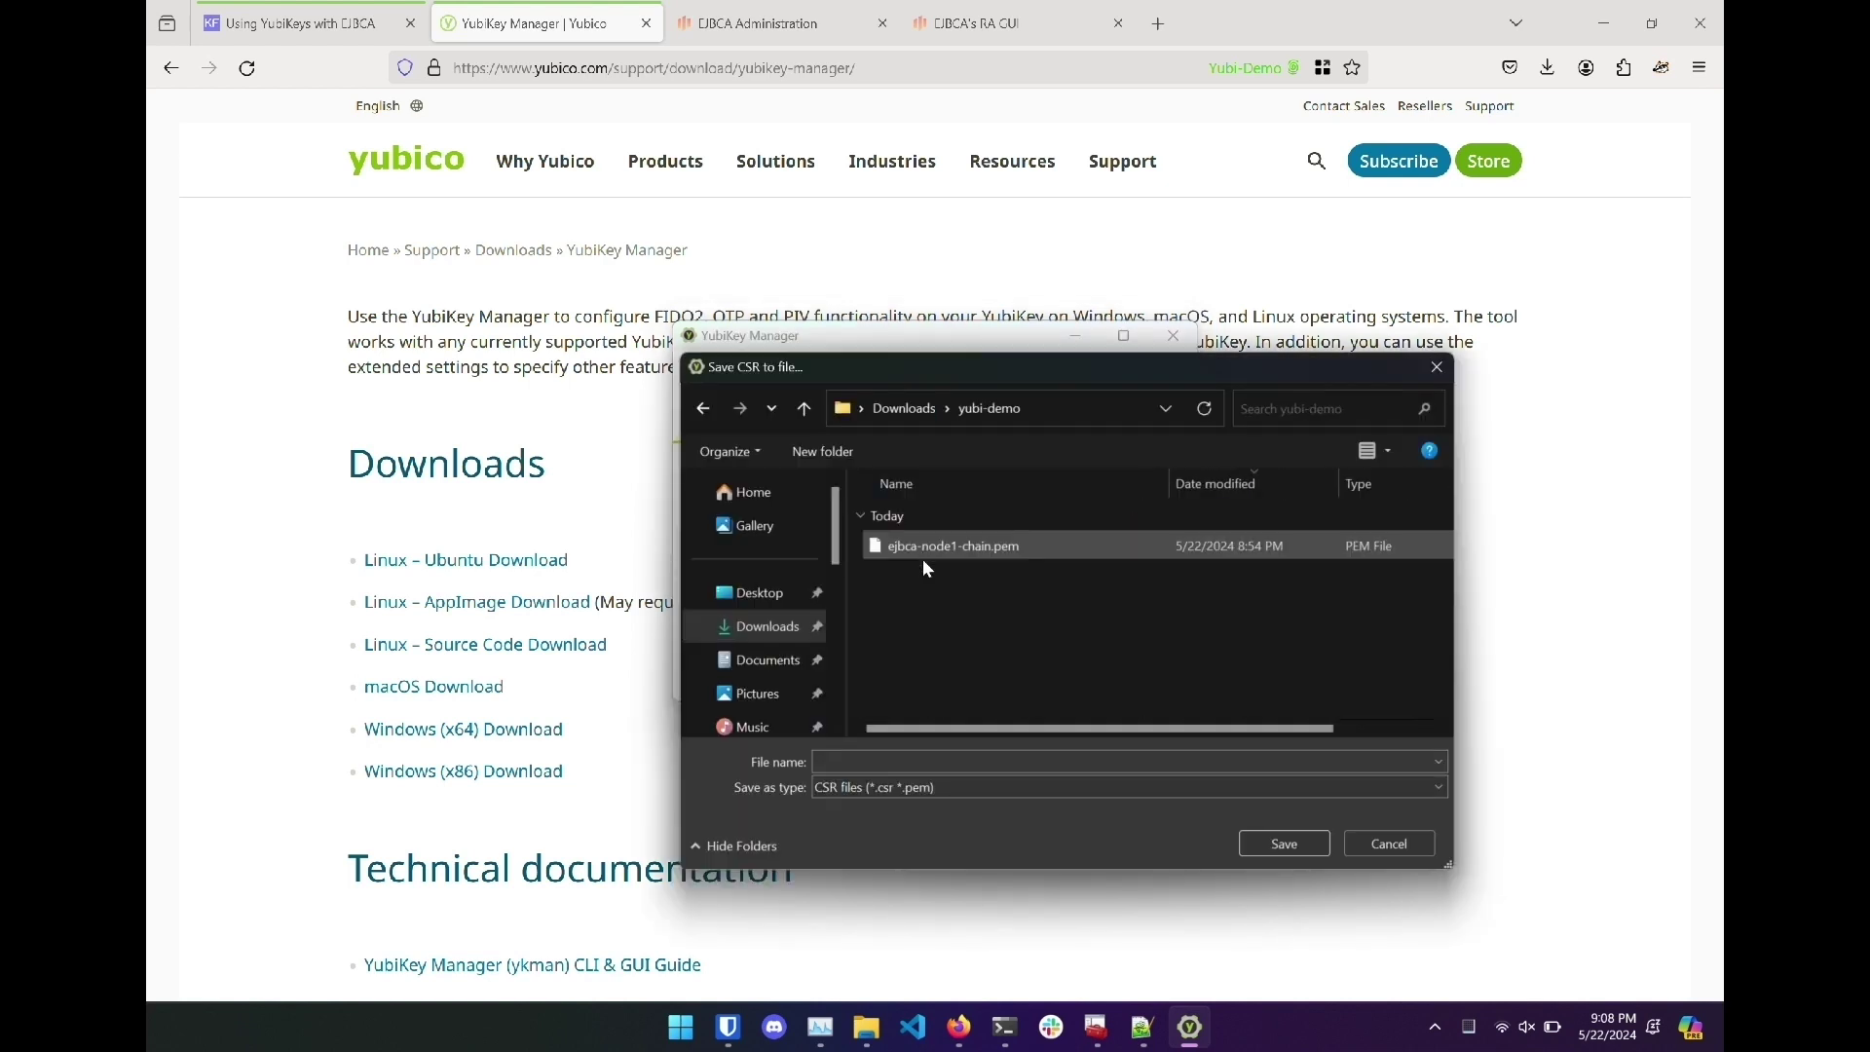
click(922, 759)
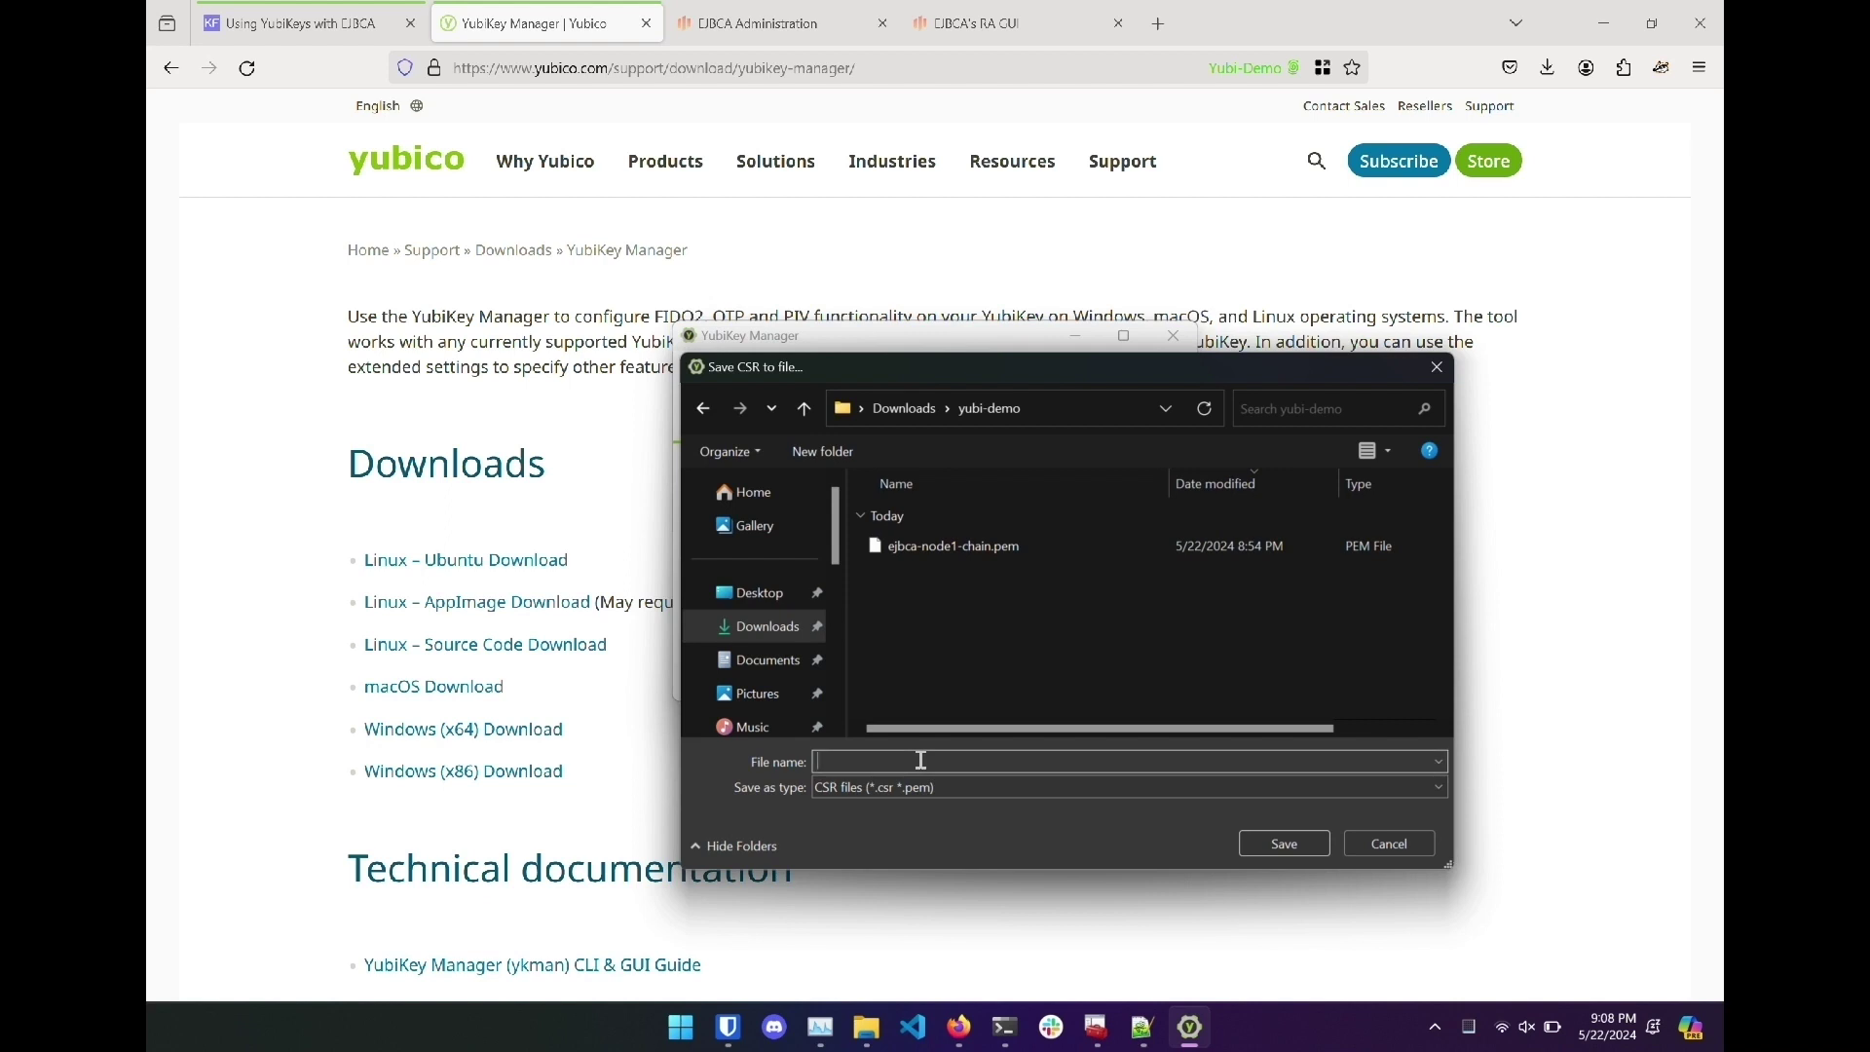
text(yubicsr)
key(Return)
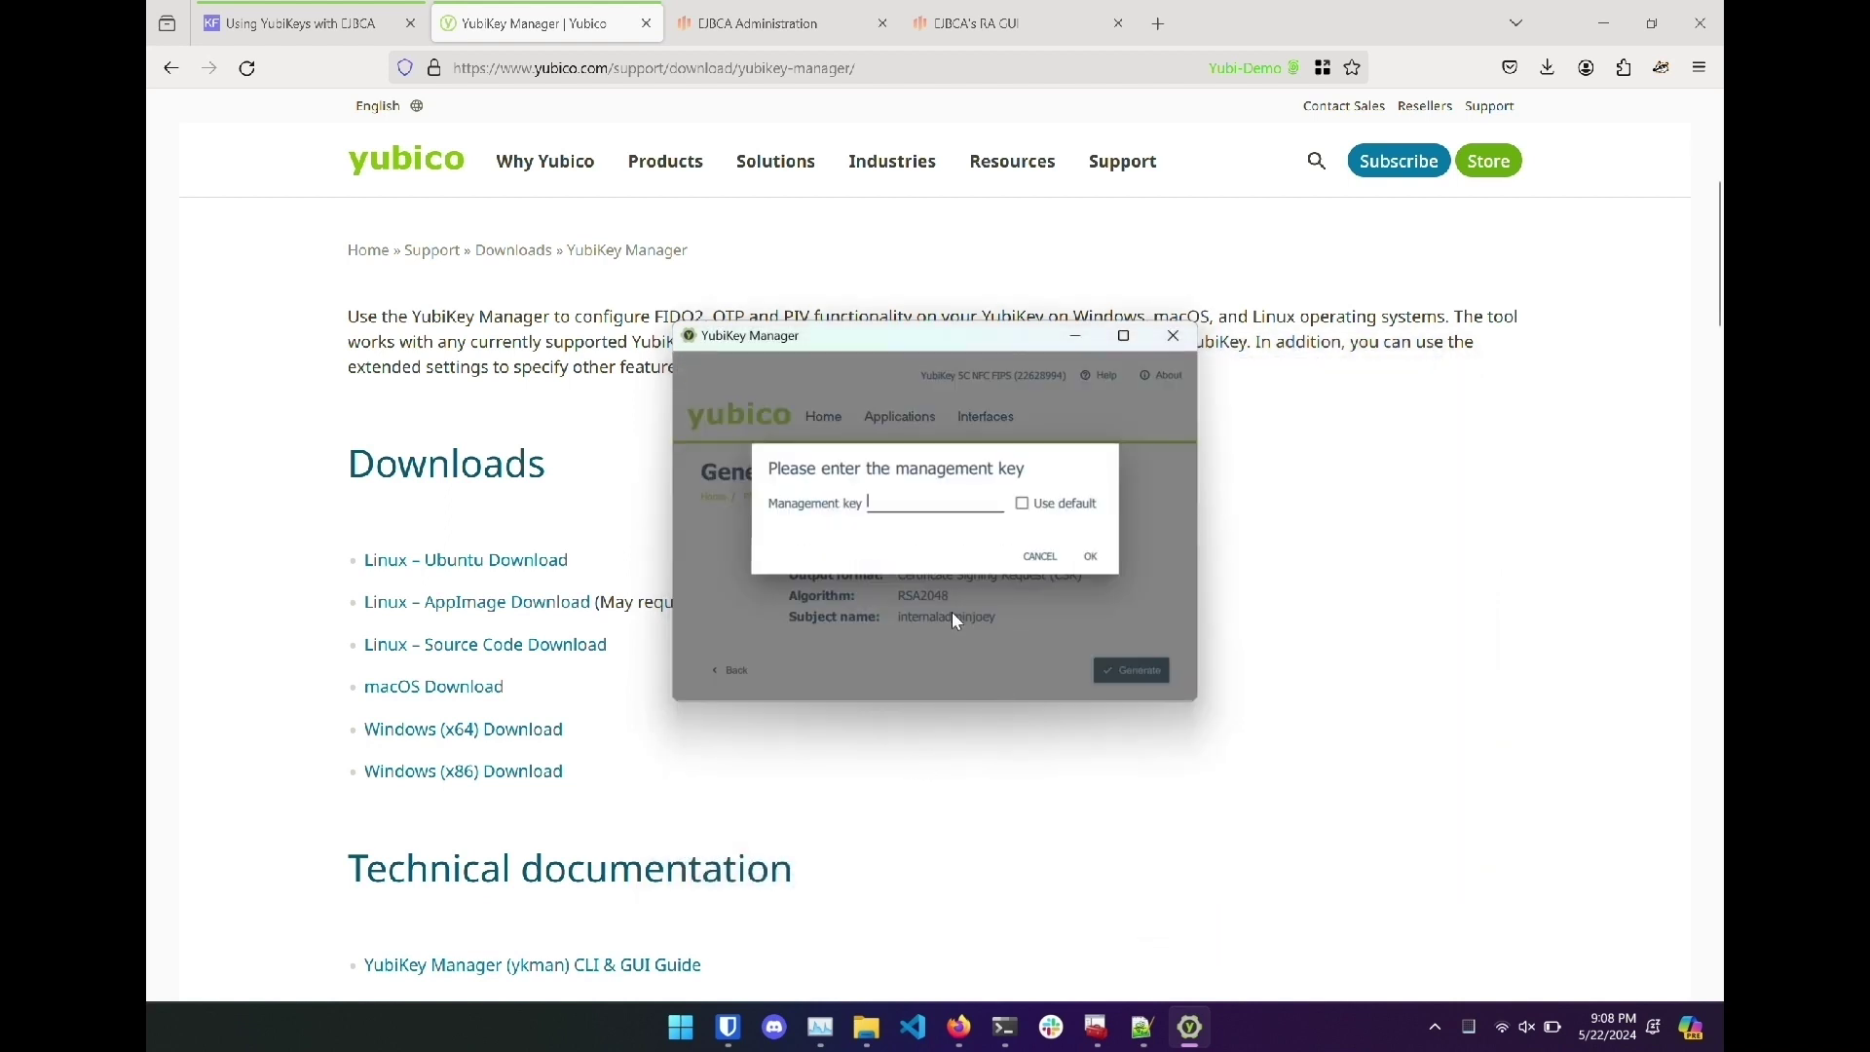
Authorize the key creation with the saved management key and the PIV PIN.
click(1143, 1028)
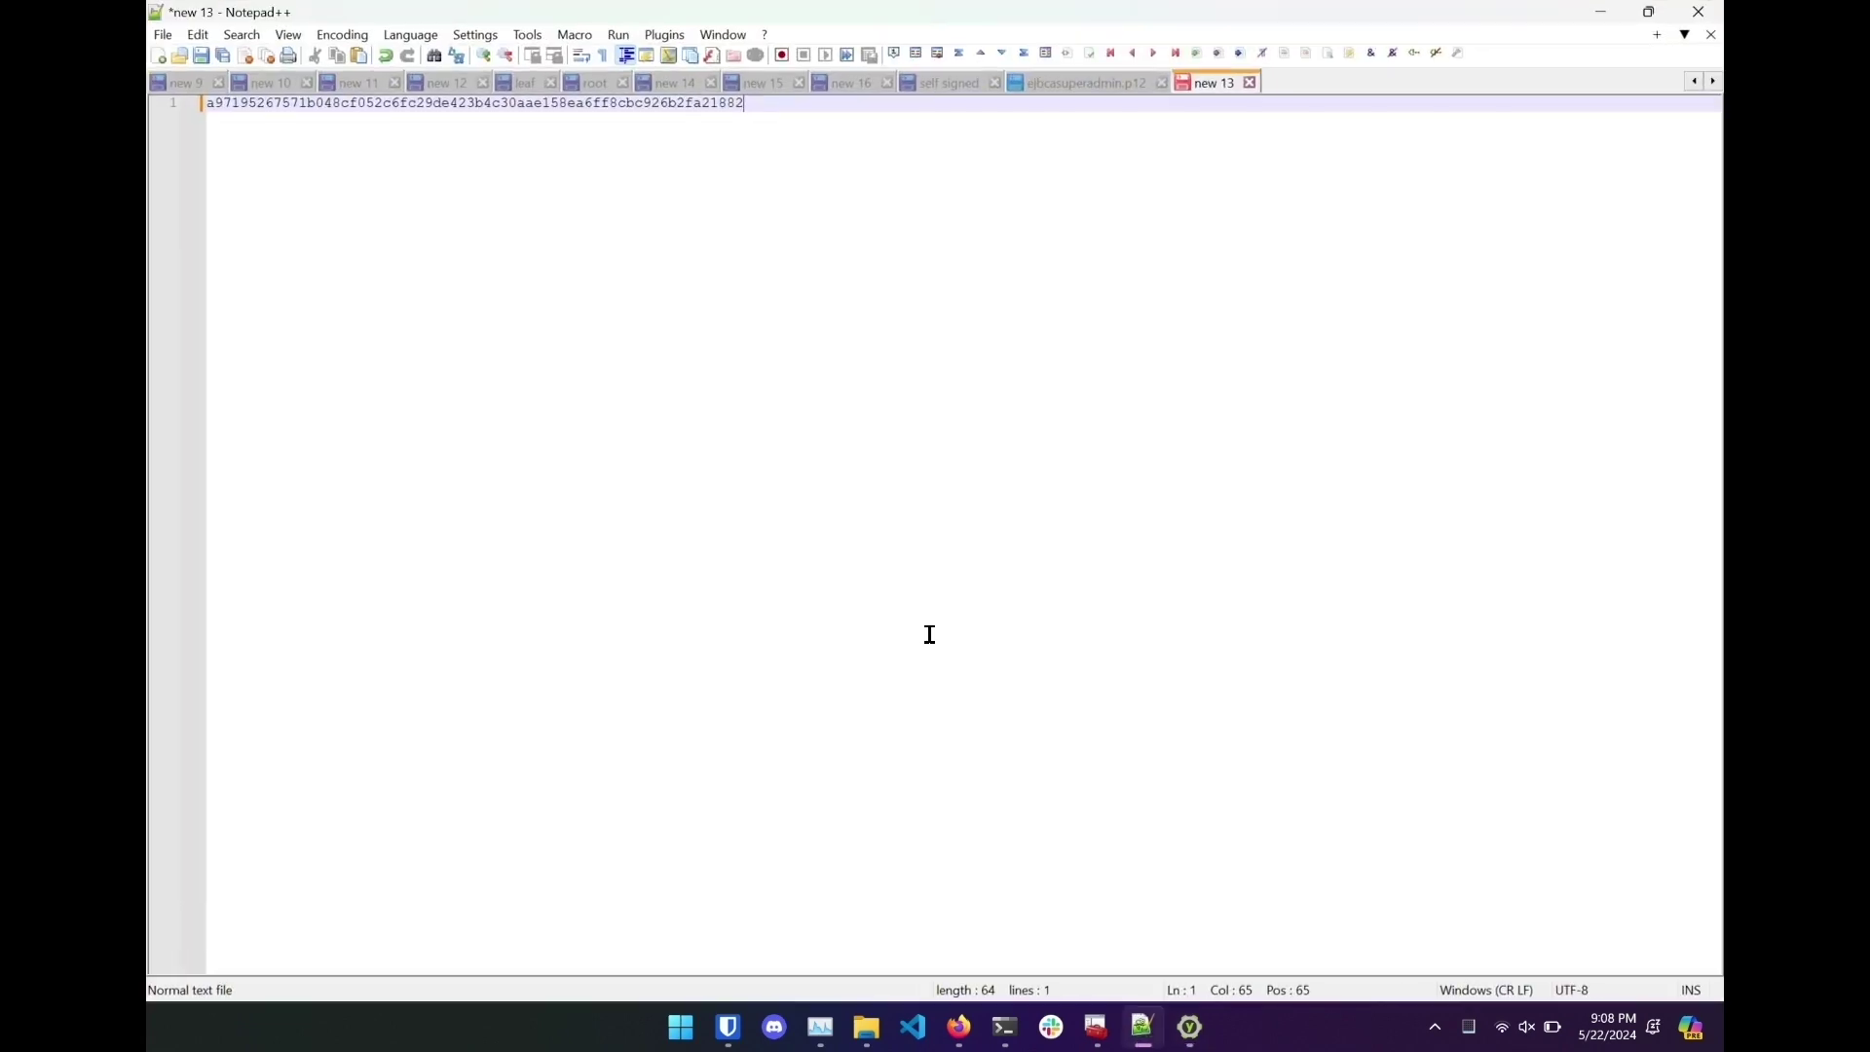
key(ctrl+a)
key(ctrl+c)
click(1600, 12)
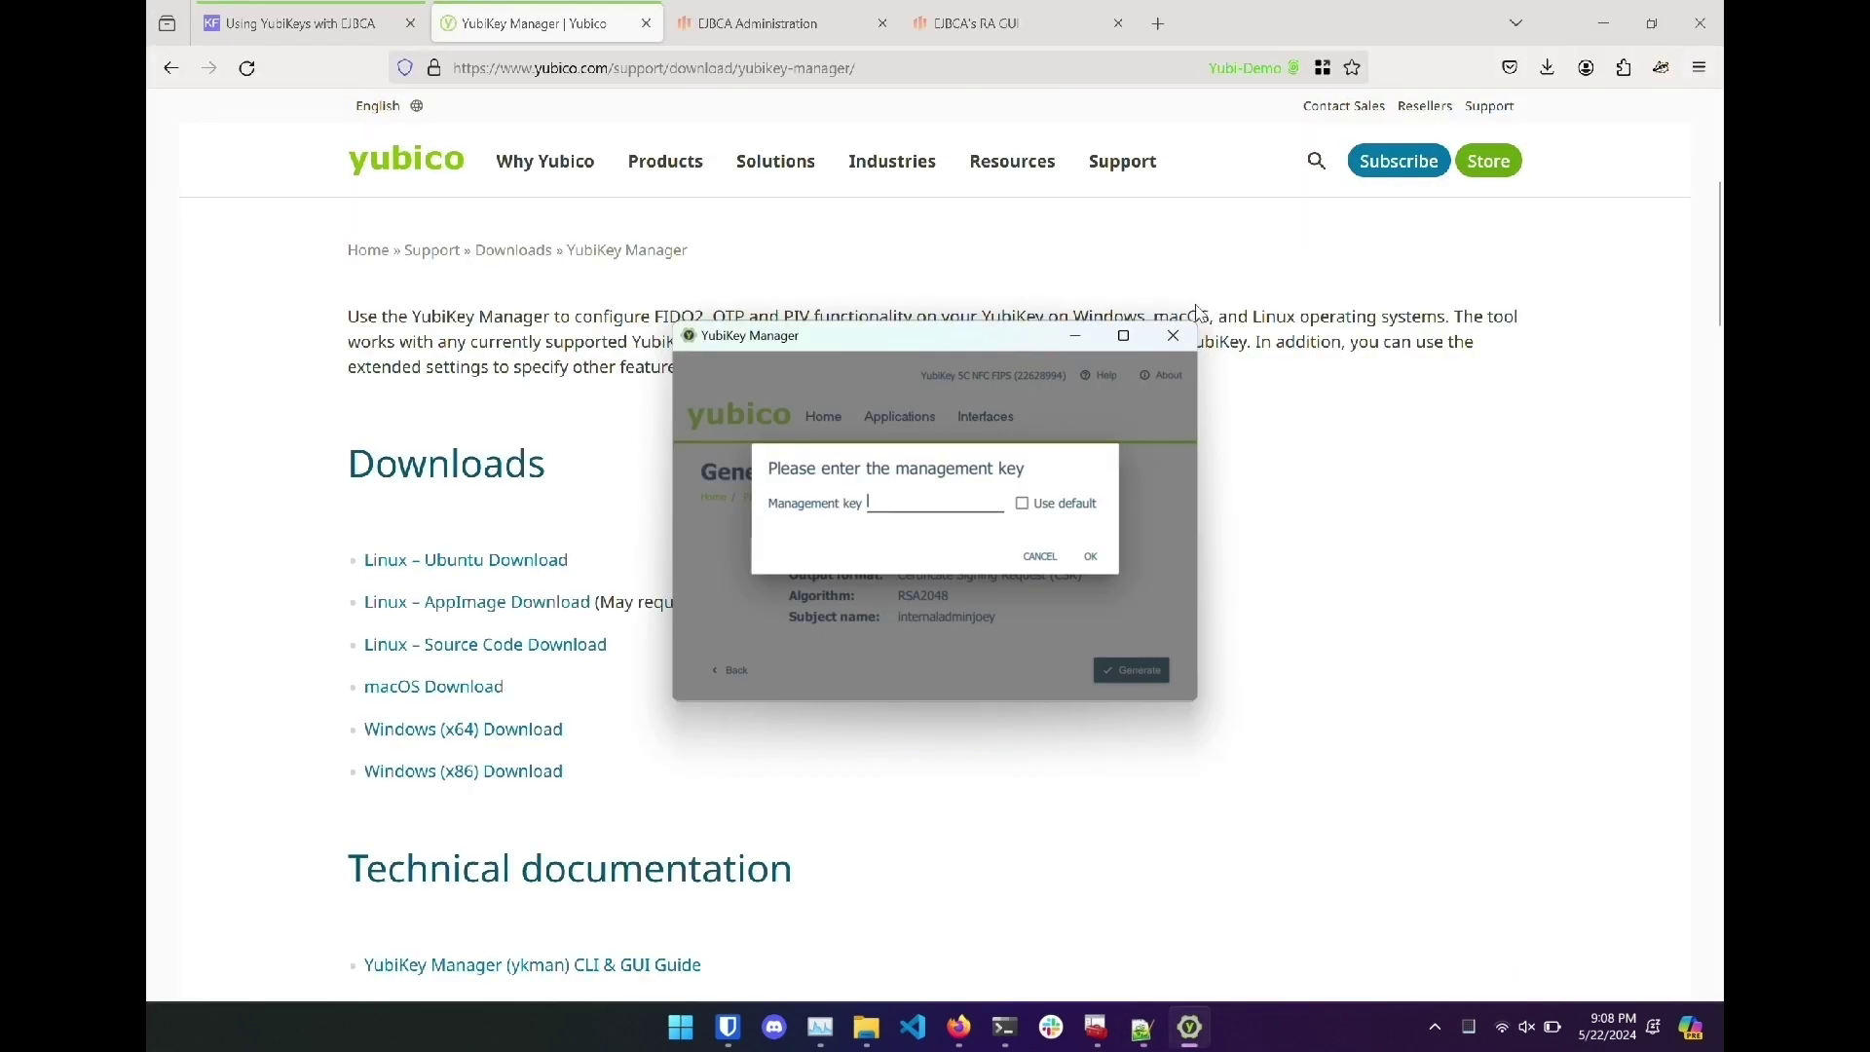
key(ctrl+v)
click(1106, 558)
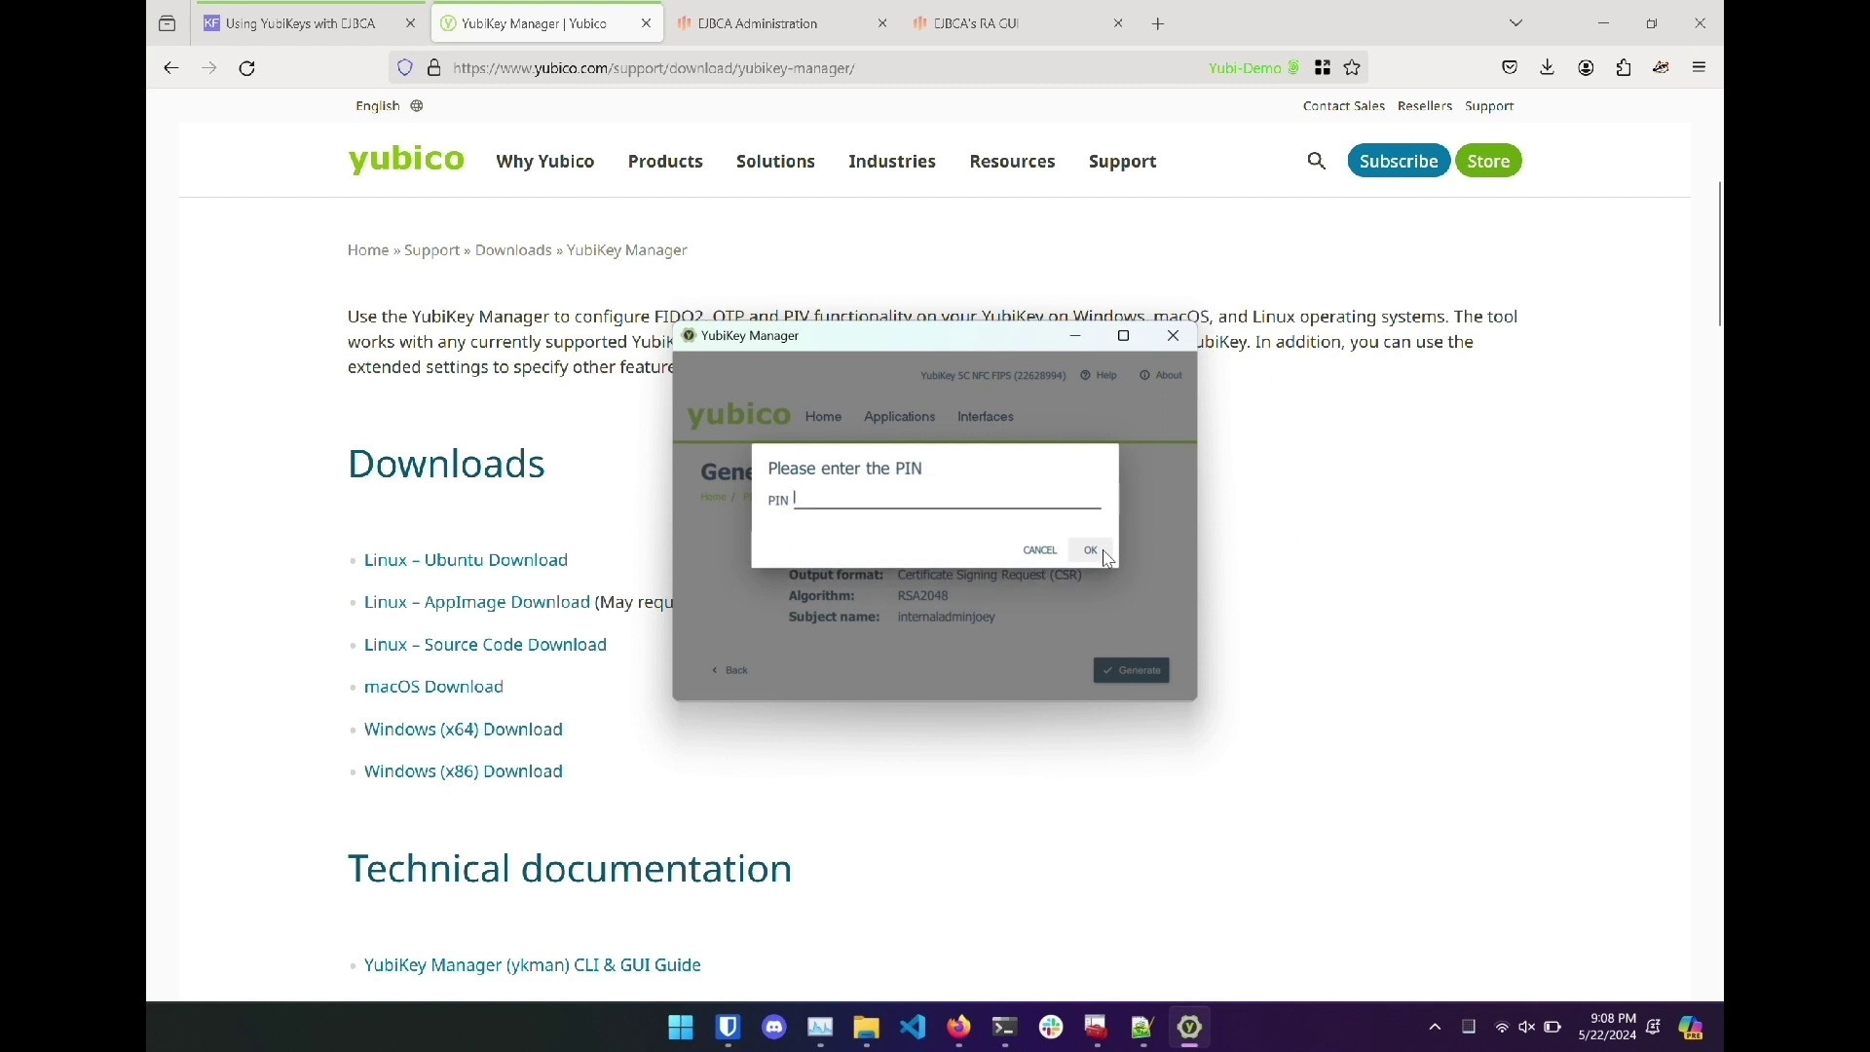
text(12)
click(1086, 542)
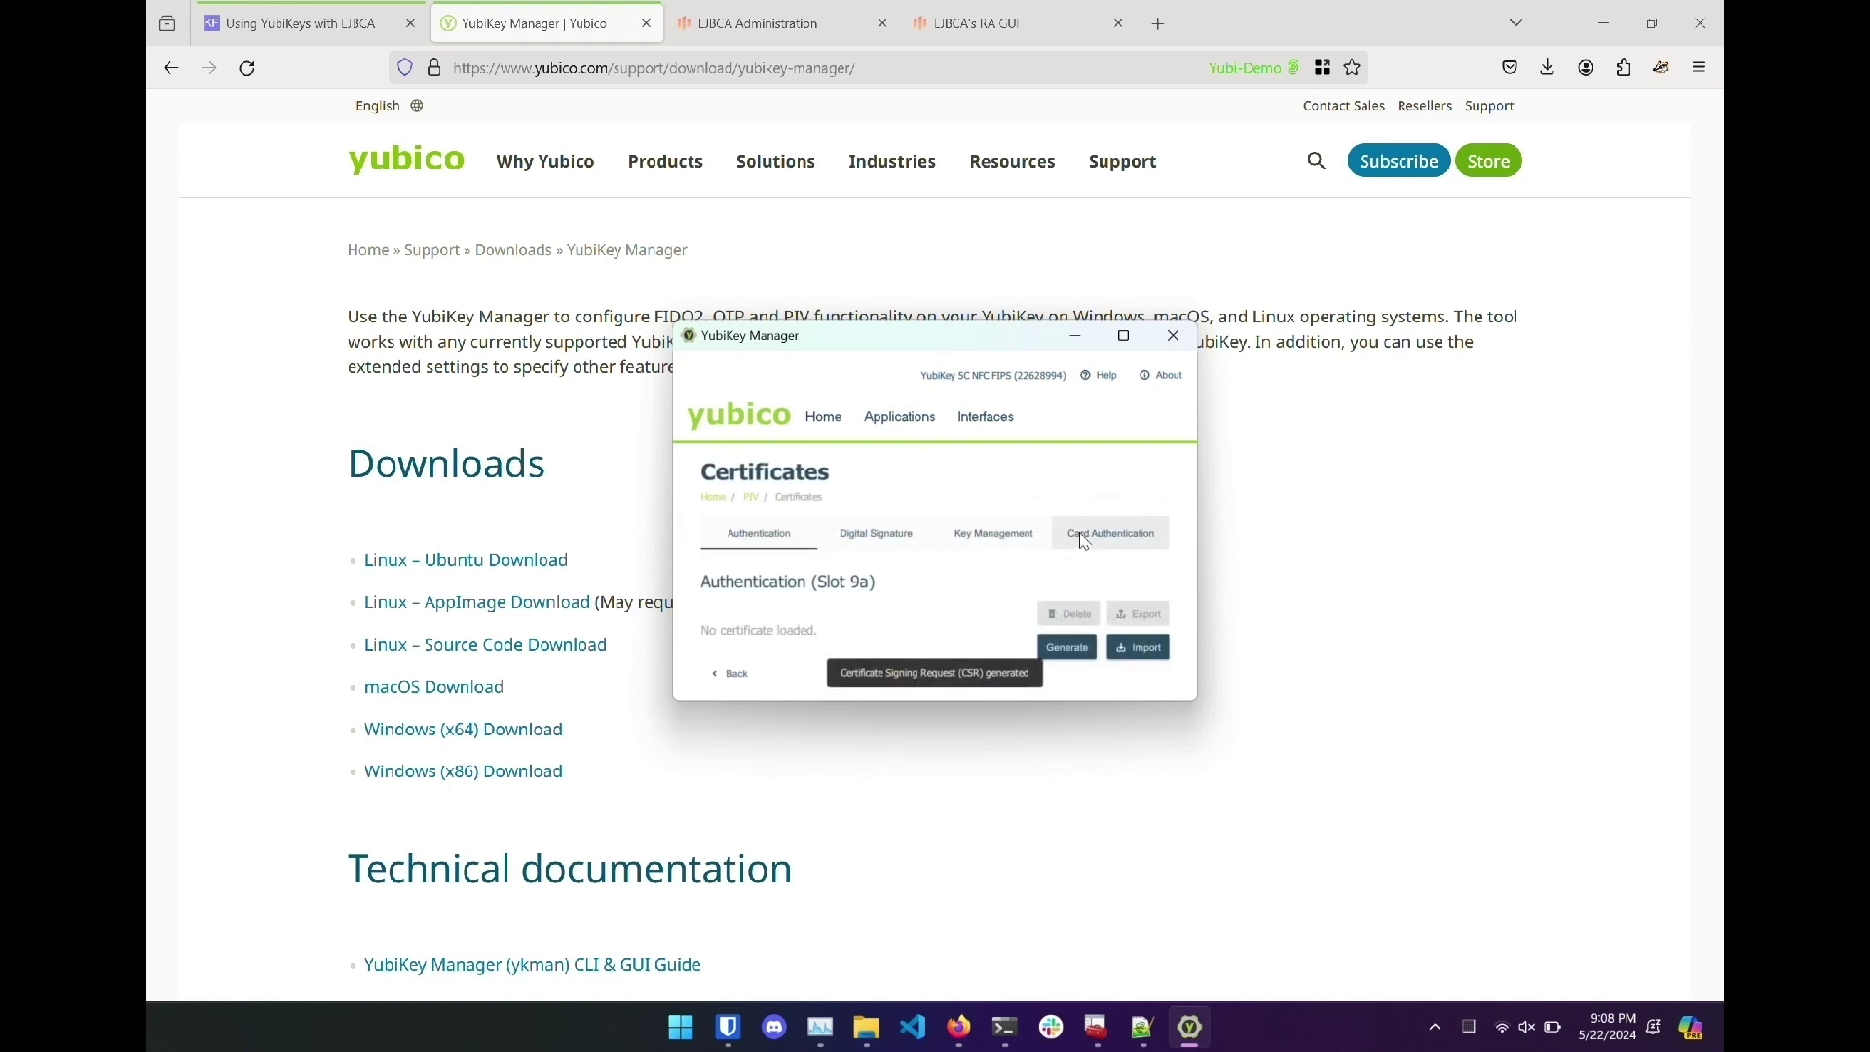
click(1027, 21)
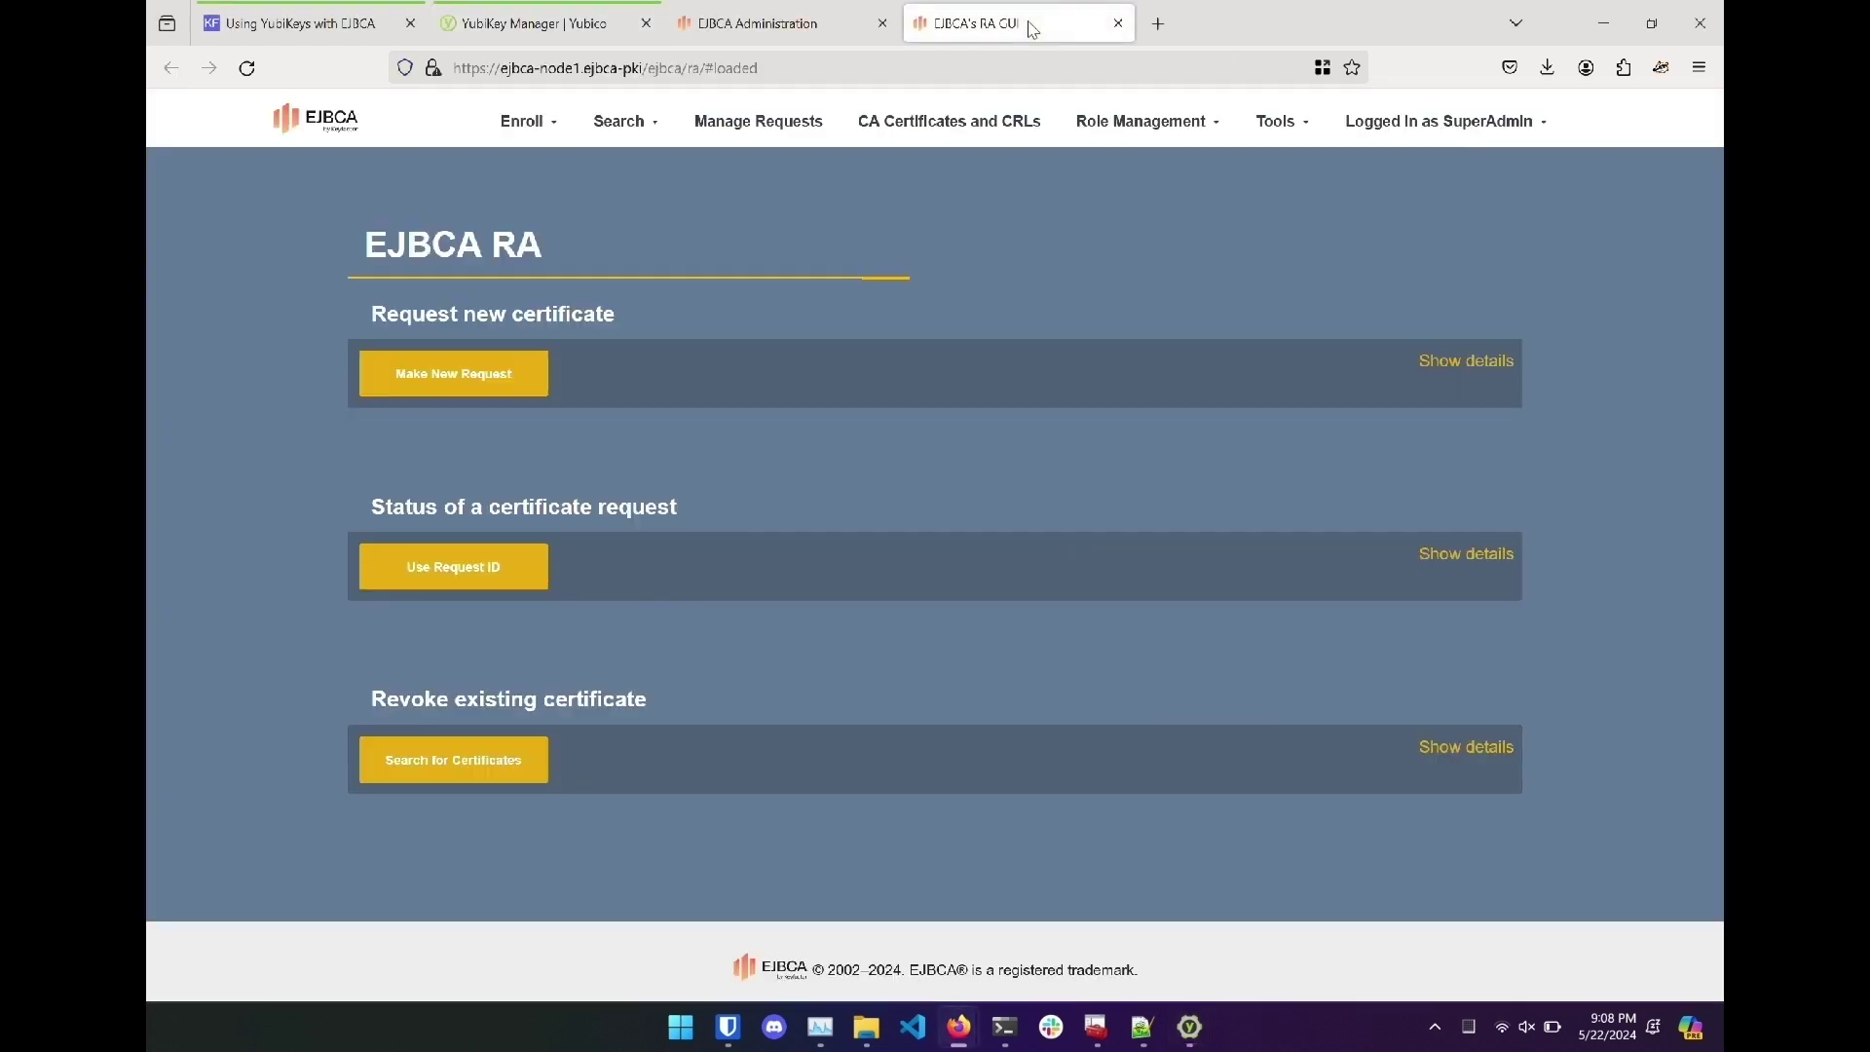
Request an RA-Administrator certificate with RA-Admins-Profile (default), uploading yubicsr.csr.
click(535, 390)
click(816, 392)
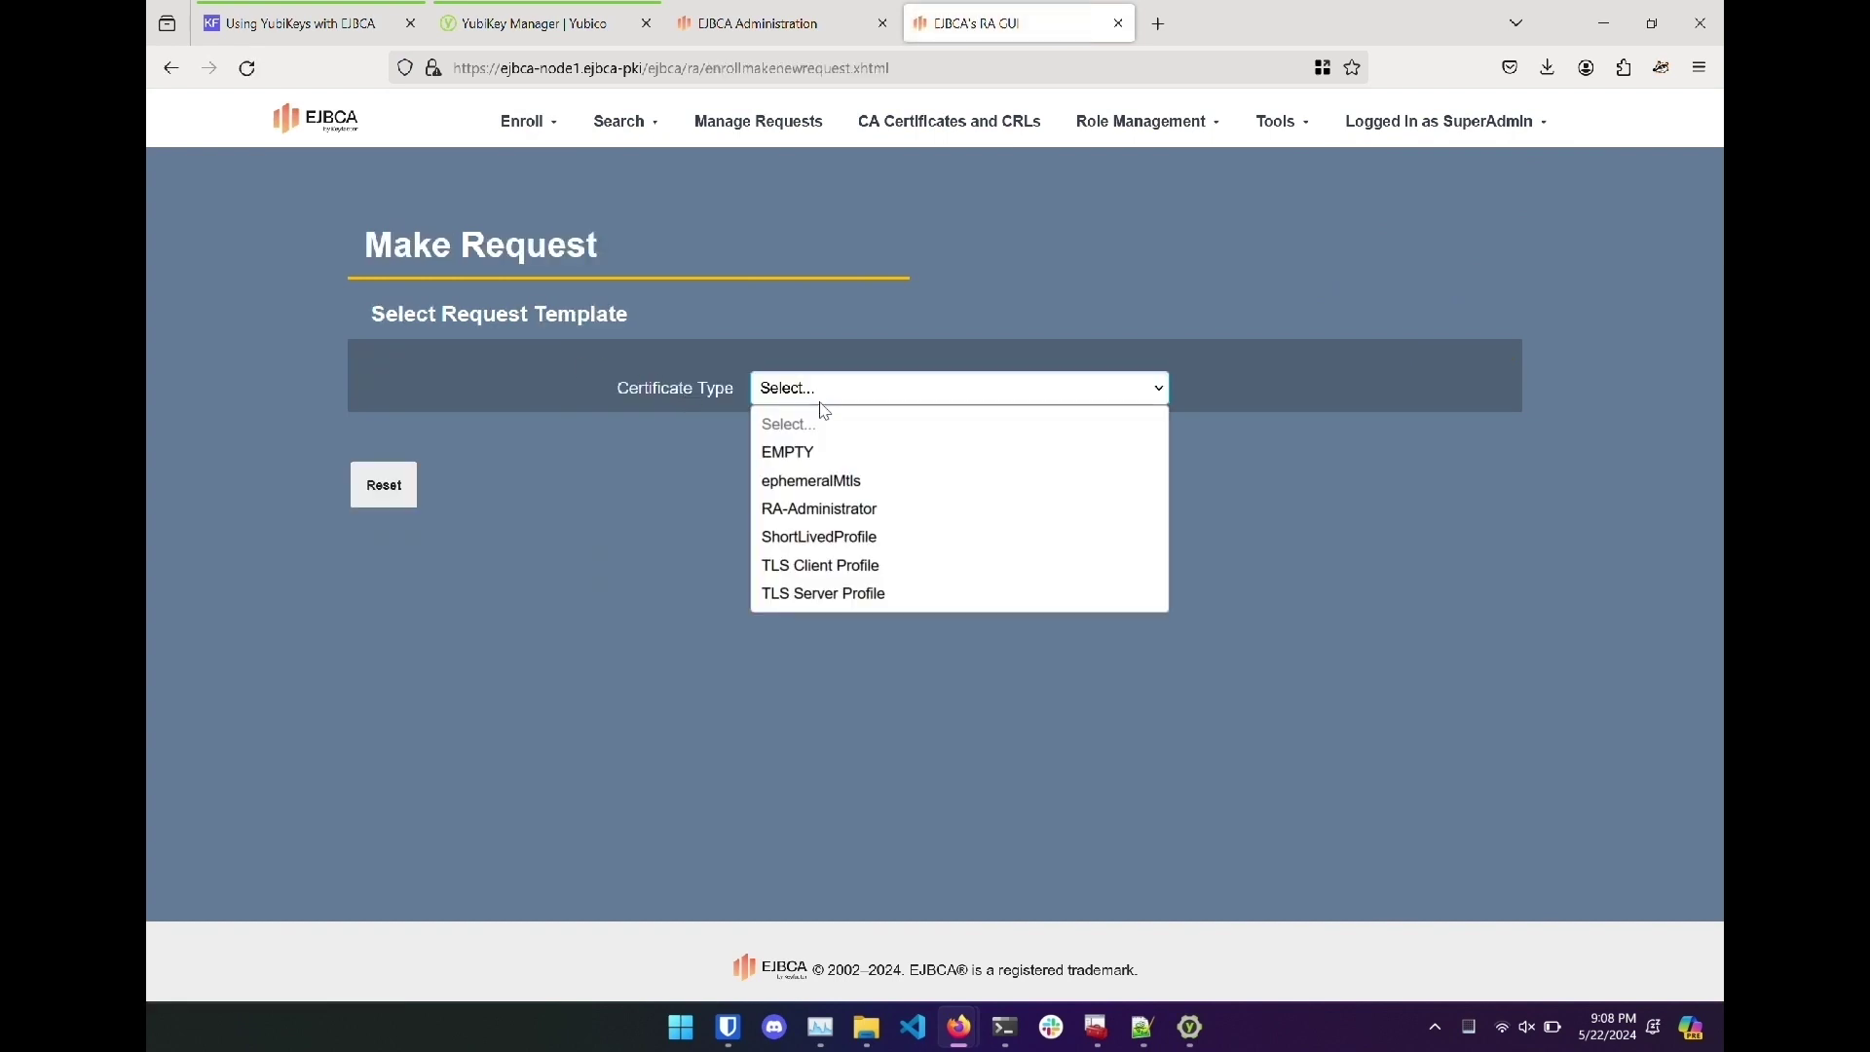
click(883, 506)
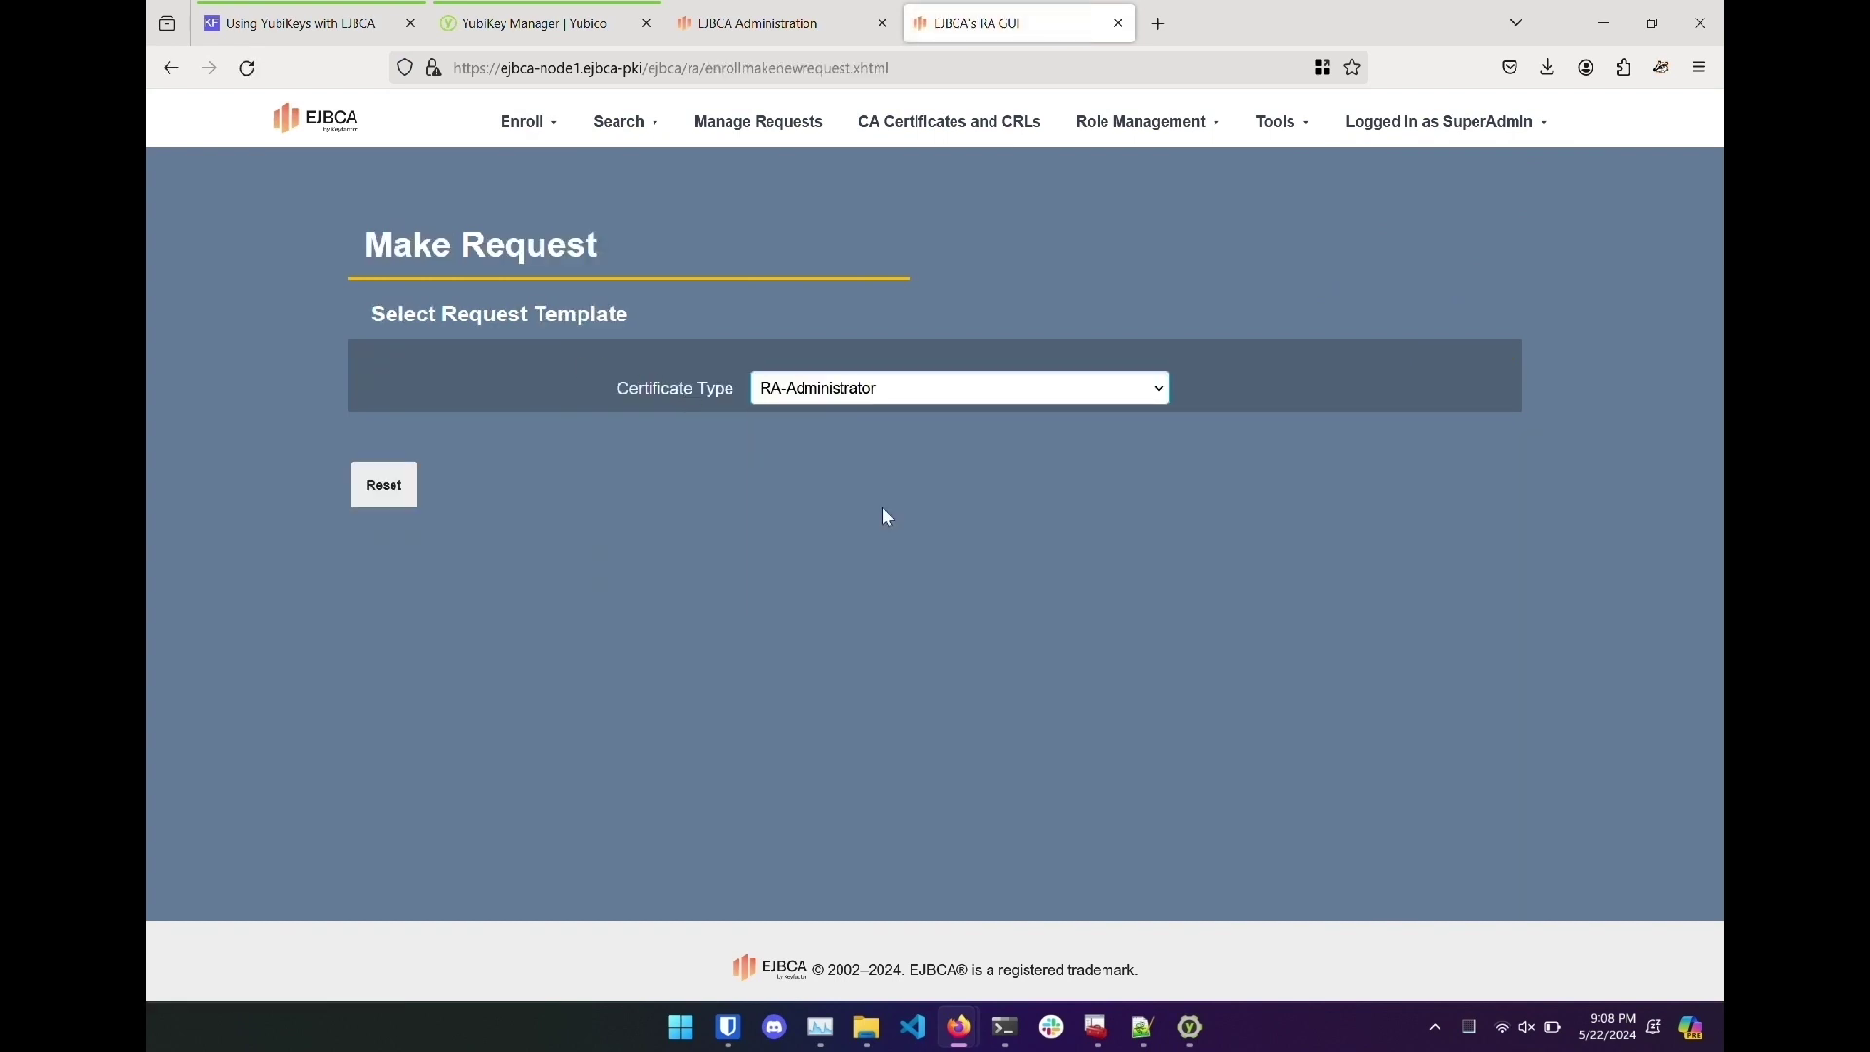
click(850, 446)
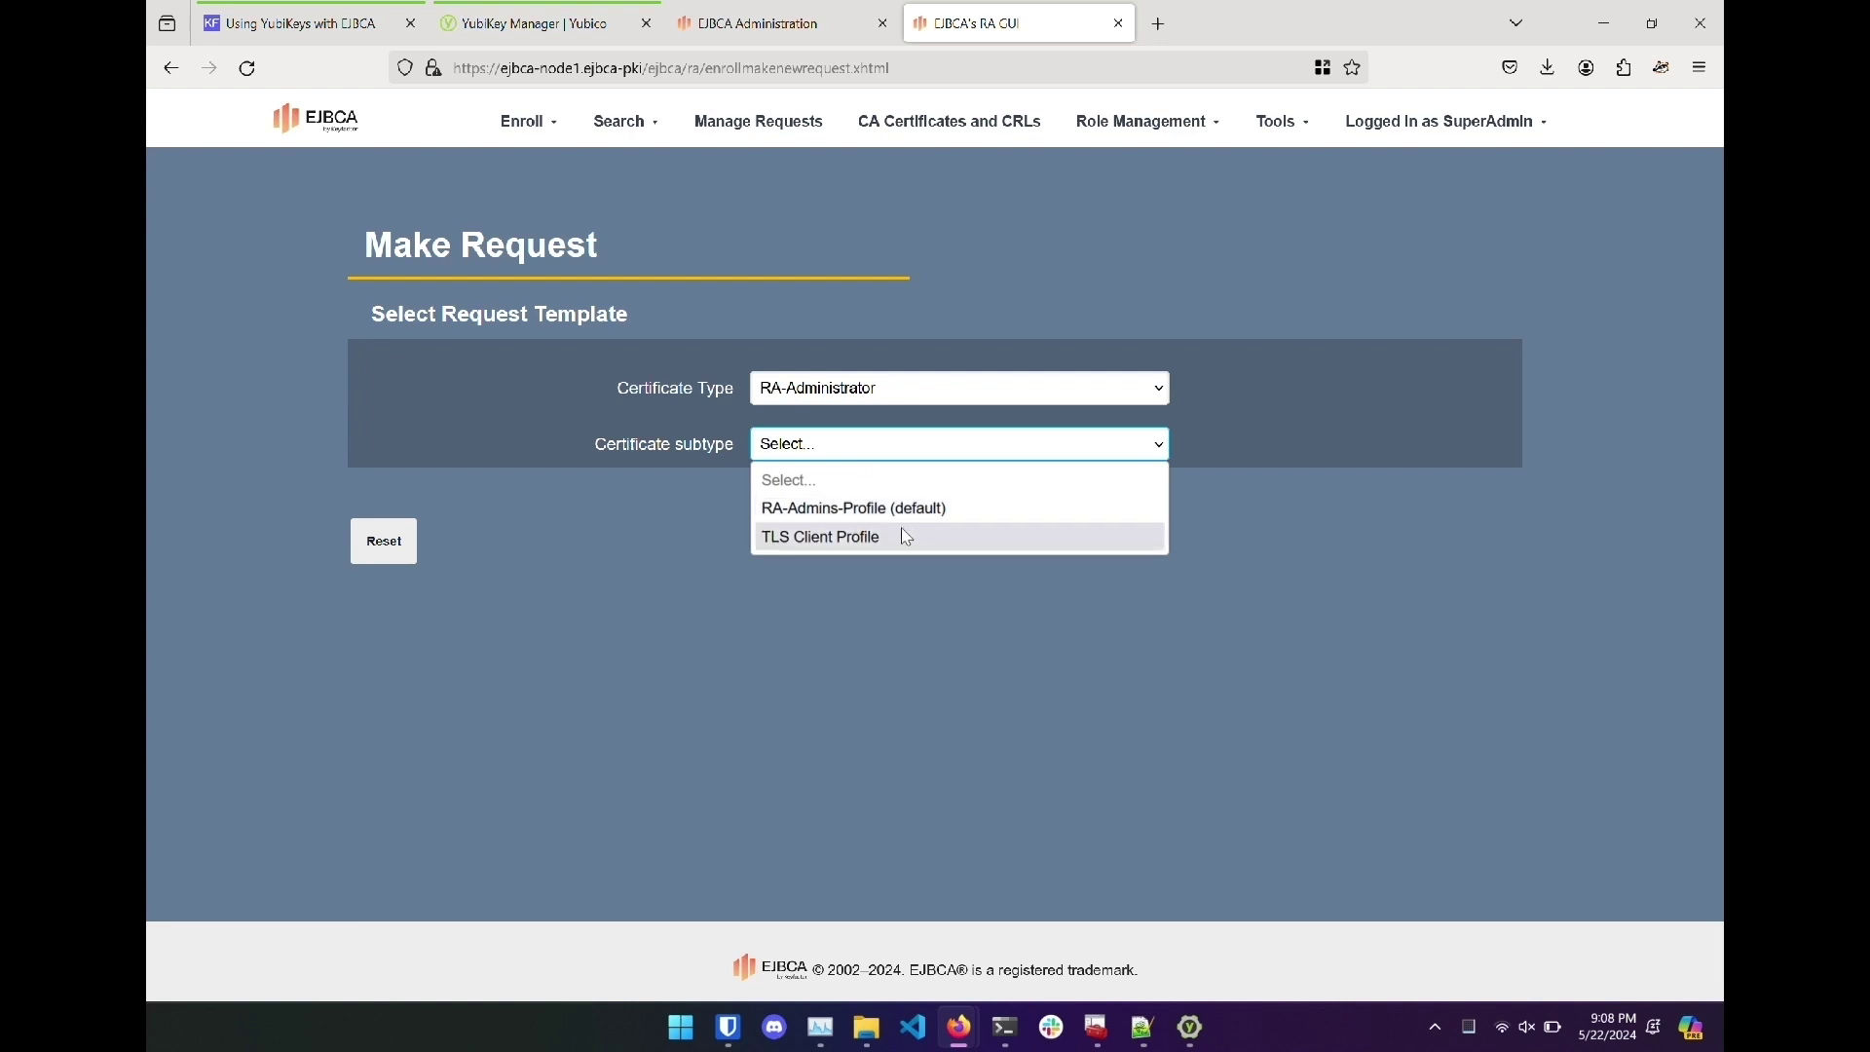
click(950, 509)
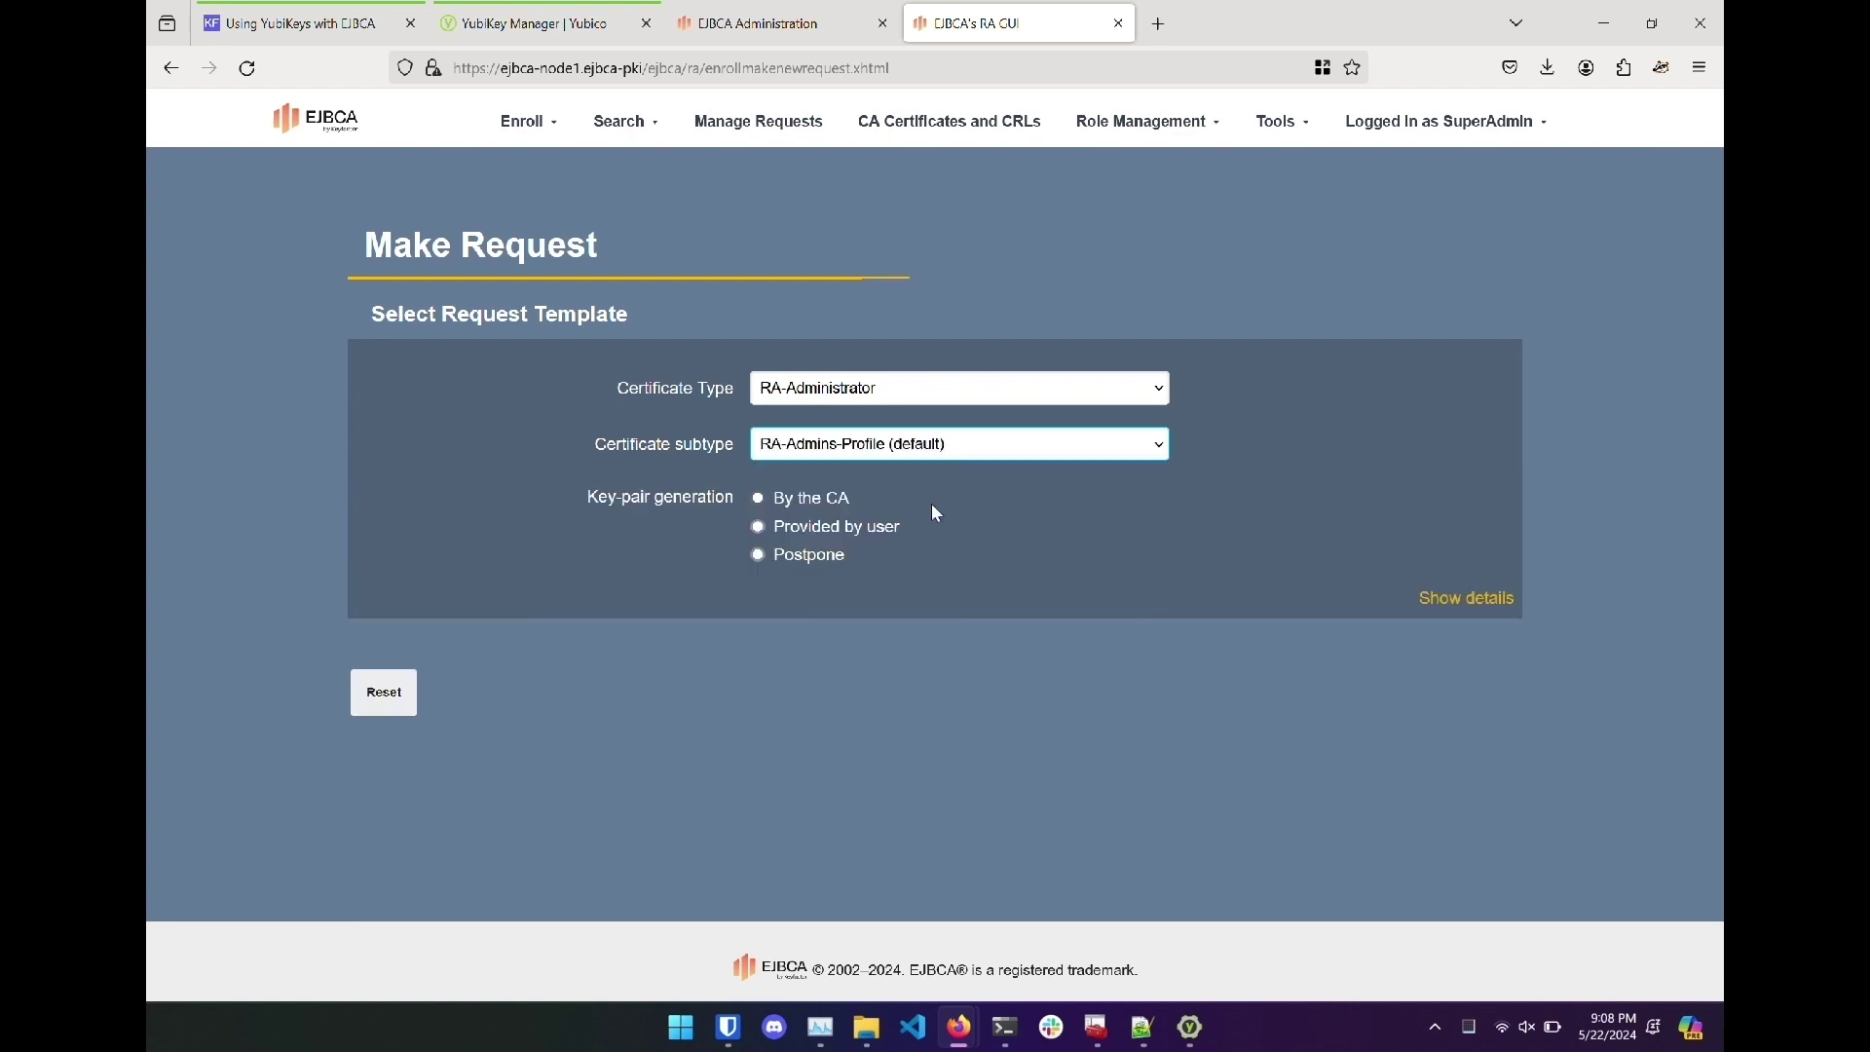
click(886, 526)
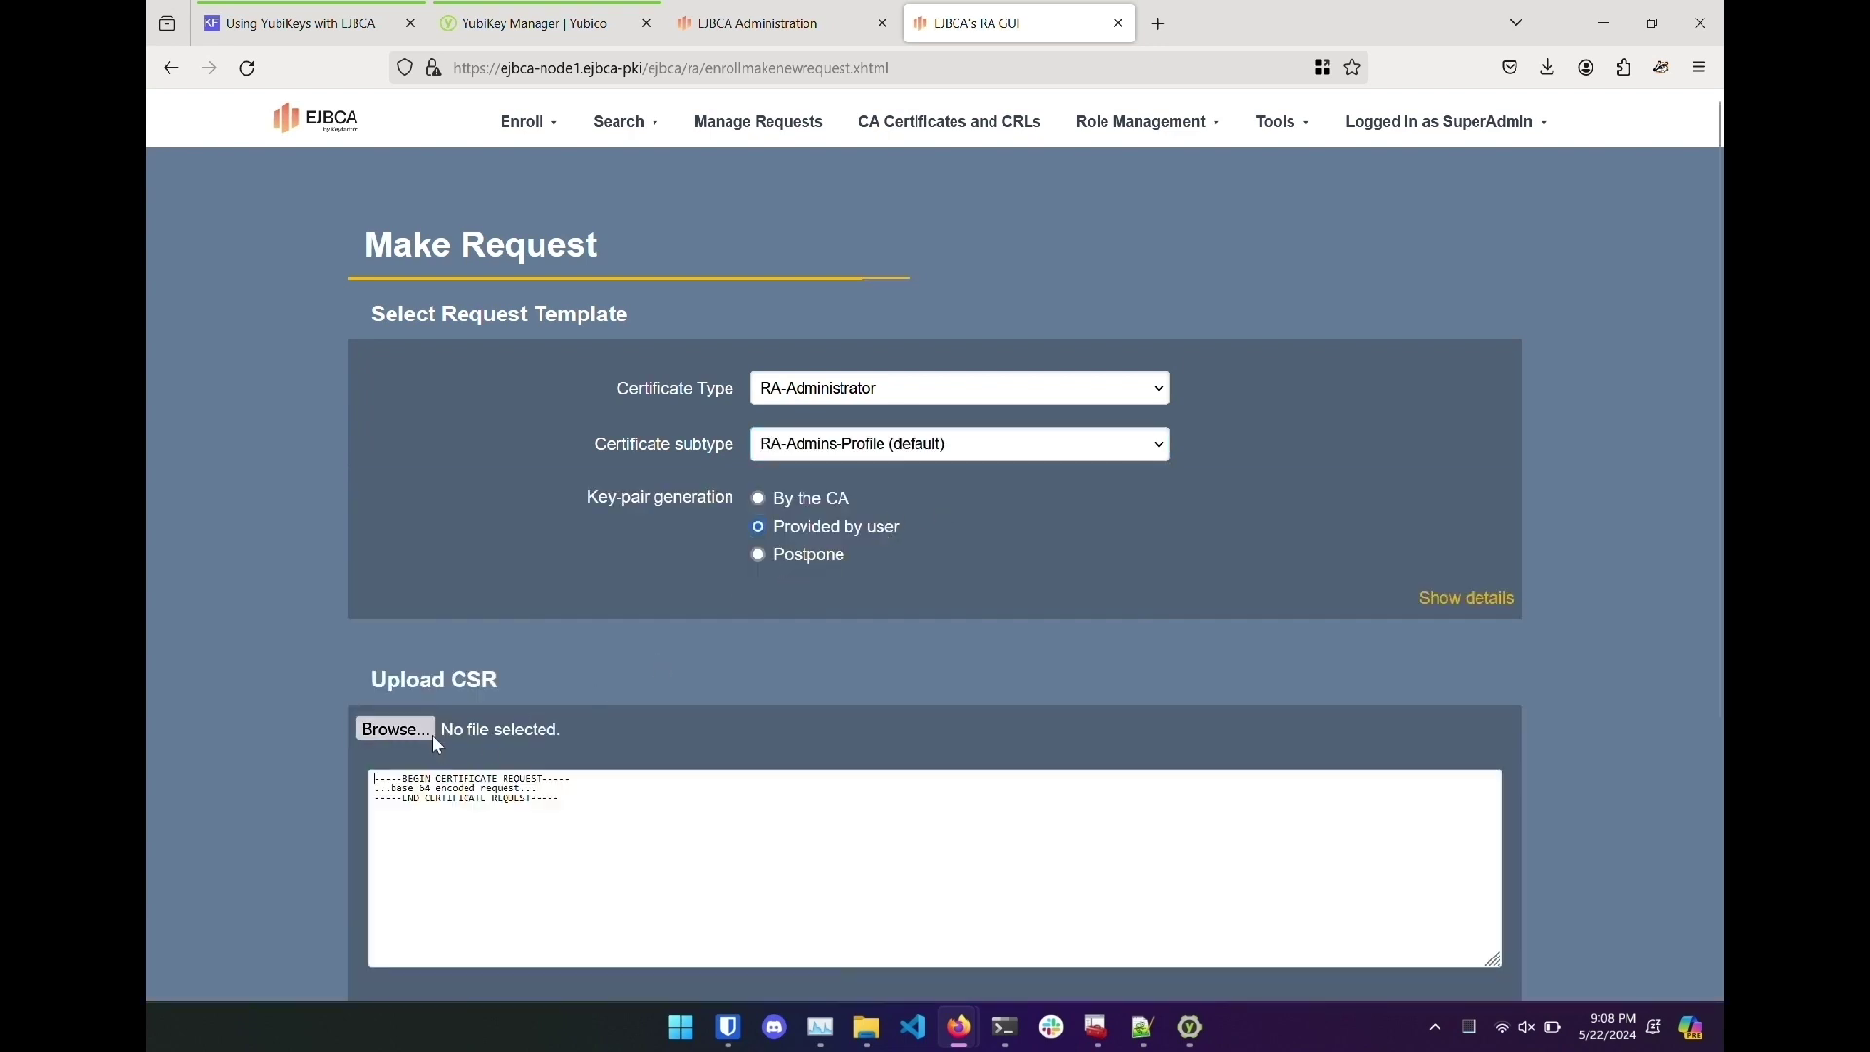
click(427, 728)
click(425, 199)
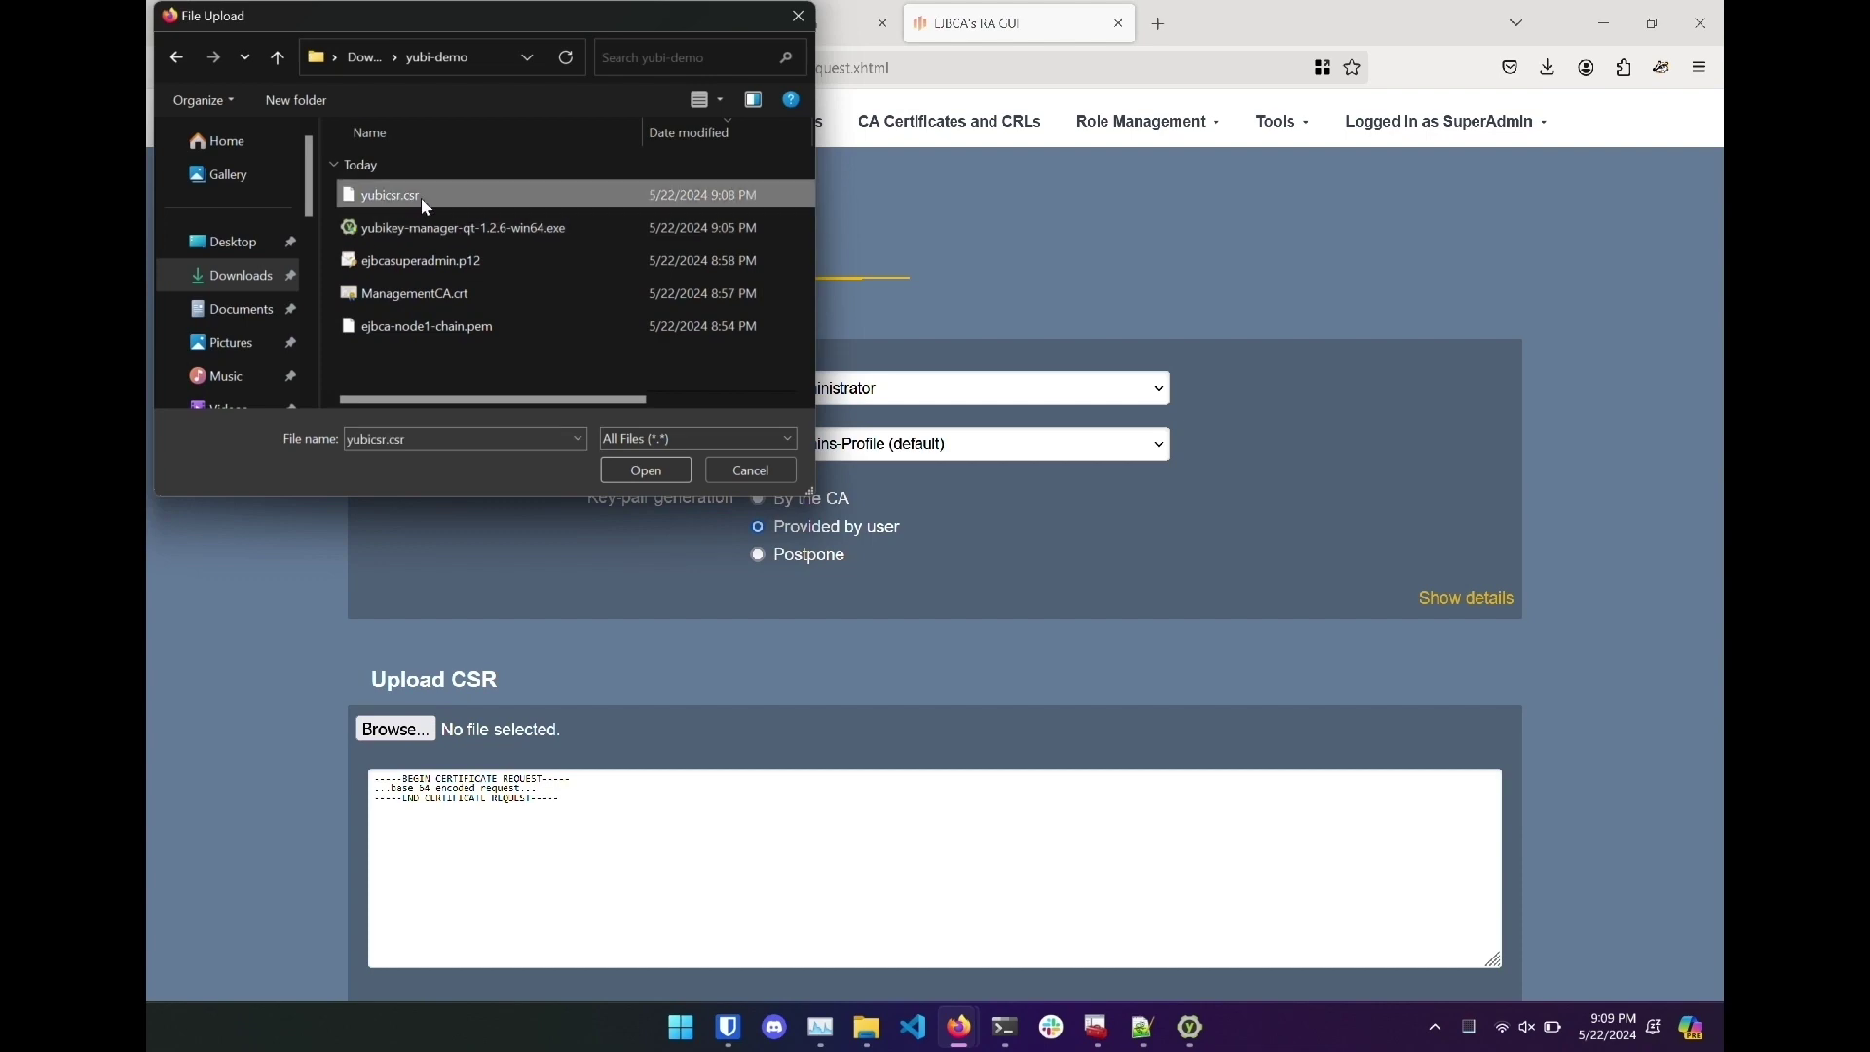
double_click(487, 193)
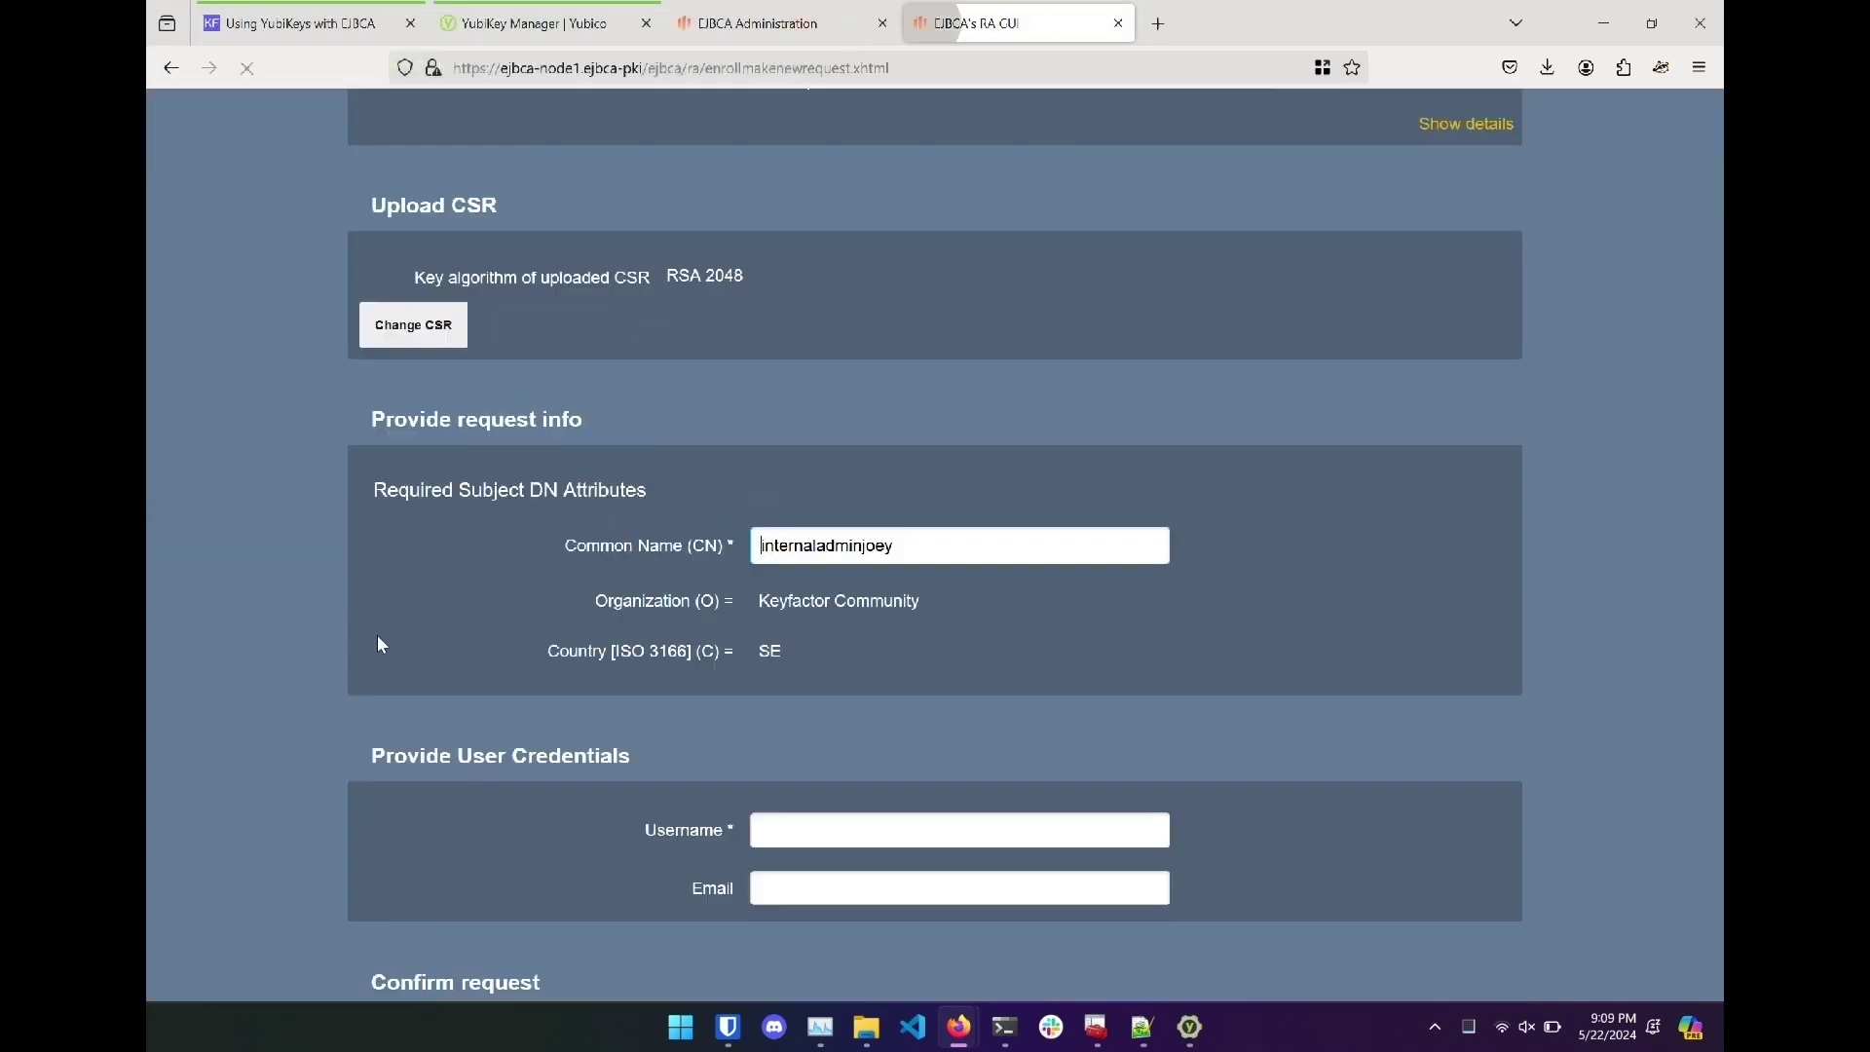
Use the common name as username and download the certificate as PEM full chain.
scroll(530, 676, down, 3)
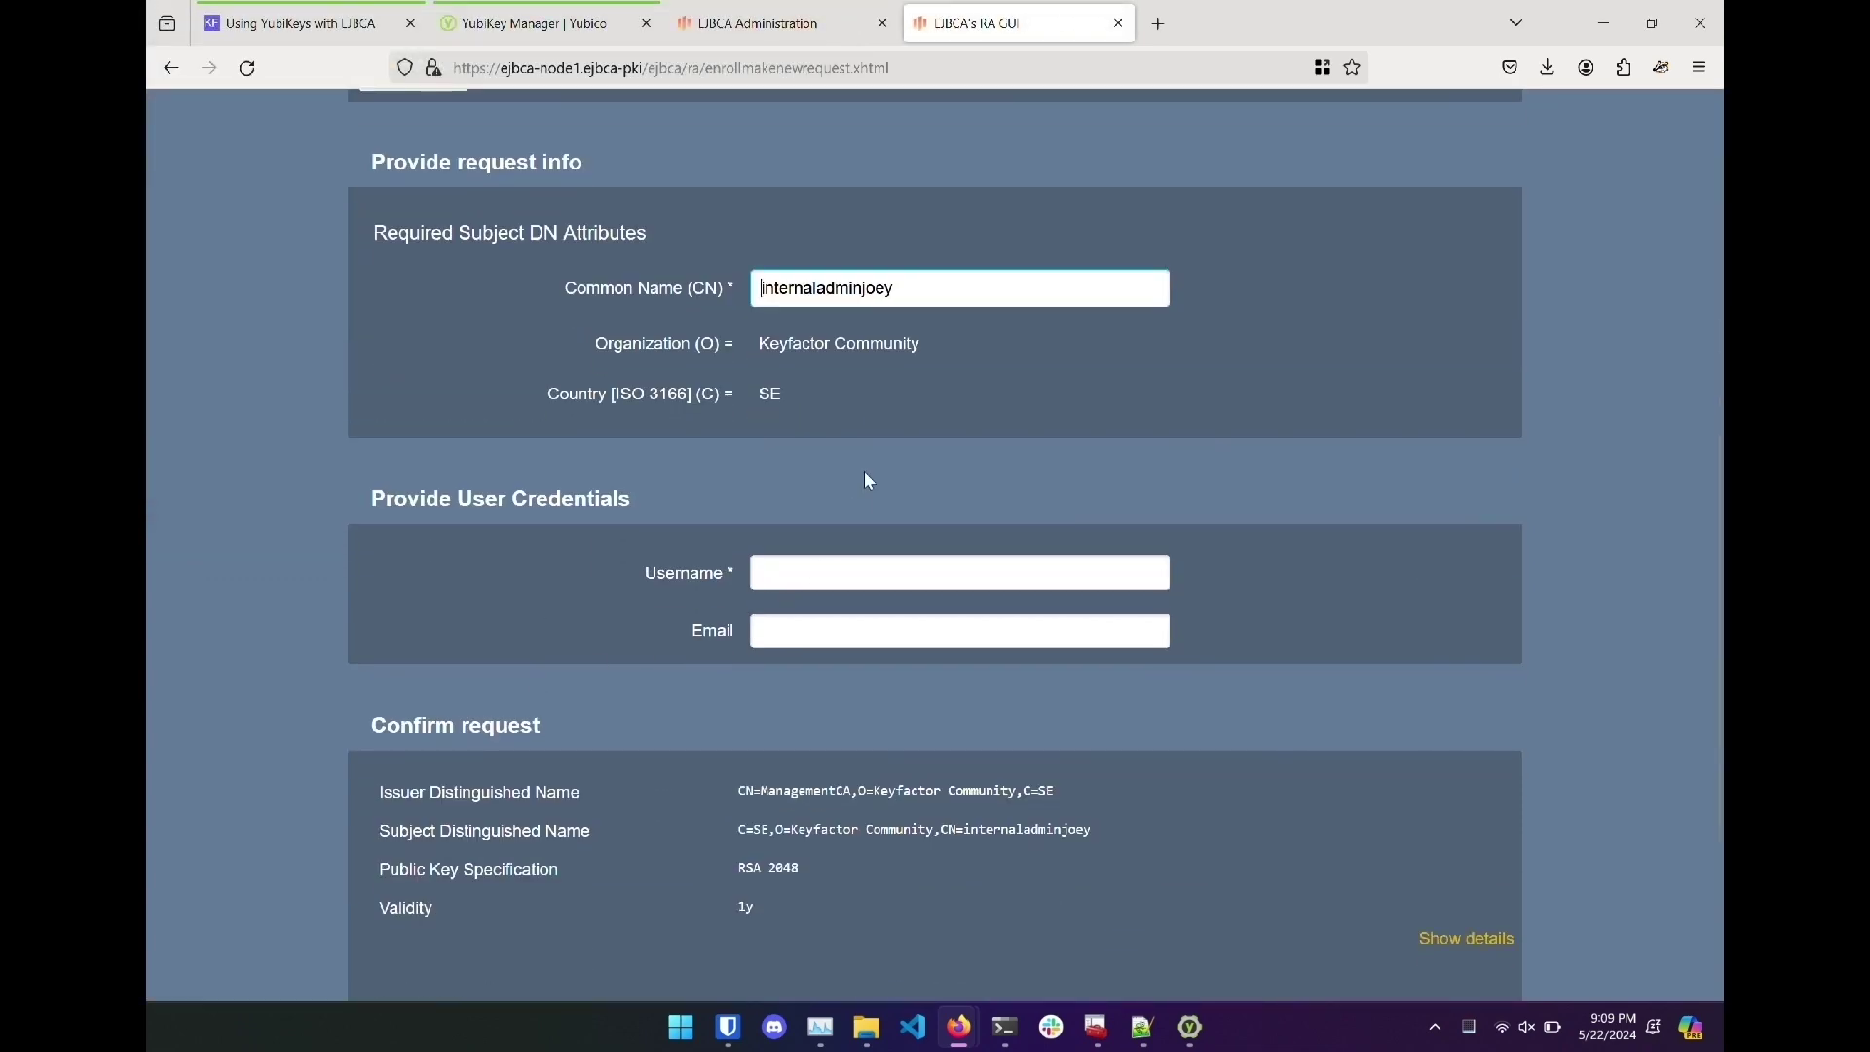
key(ctrl+a)
key(ctrl+c)
click(873, 573)
key(ctrl+v)
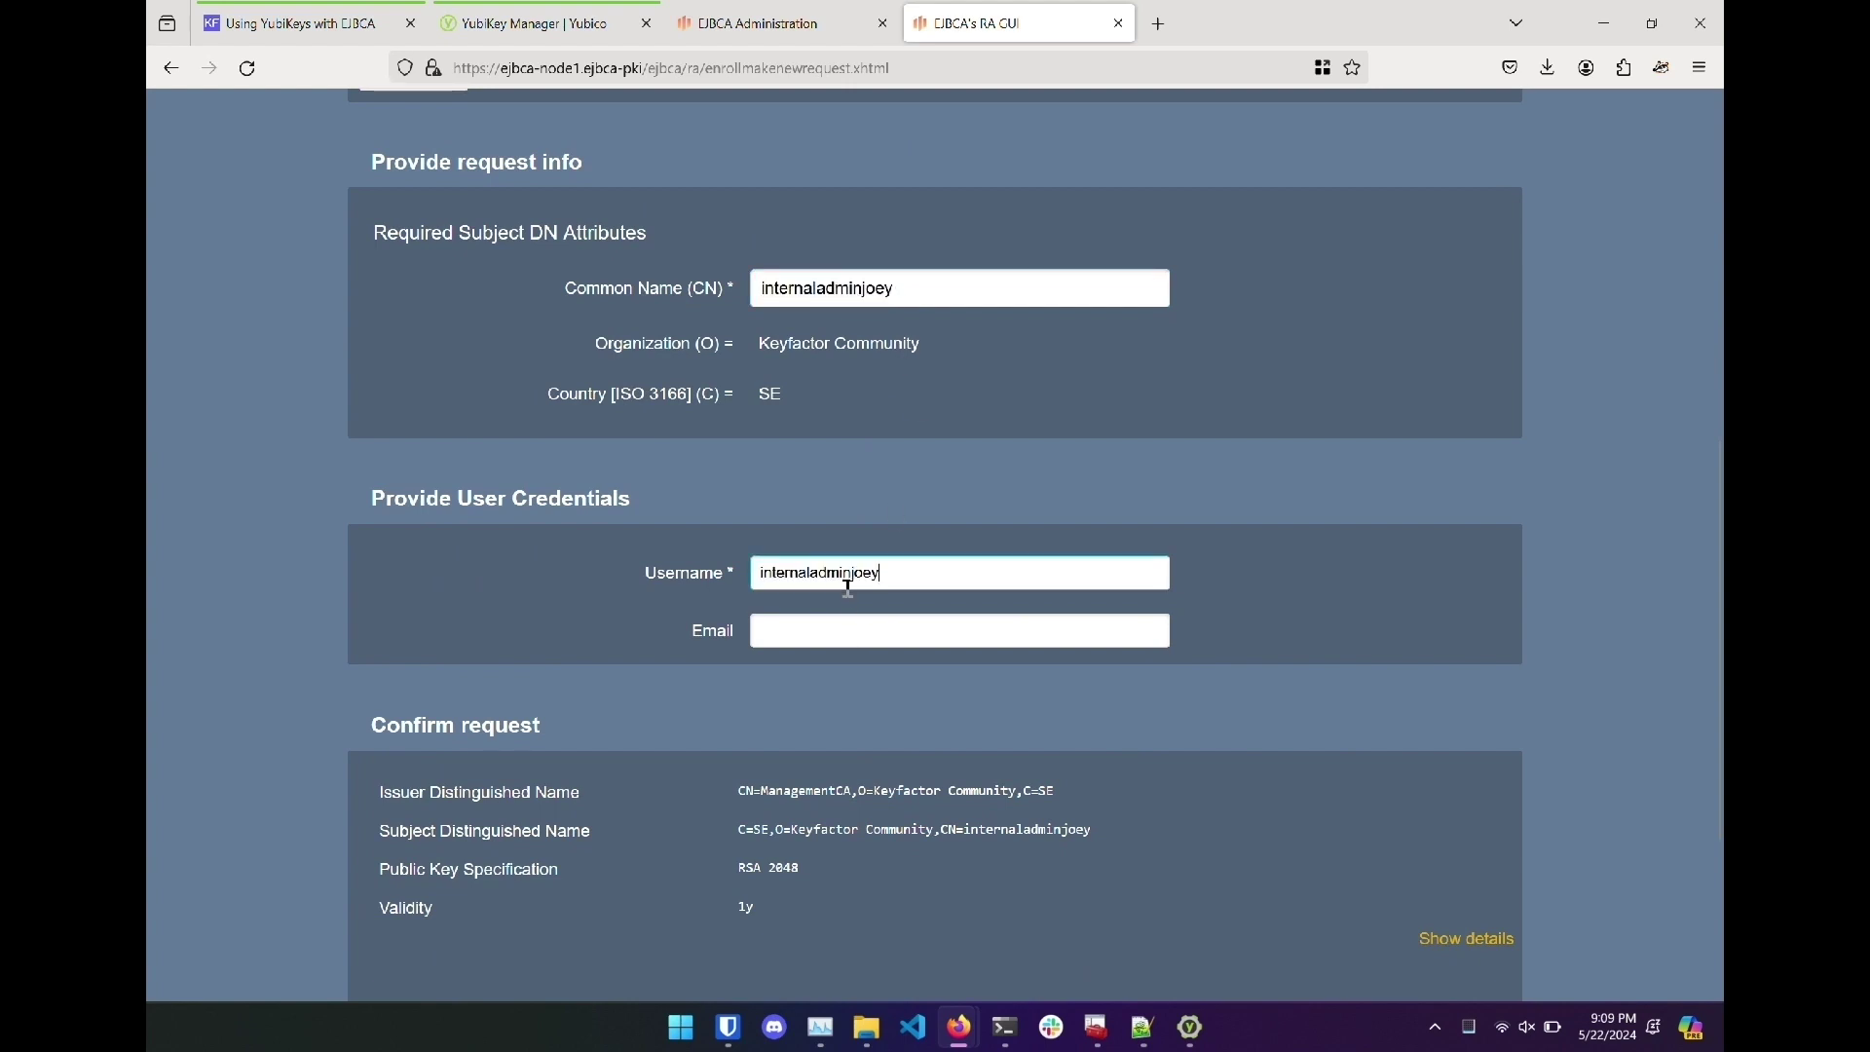
key(Tab)
scroll(1112, 699, down, 3)
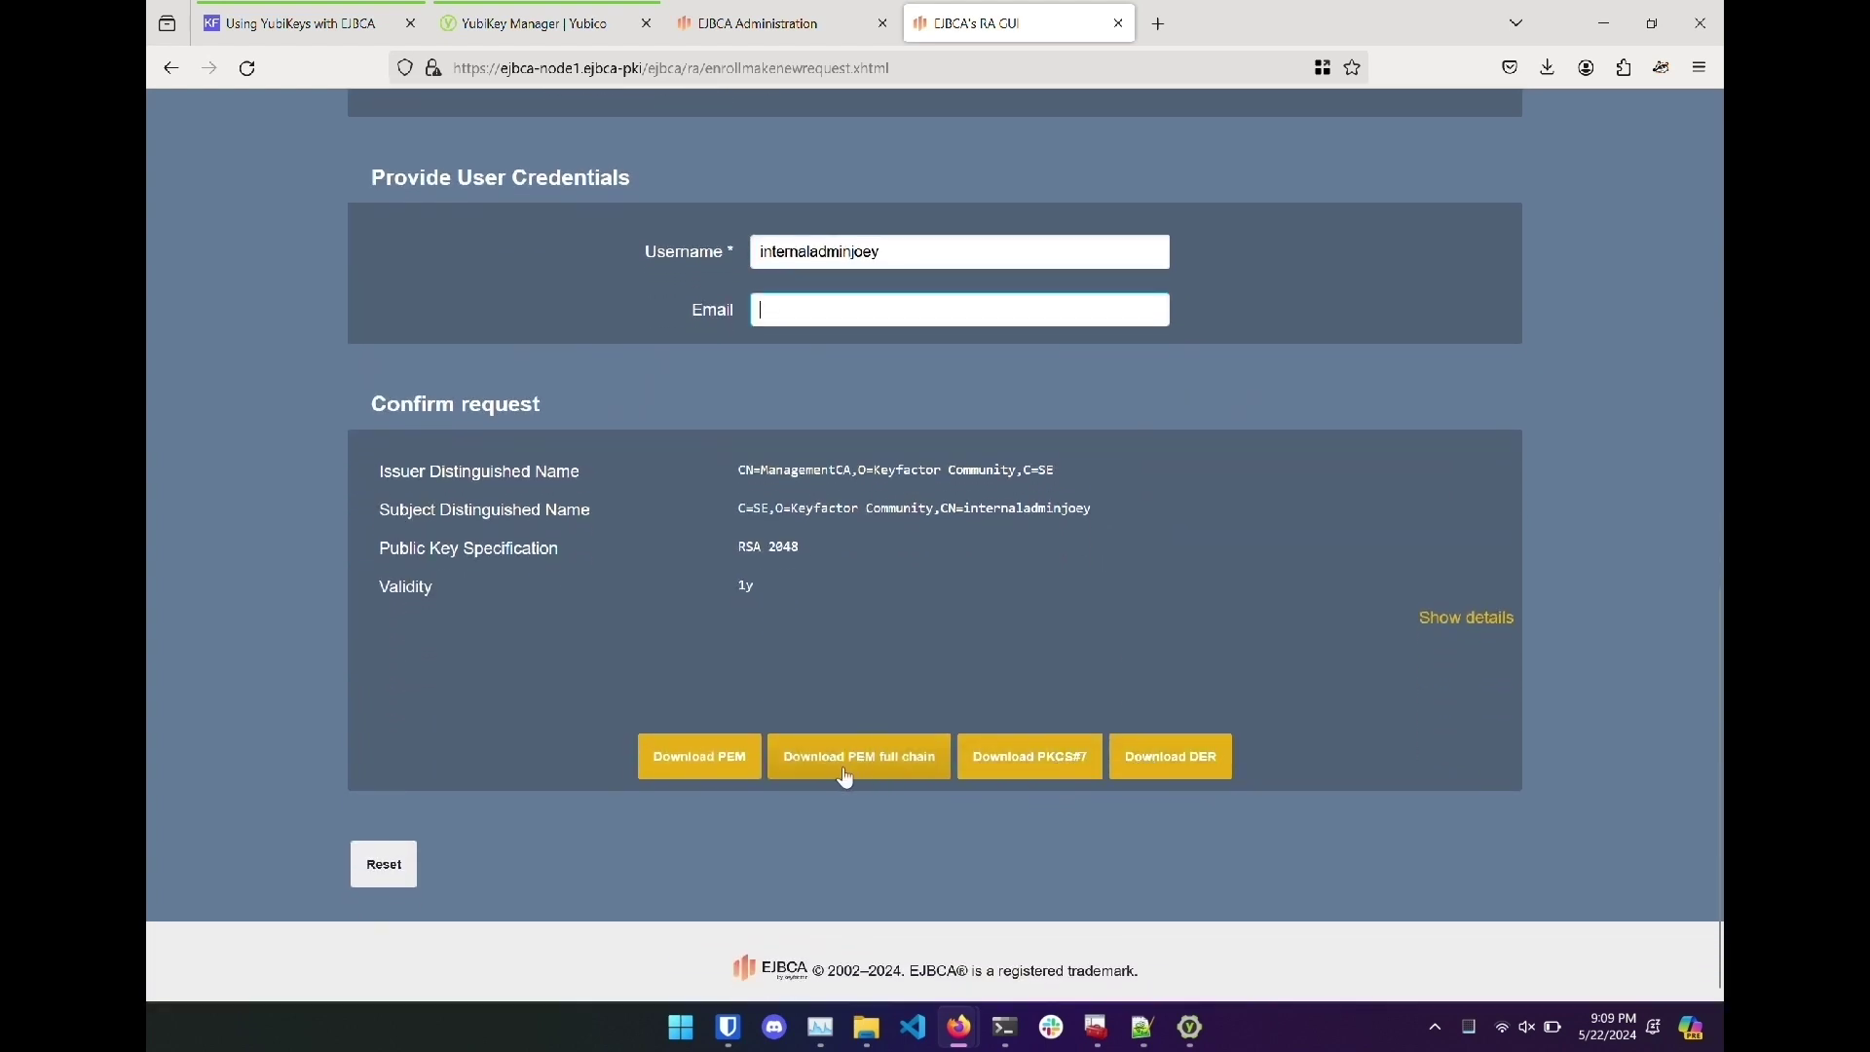
click(844, 770)
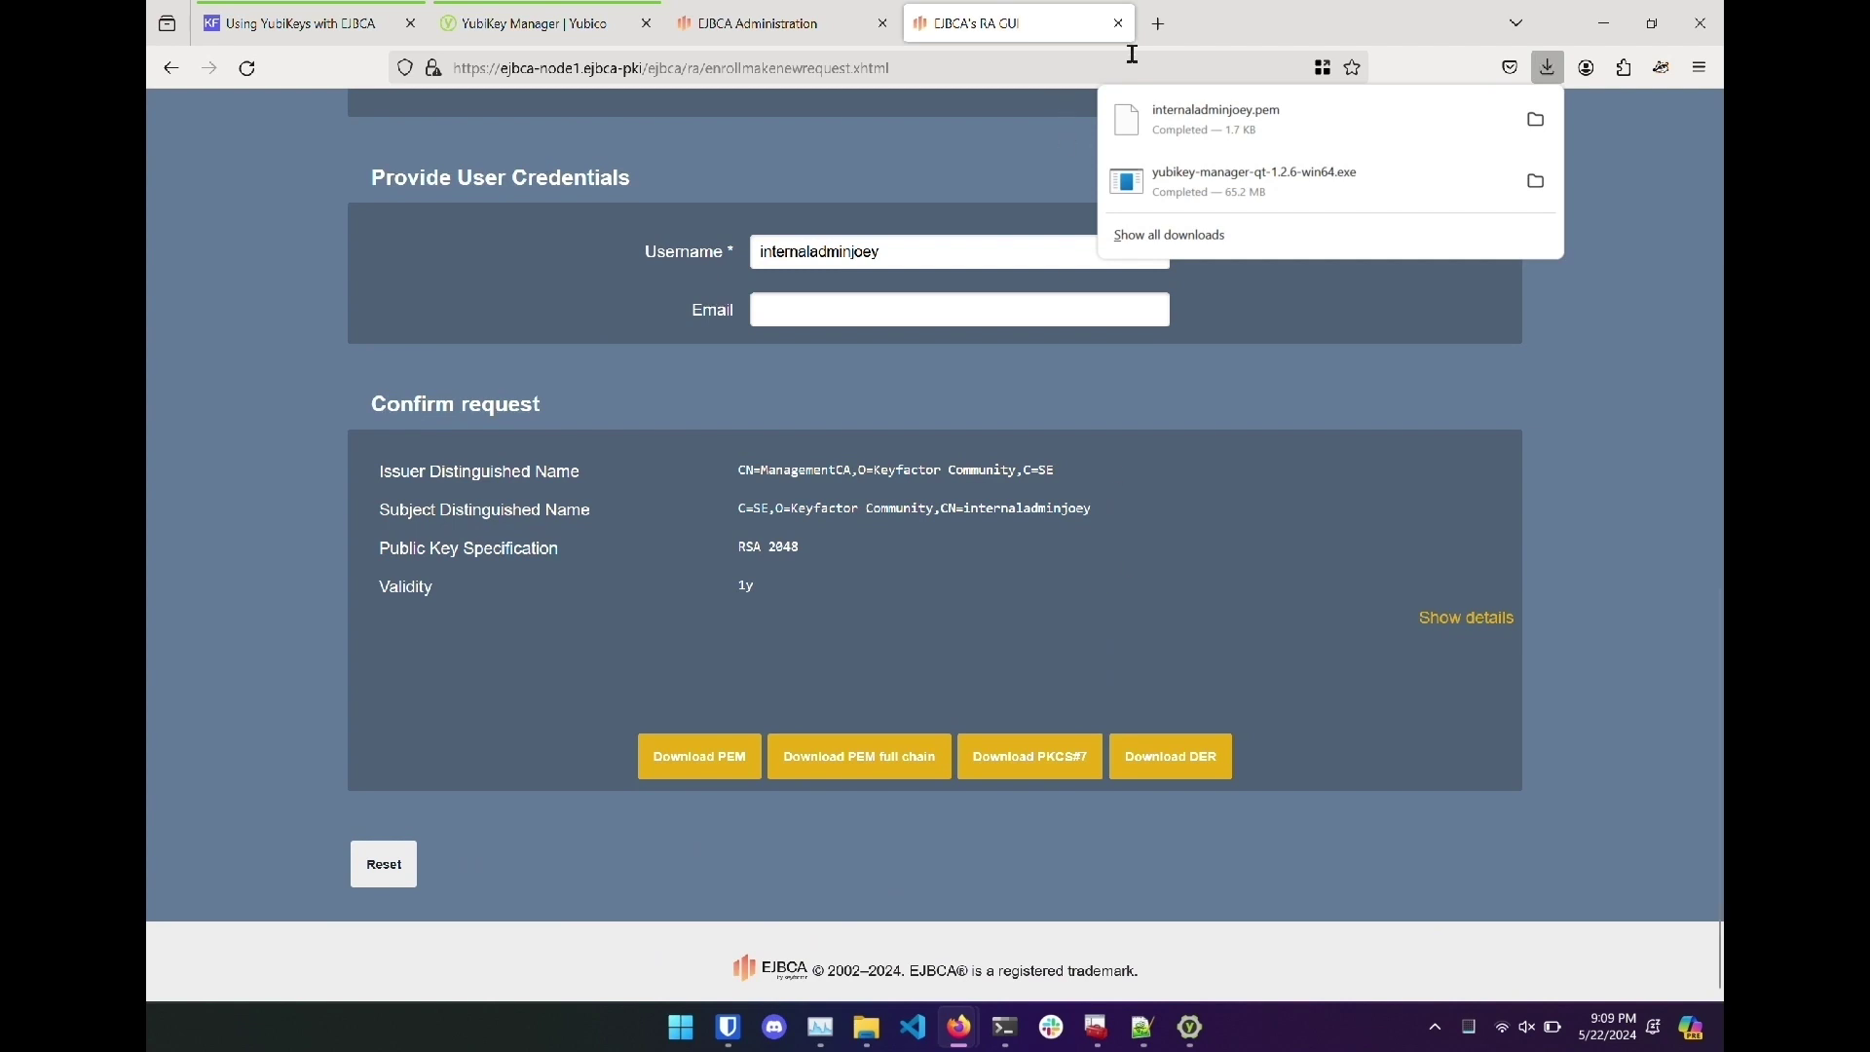
scroll(1061, 243, up, 10)
Search certificates for internaladminjoey and copy its hex serial number.
mouse_move(623, 123)
click(631, 170)
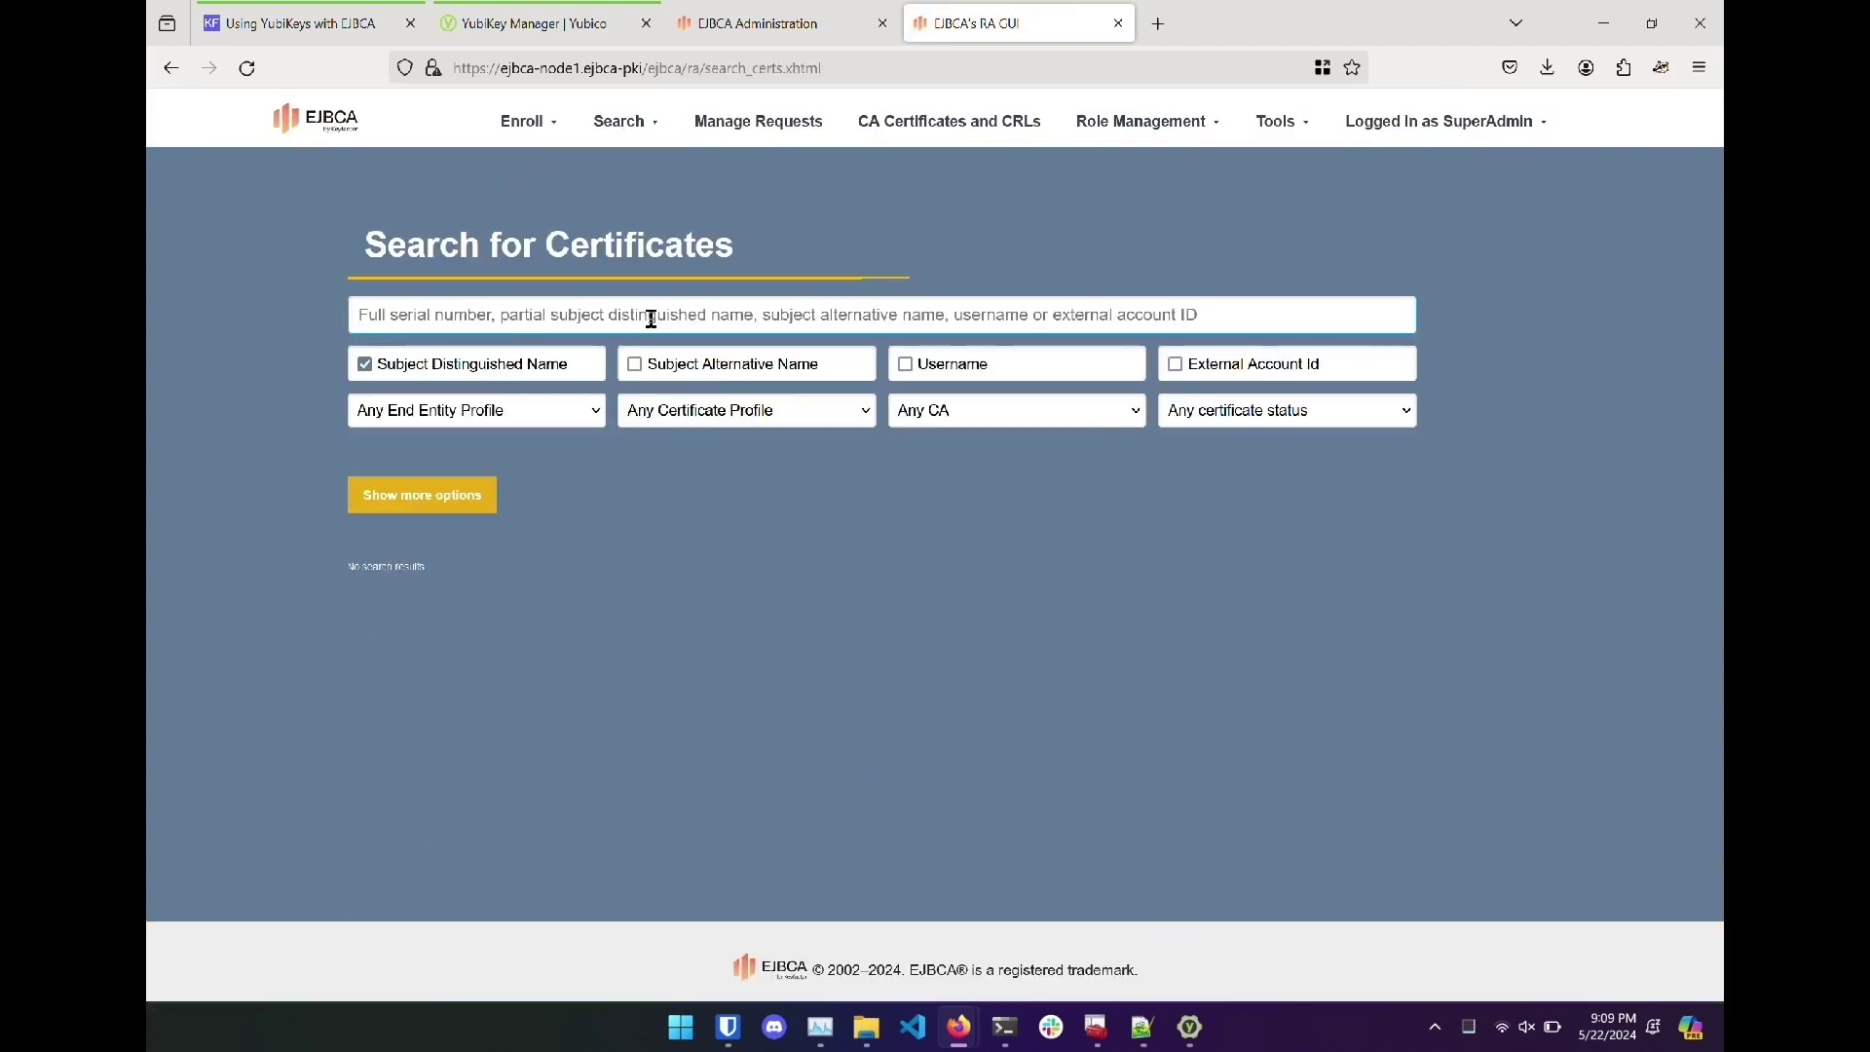
click(651, 320)
key(ctrl+v)
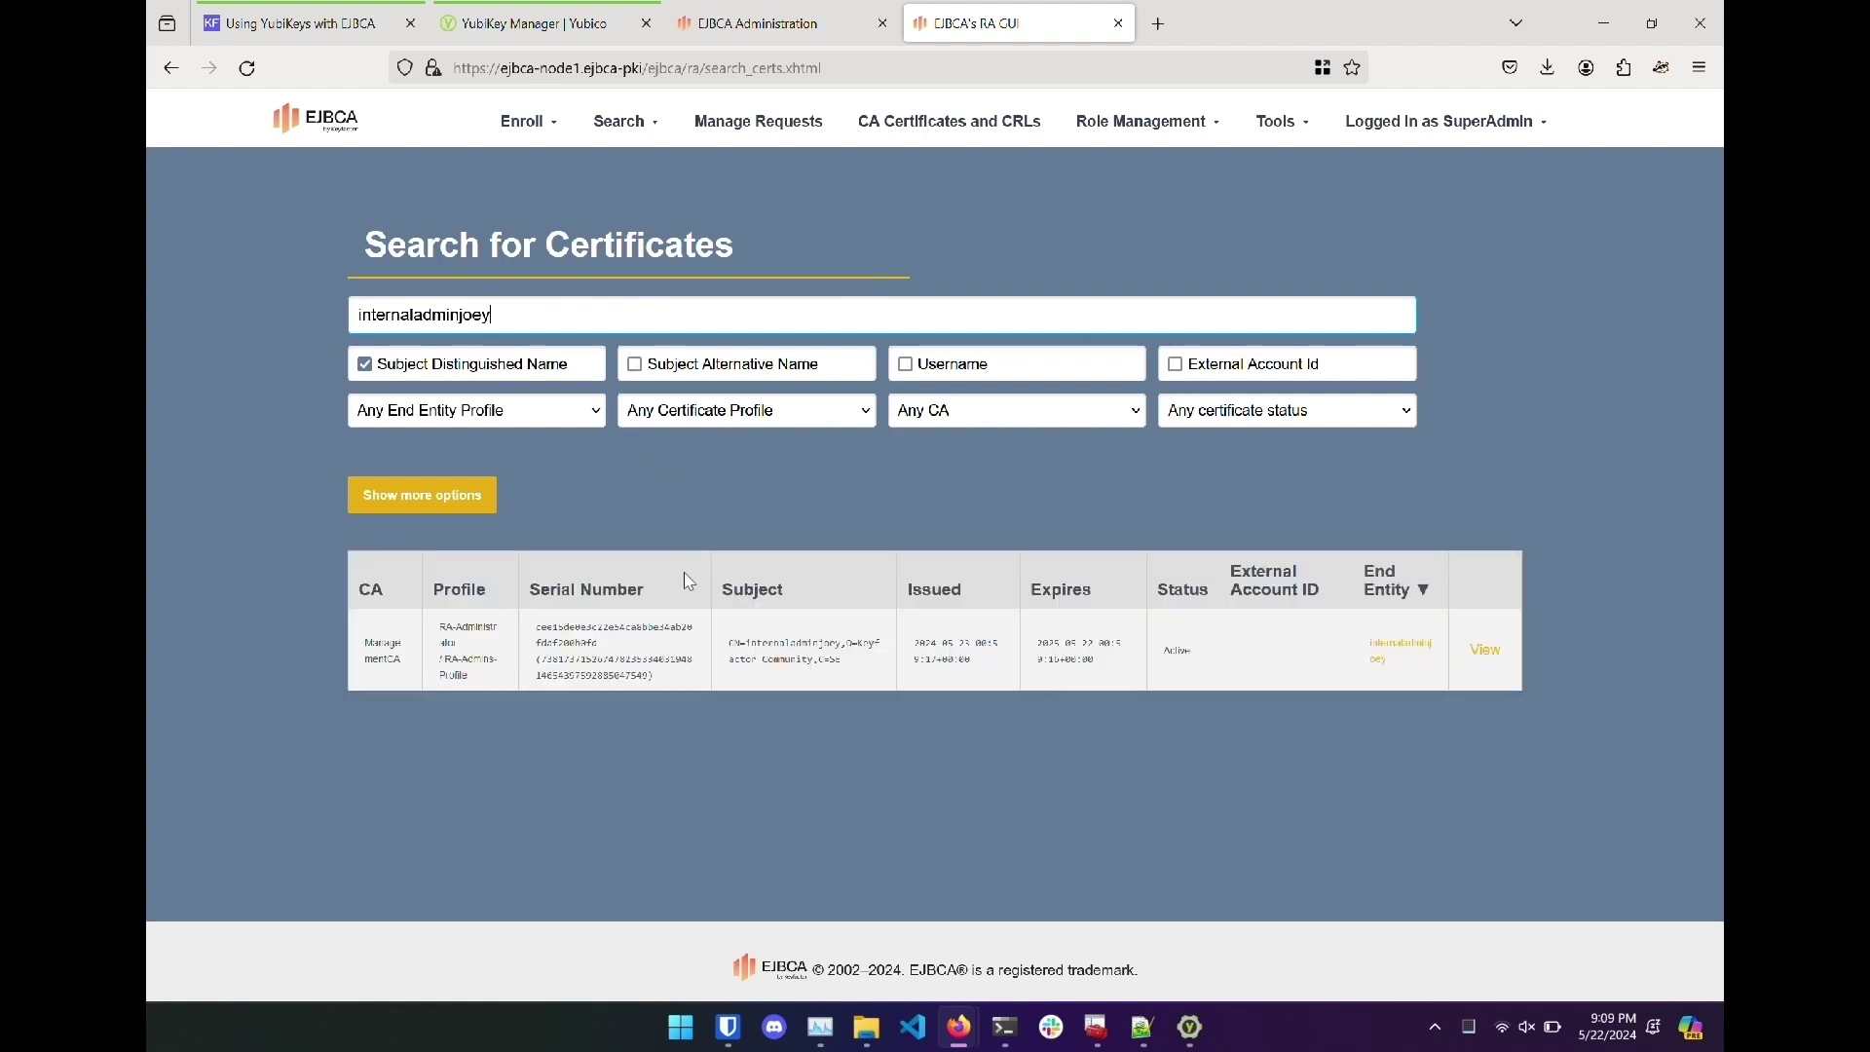
click(1485, 648)
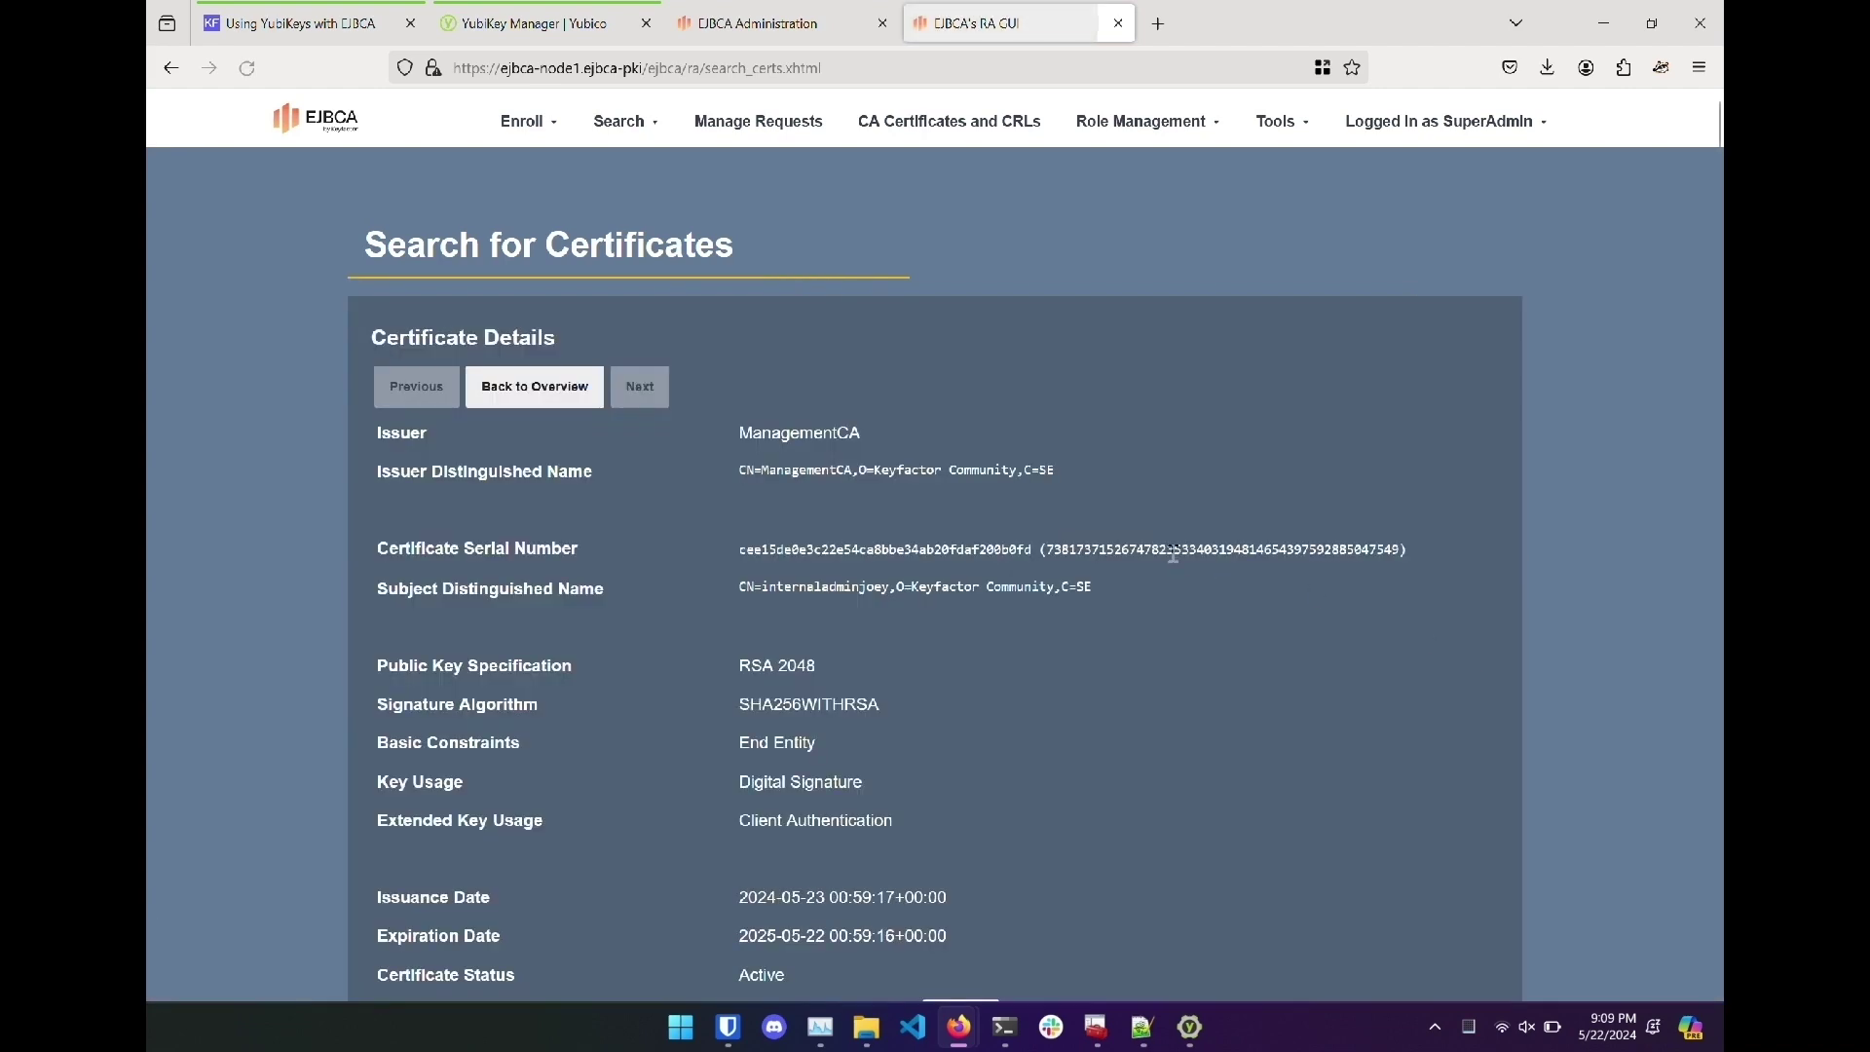
scroll(1081, 662, down, 1)
scroll(1086, 670, down, 1)
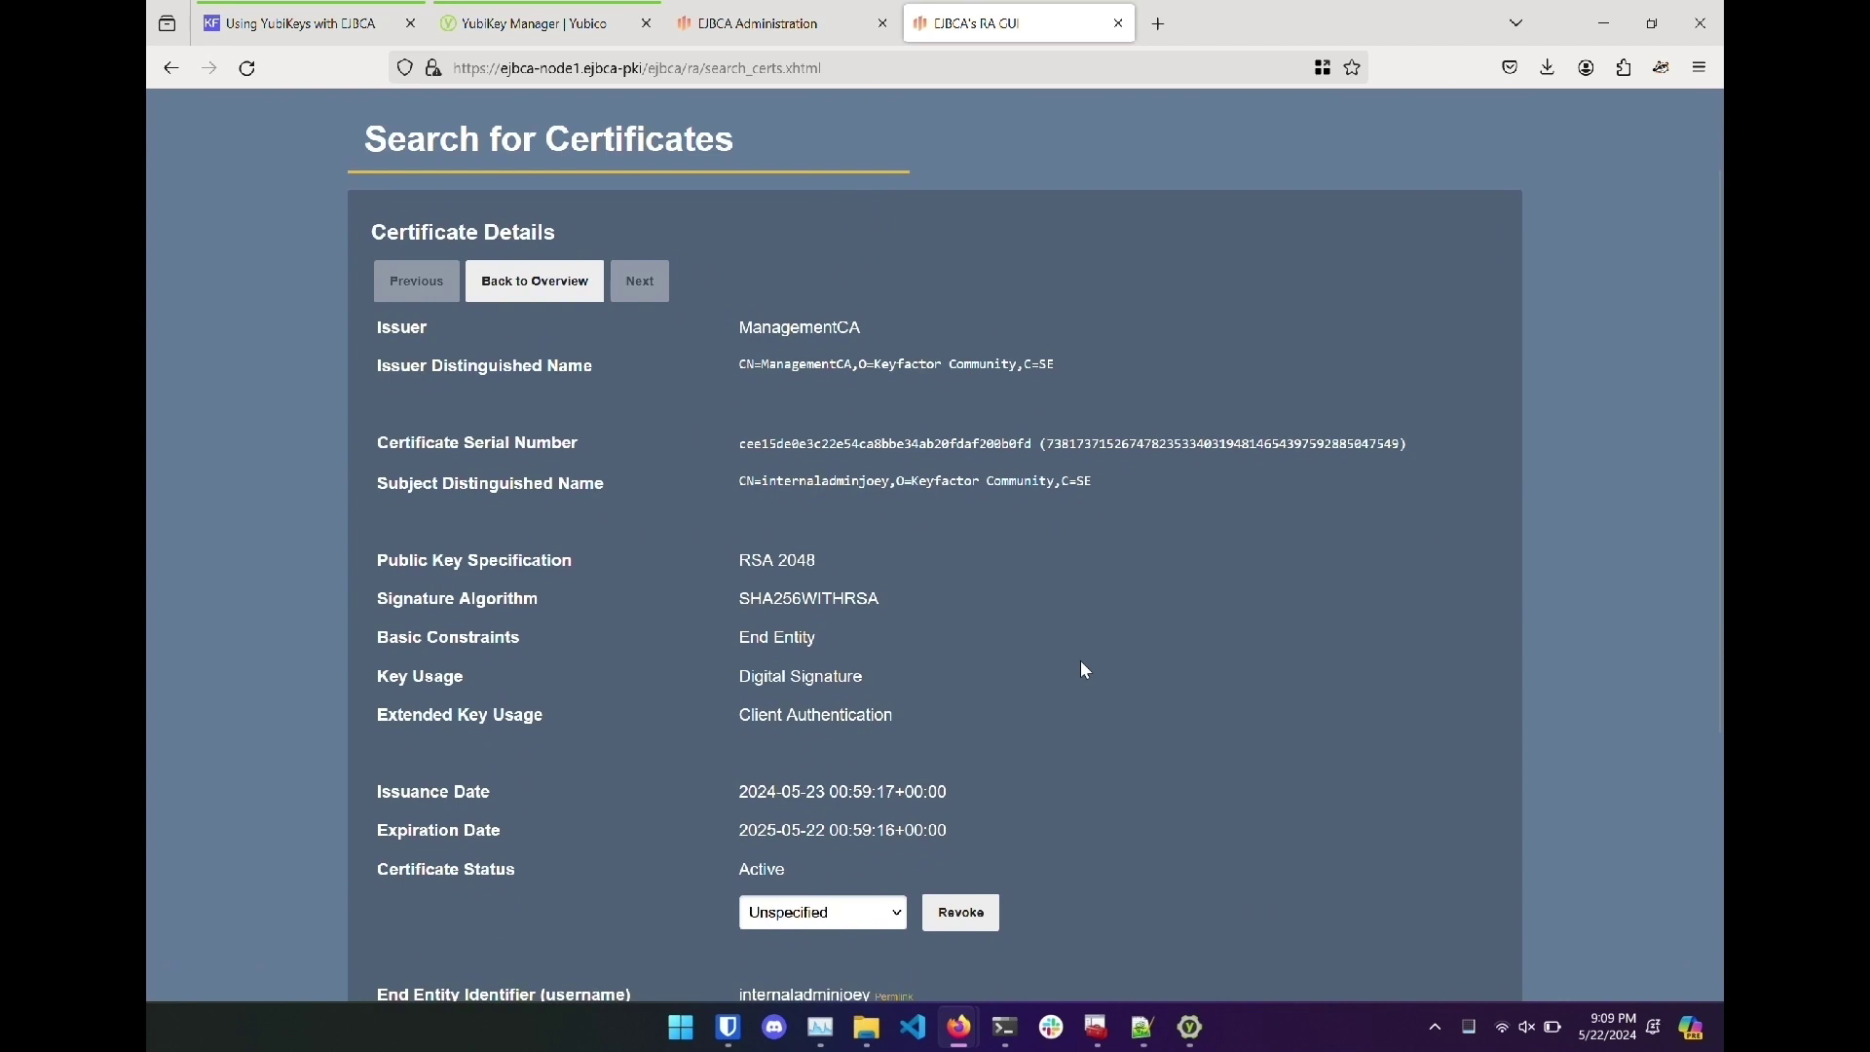
double_click(884, 444)
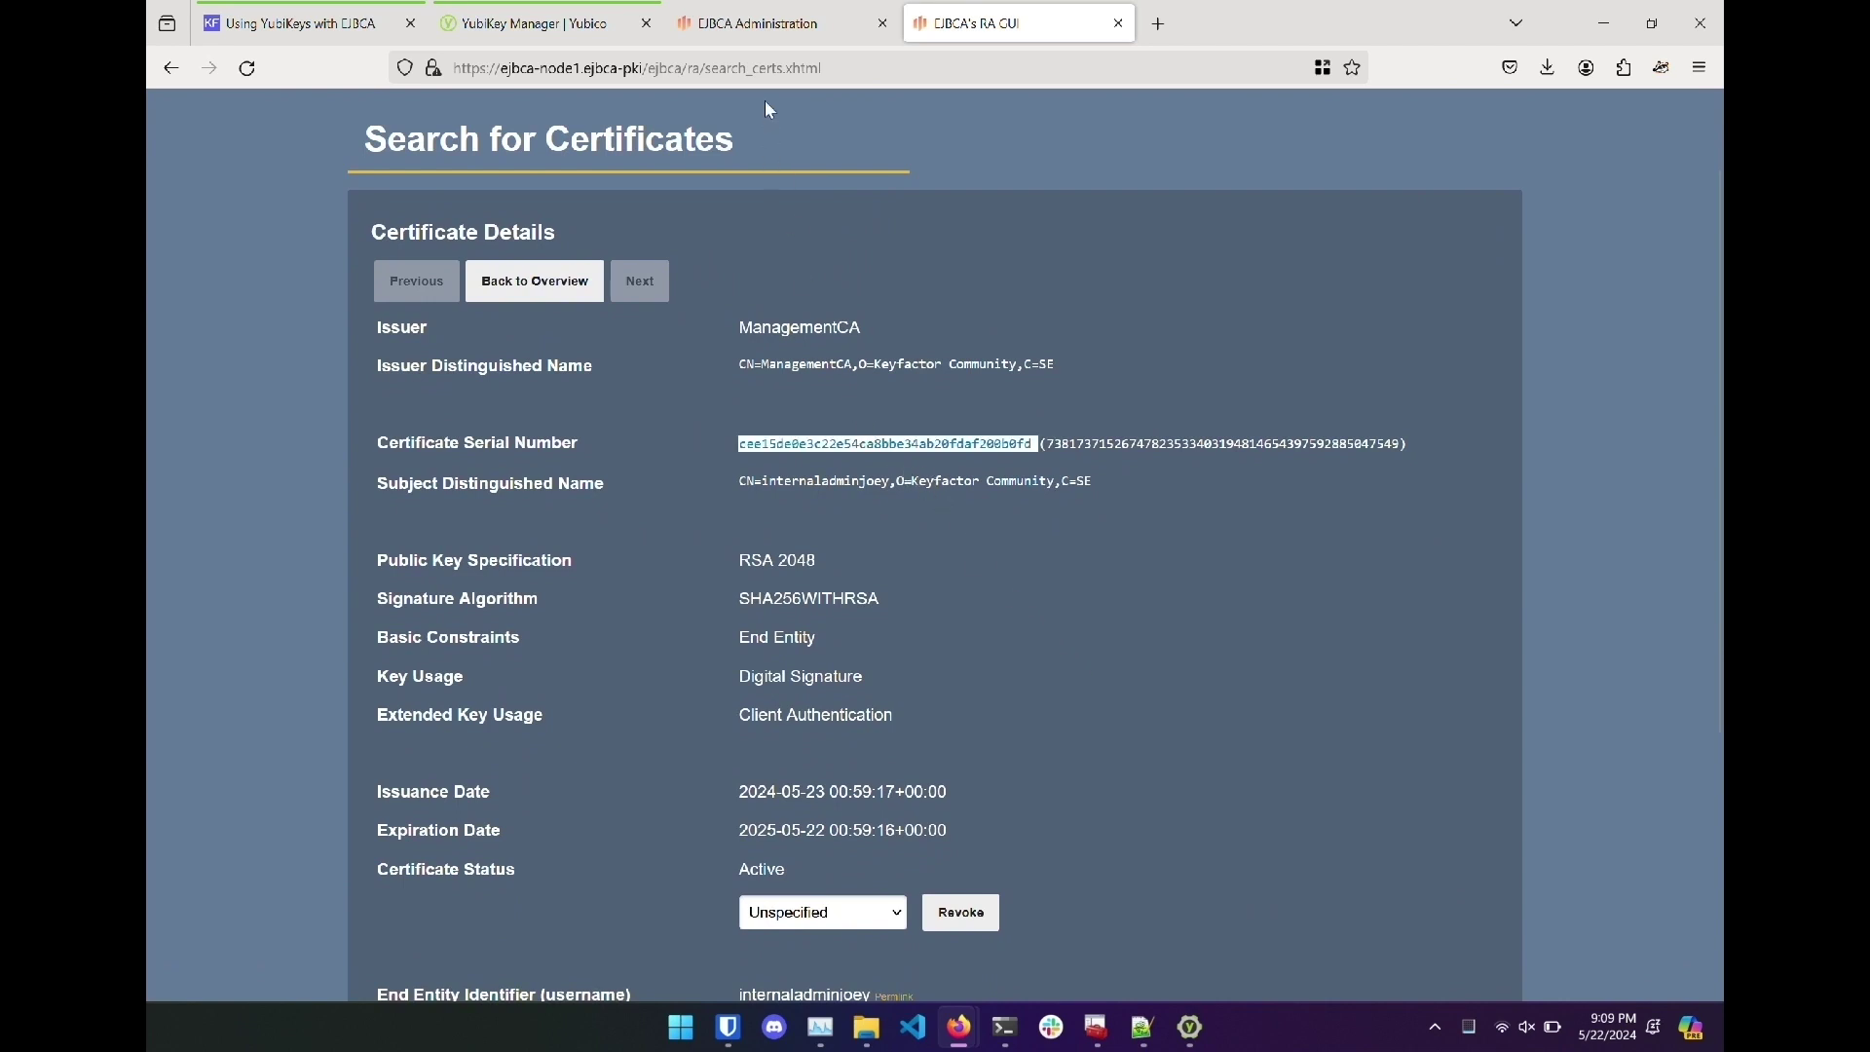
Add a ManagementCA serial-number member with the copied serial, described 'joey yubi', to Super Administrator Role.
click(770, 23)
mouse_move(1176, 234)
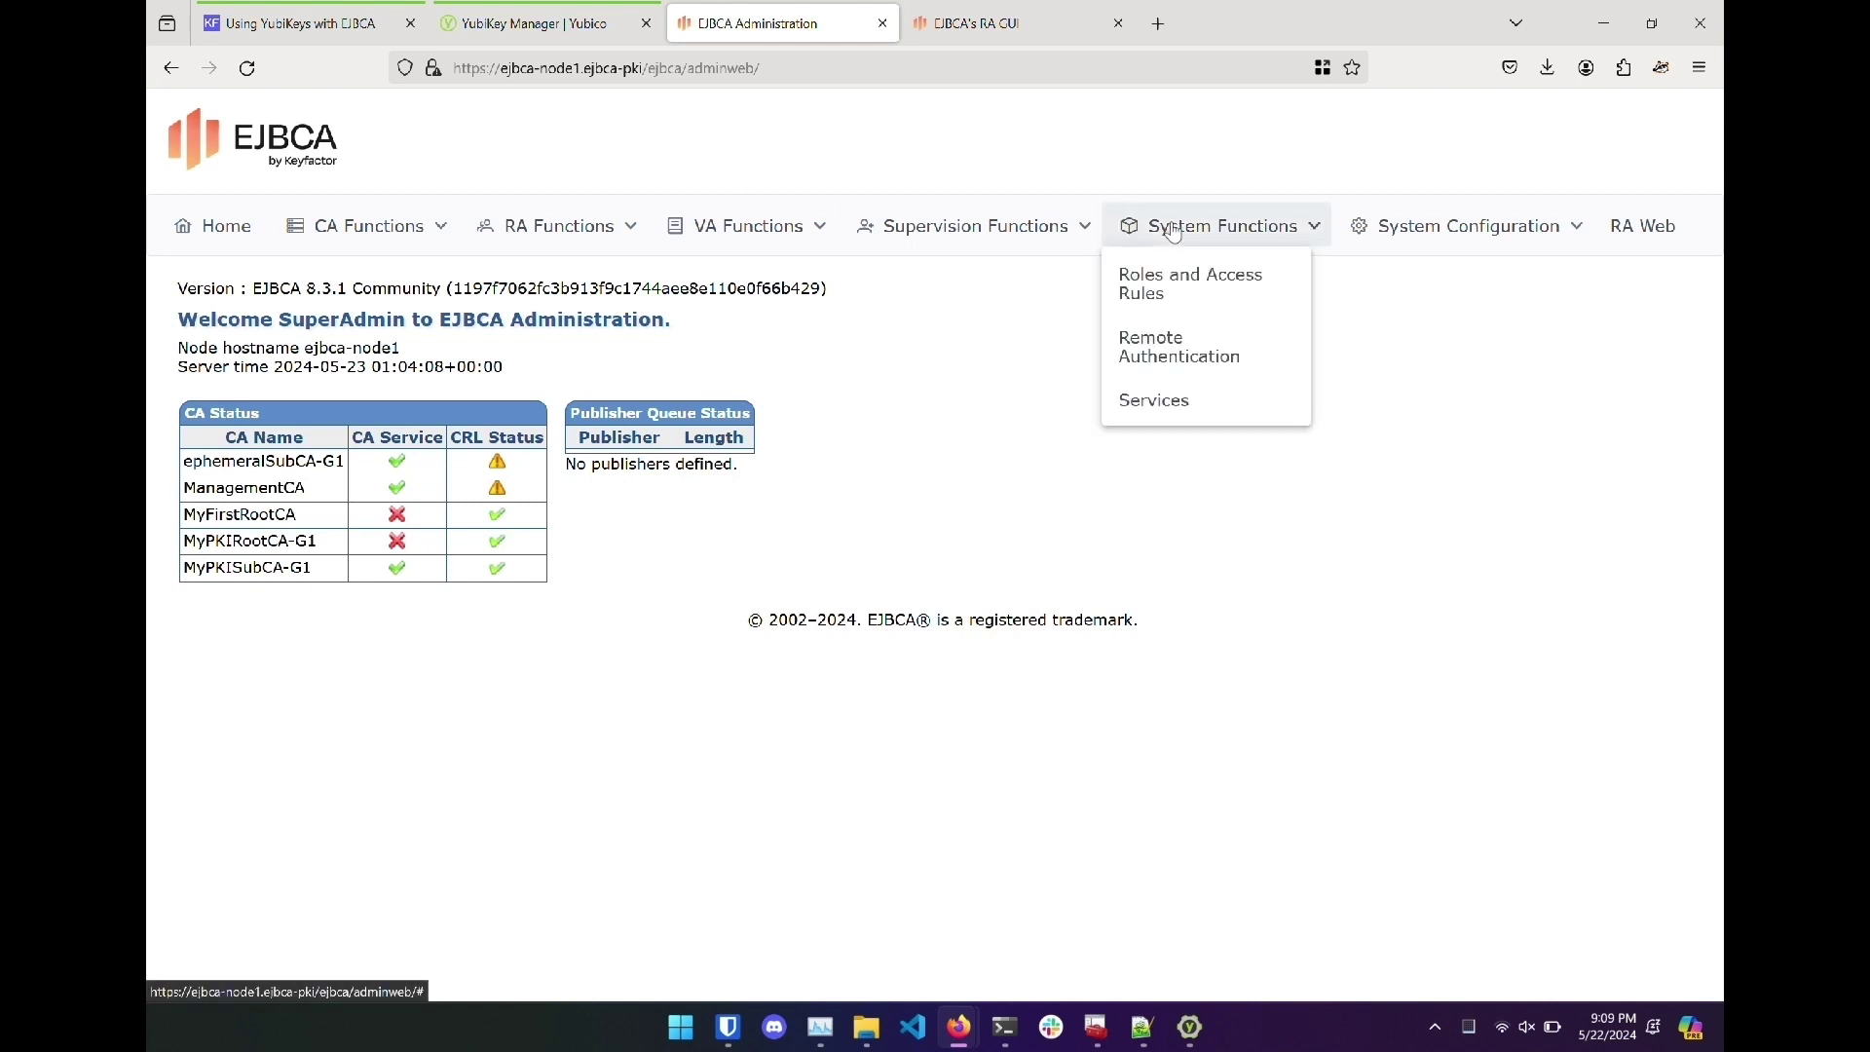
click(1179, 280)
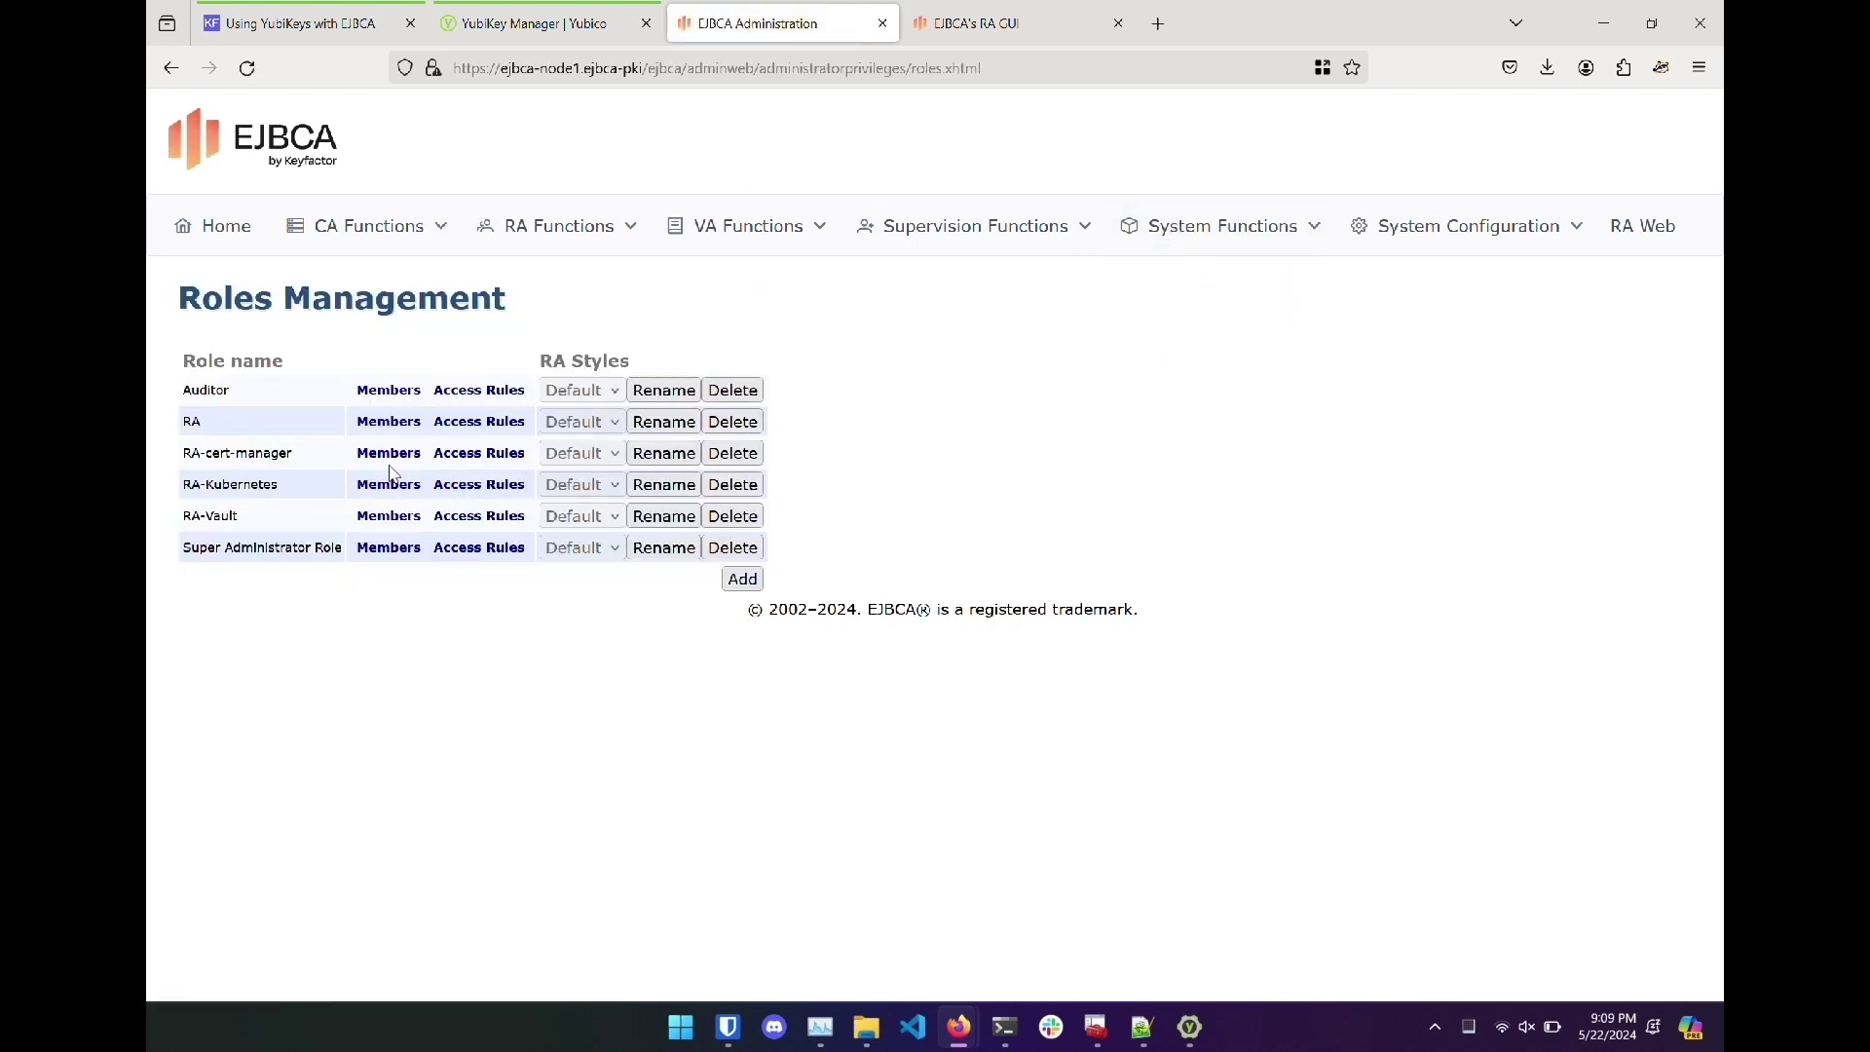
click(395, 549)
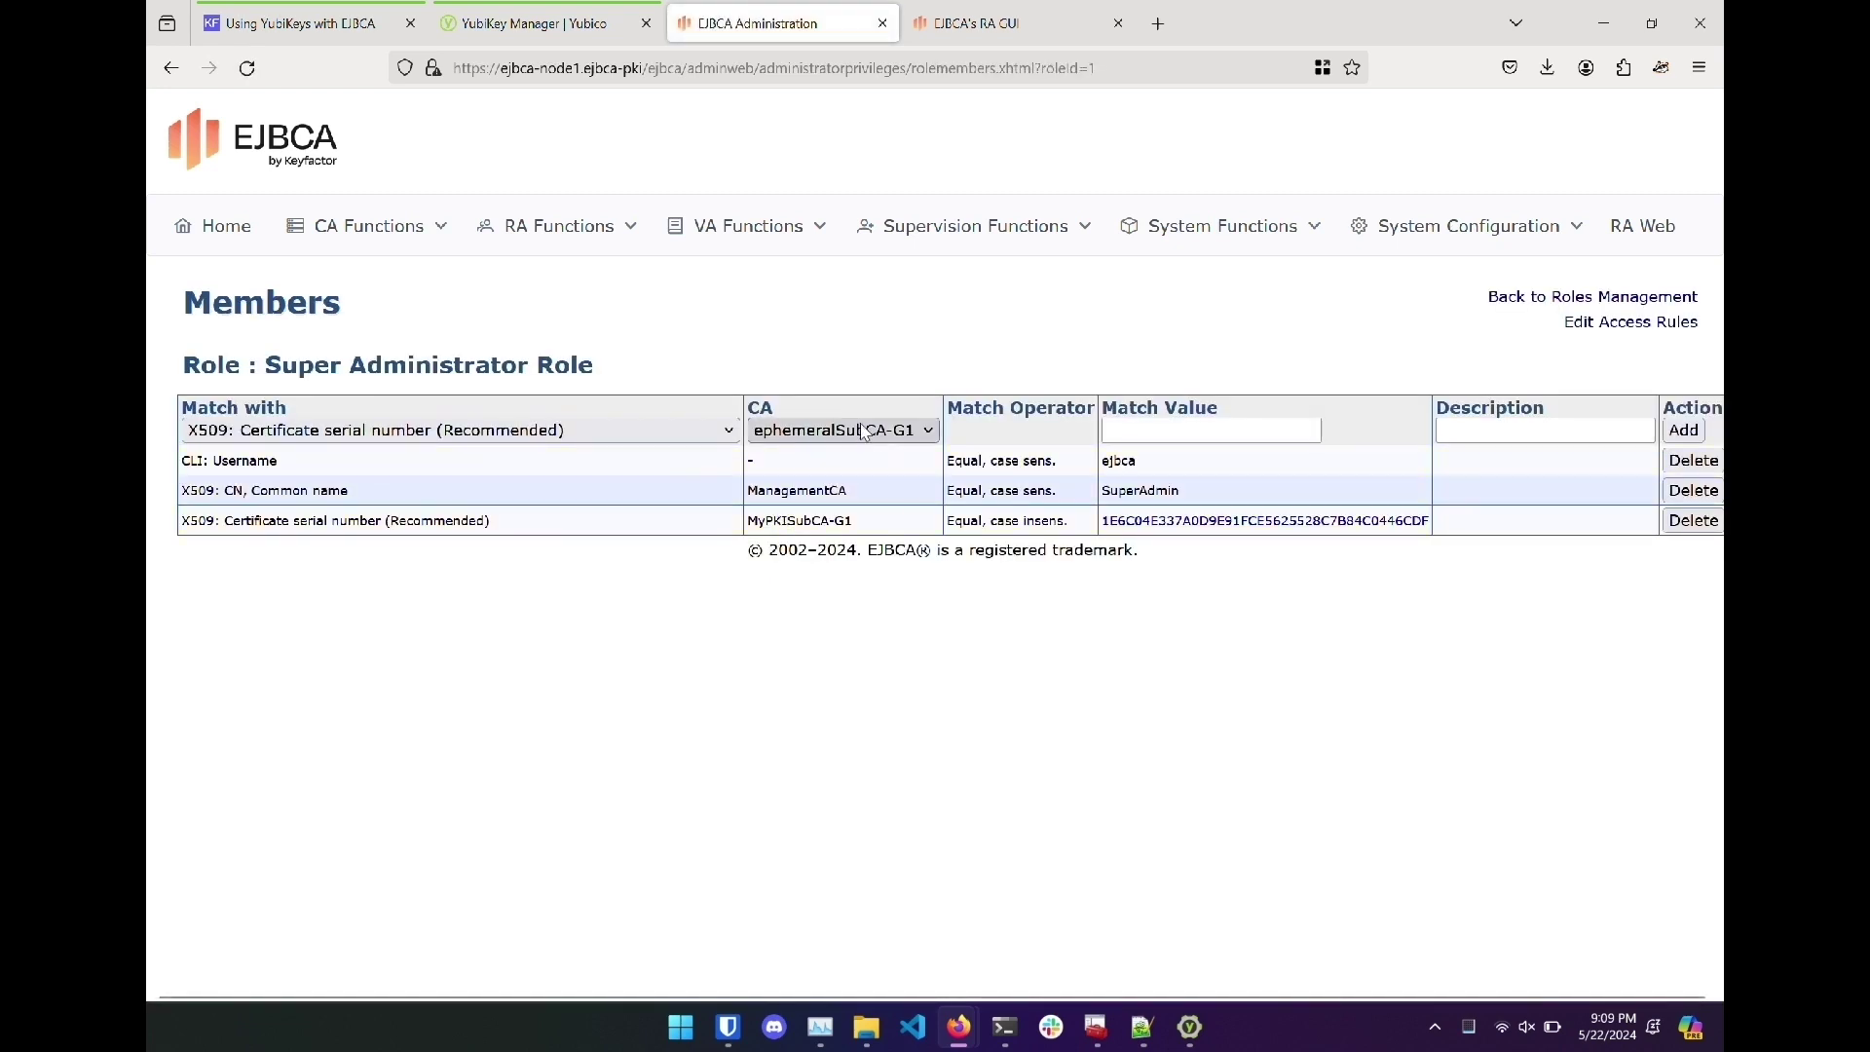
click(796, 435)
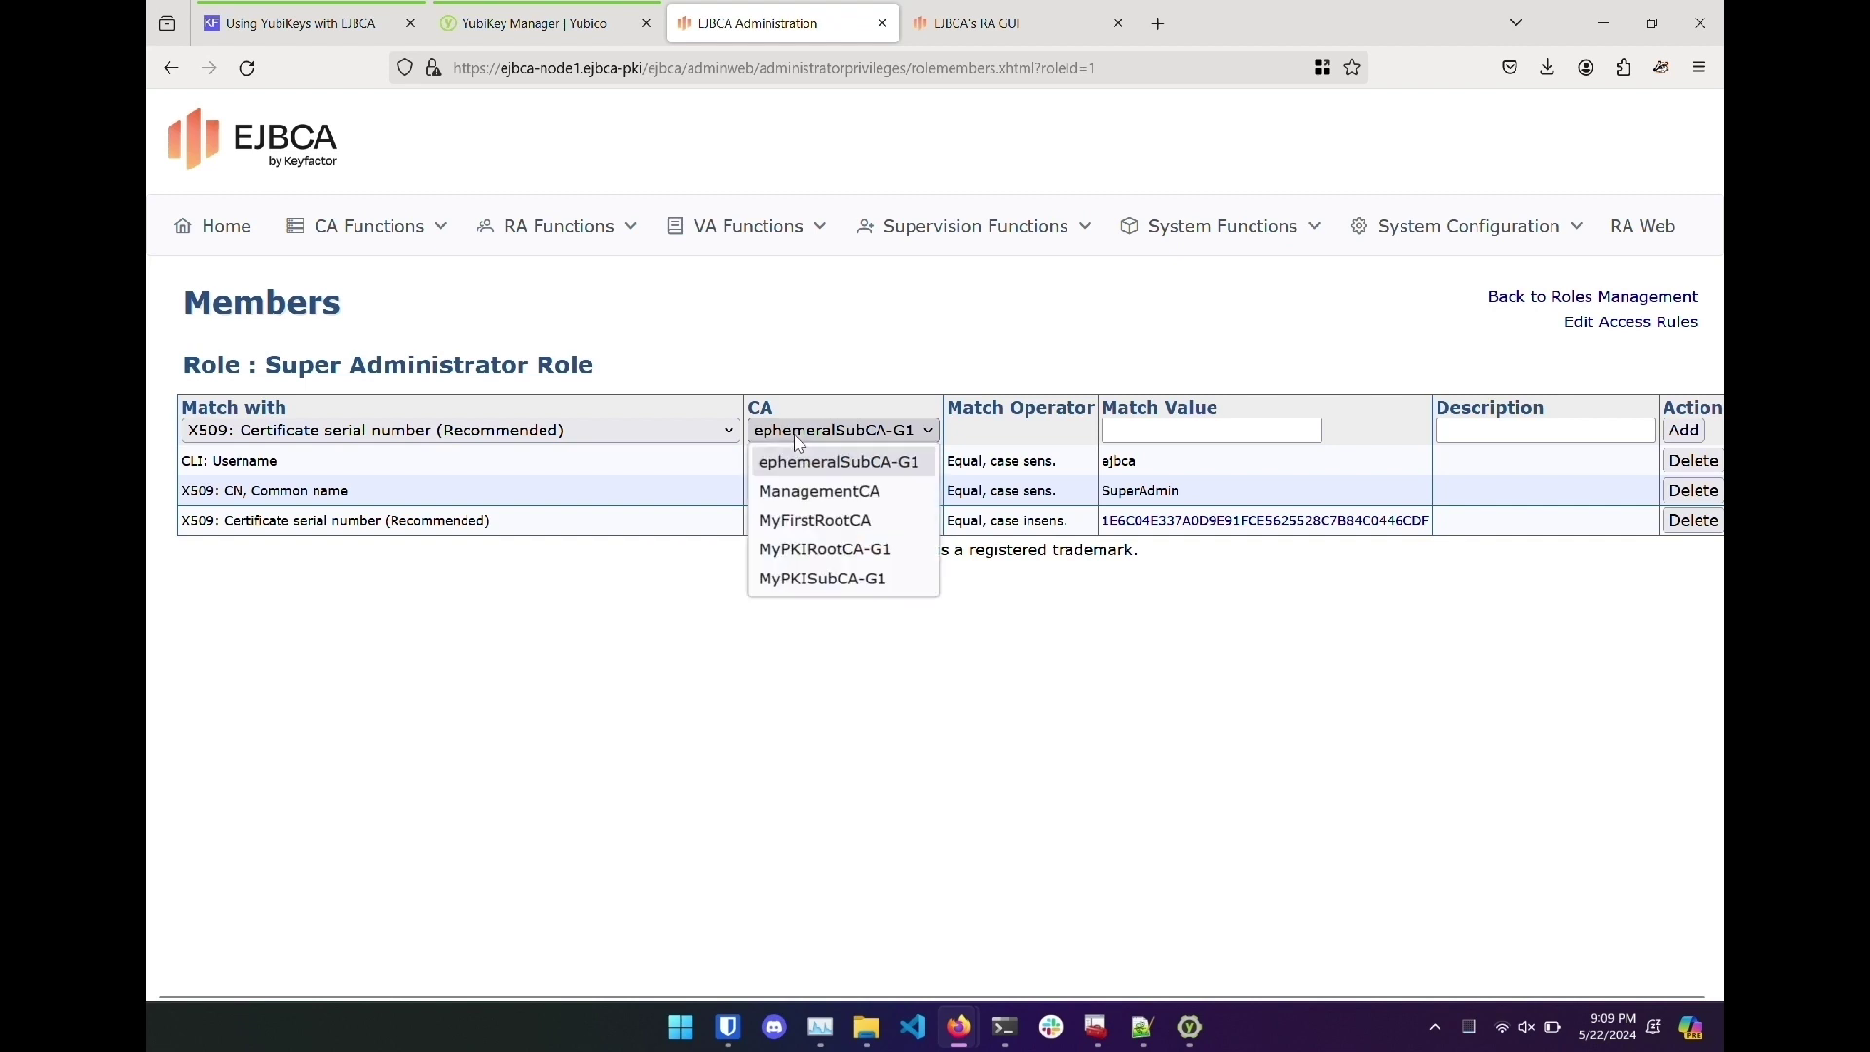
click(835, 492)
click(1127, 430)
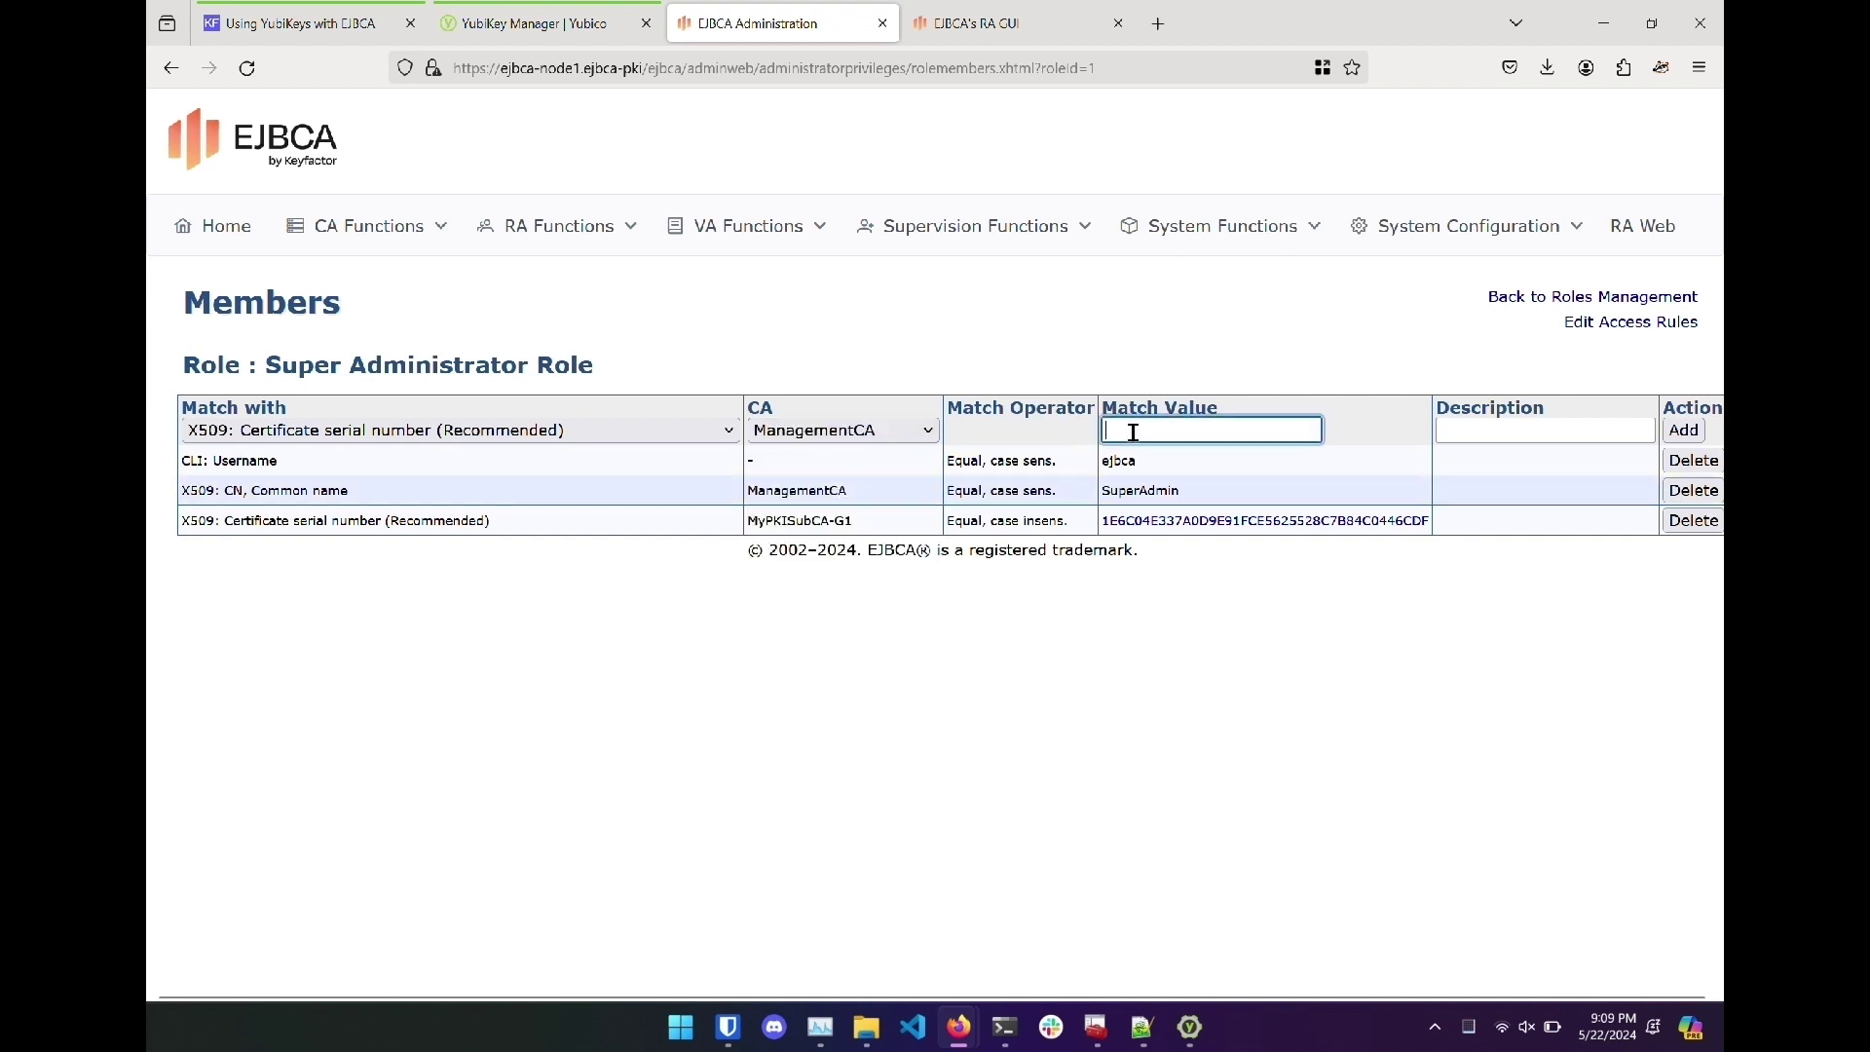
key(ctrl+v)
click(1467, 430)
text(jo)
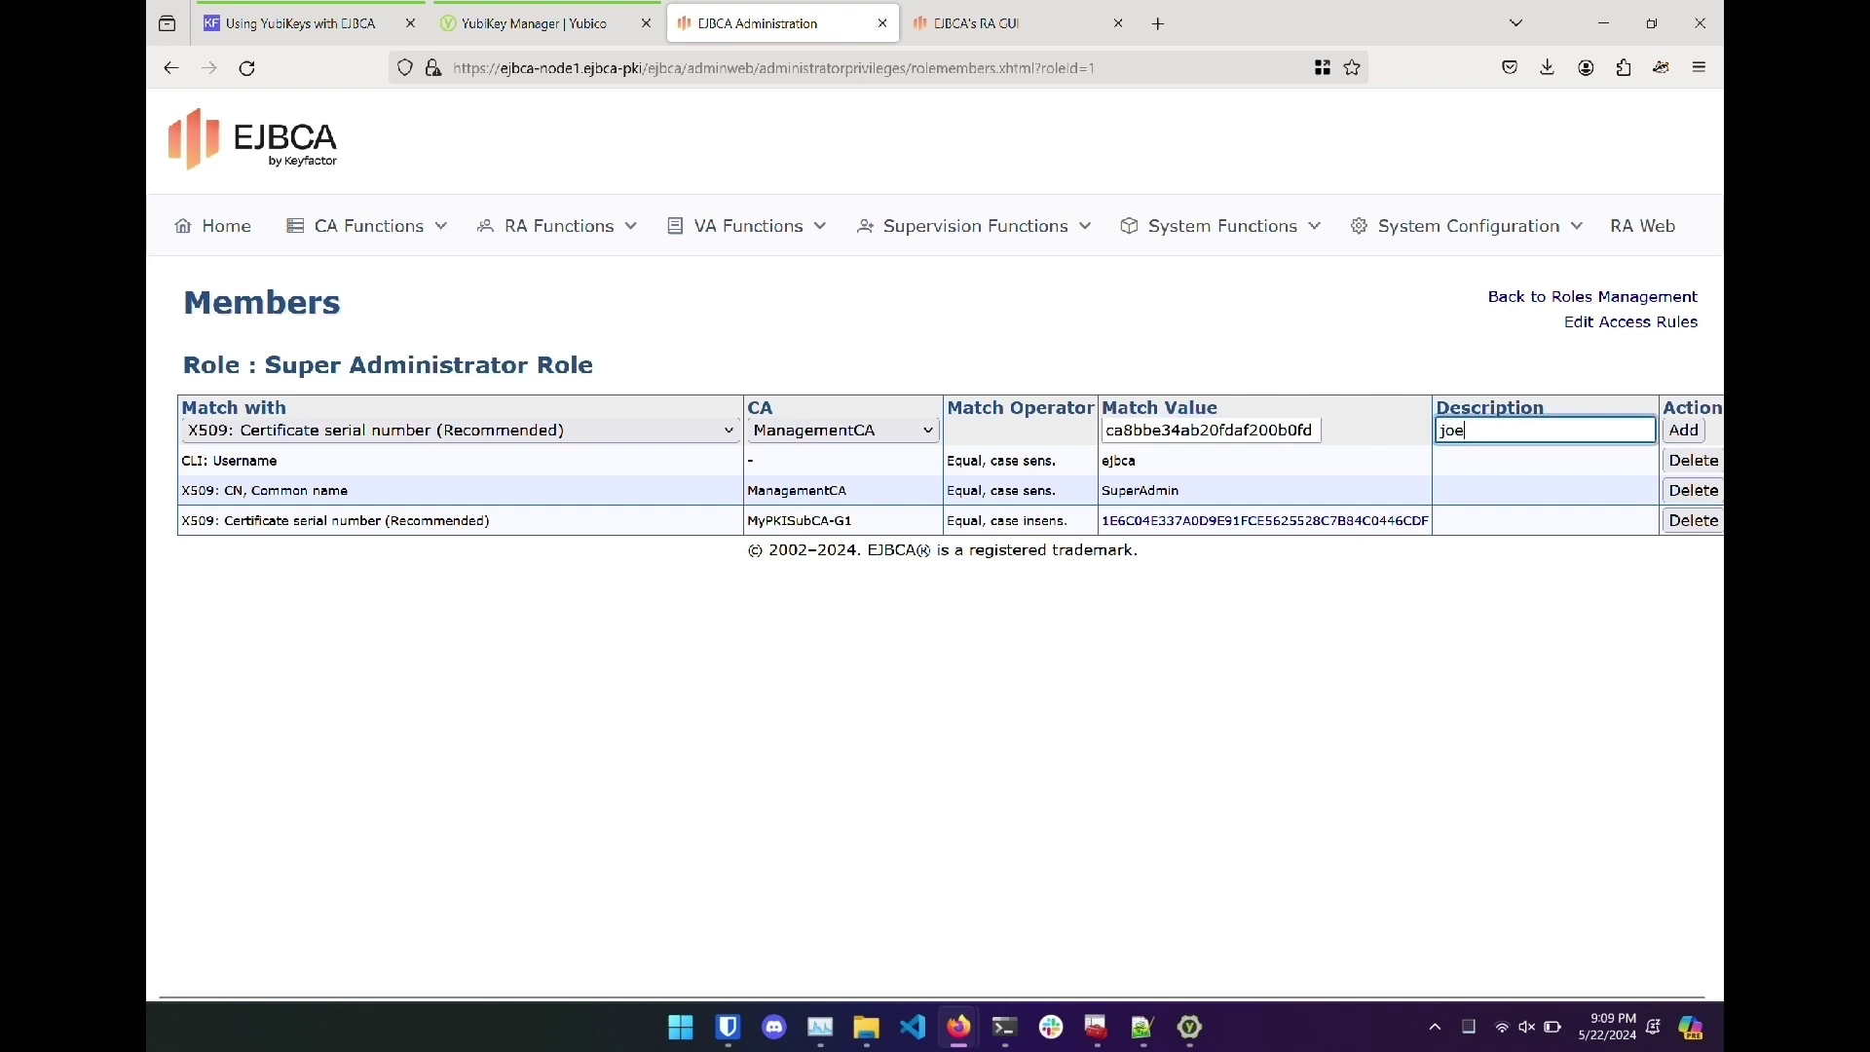
text(ey yubi)
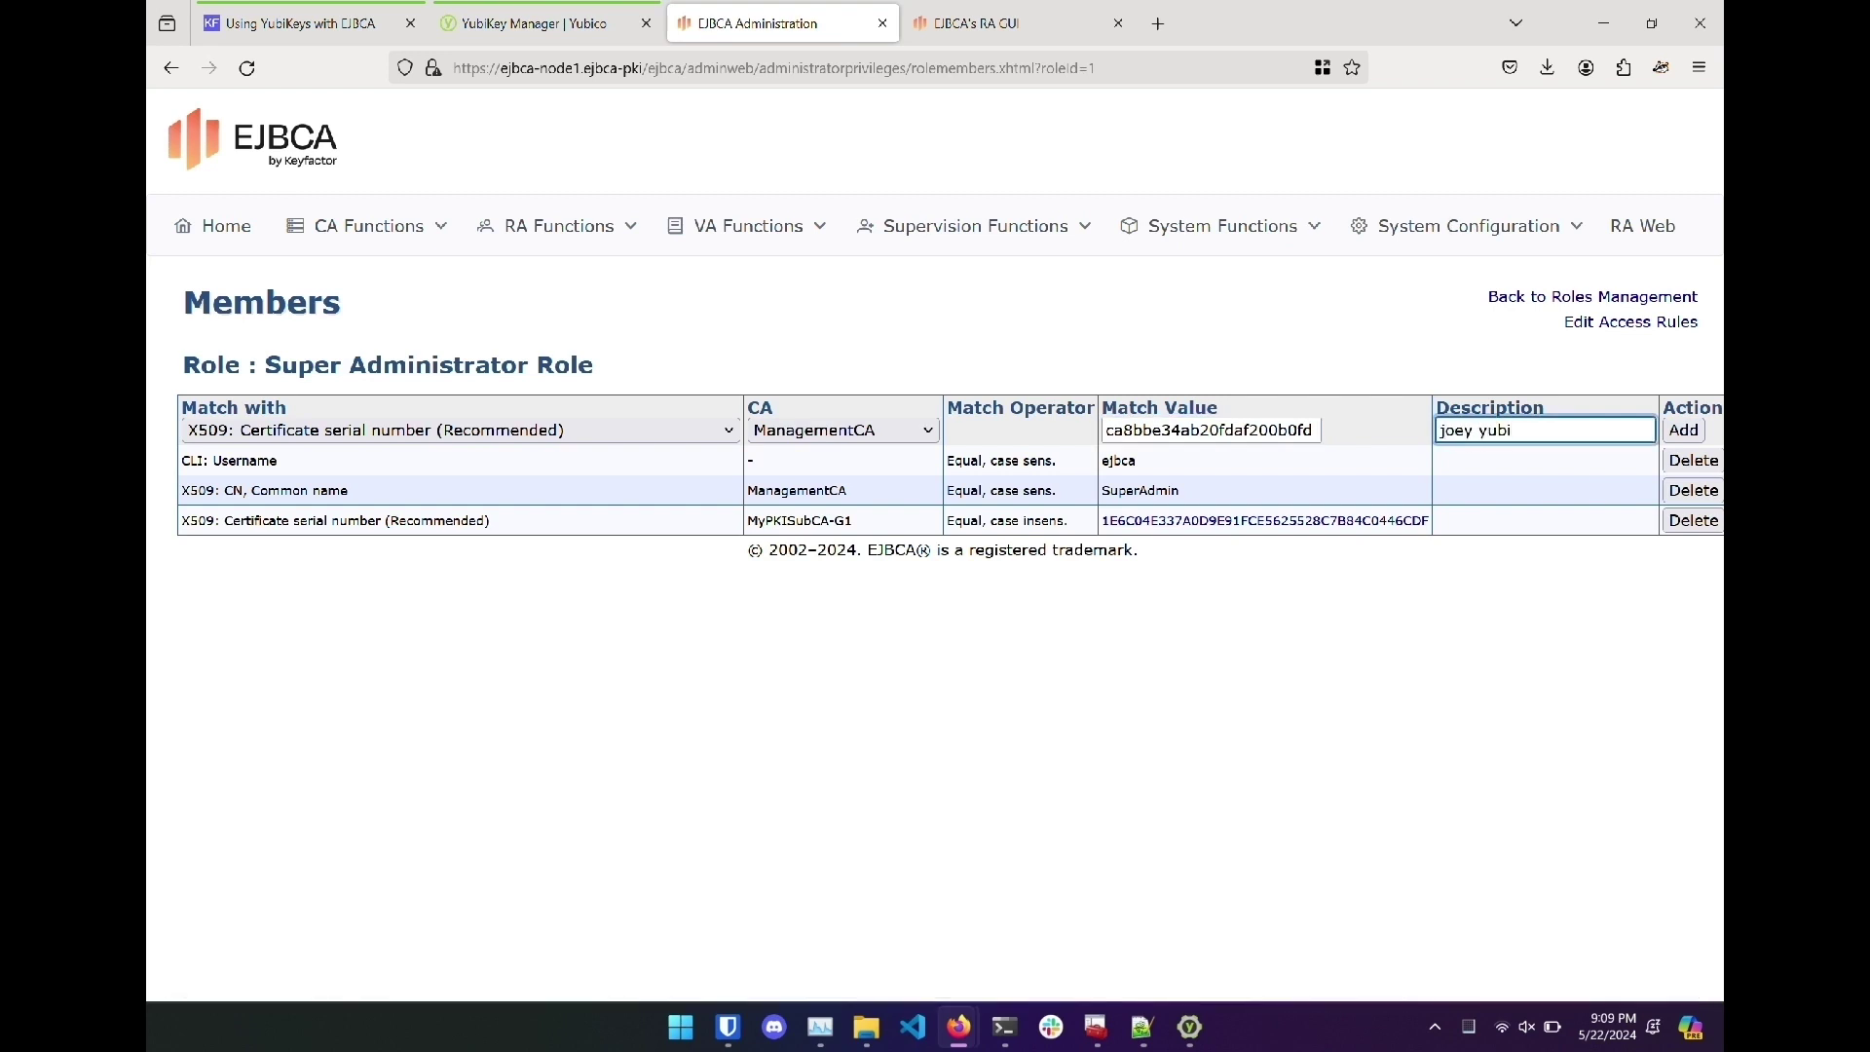
click(1684, 429)
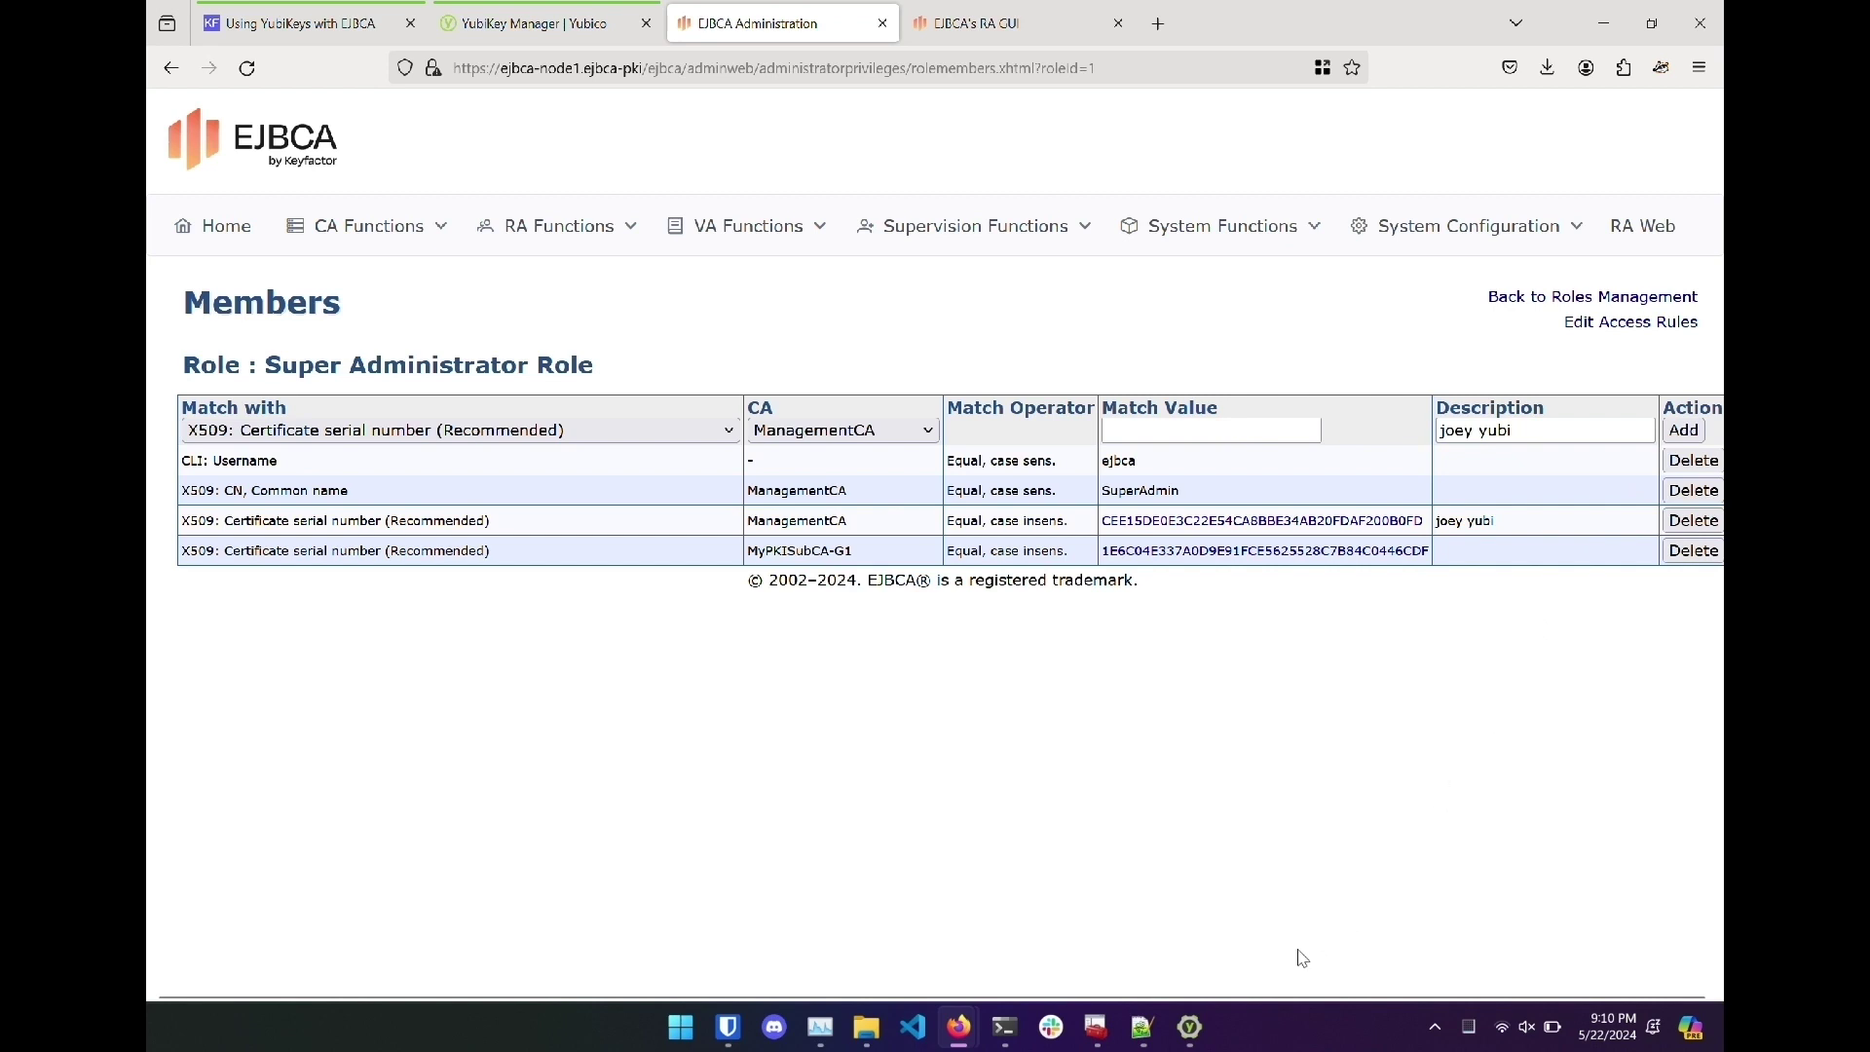
Import internaladminjoey.pem into Authentication slot 9a, authorizing with the saved management key.
click(1192, 1023)
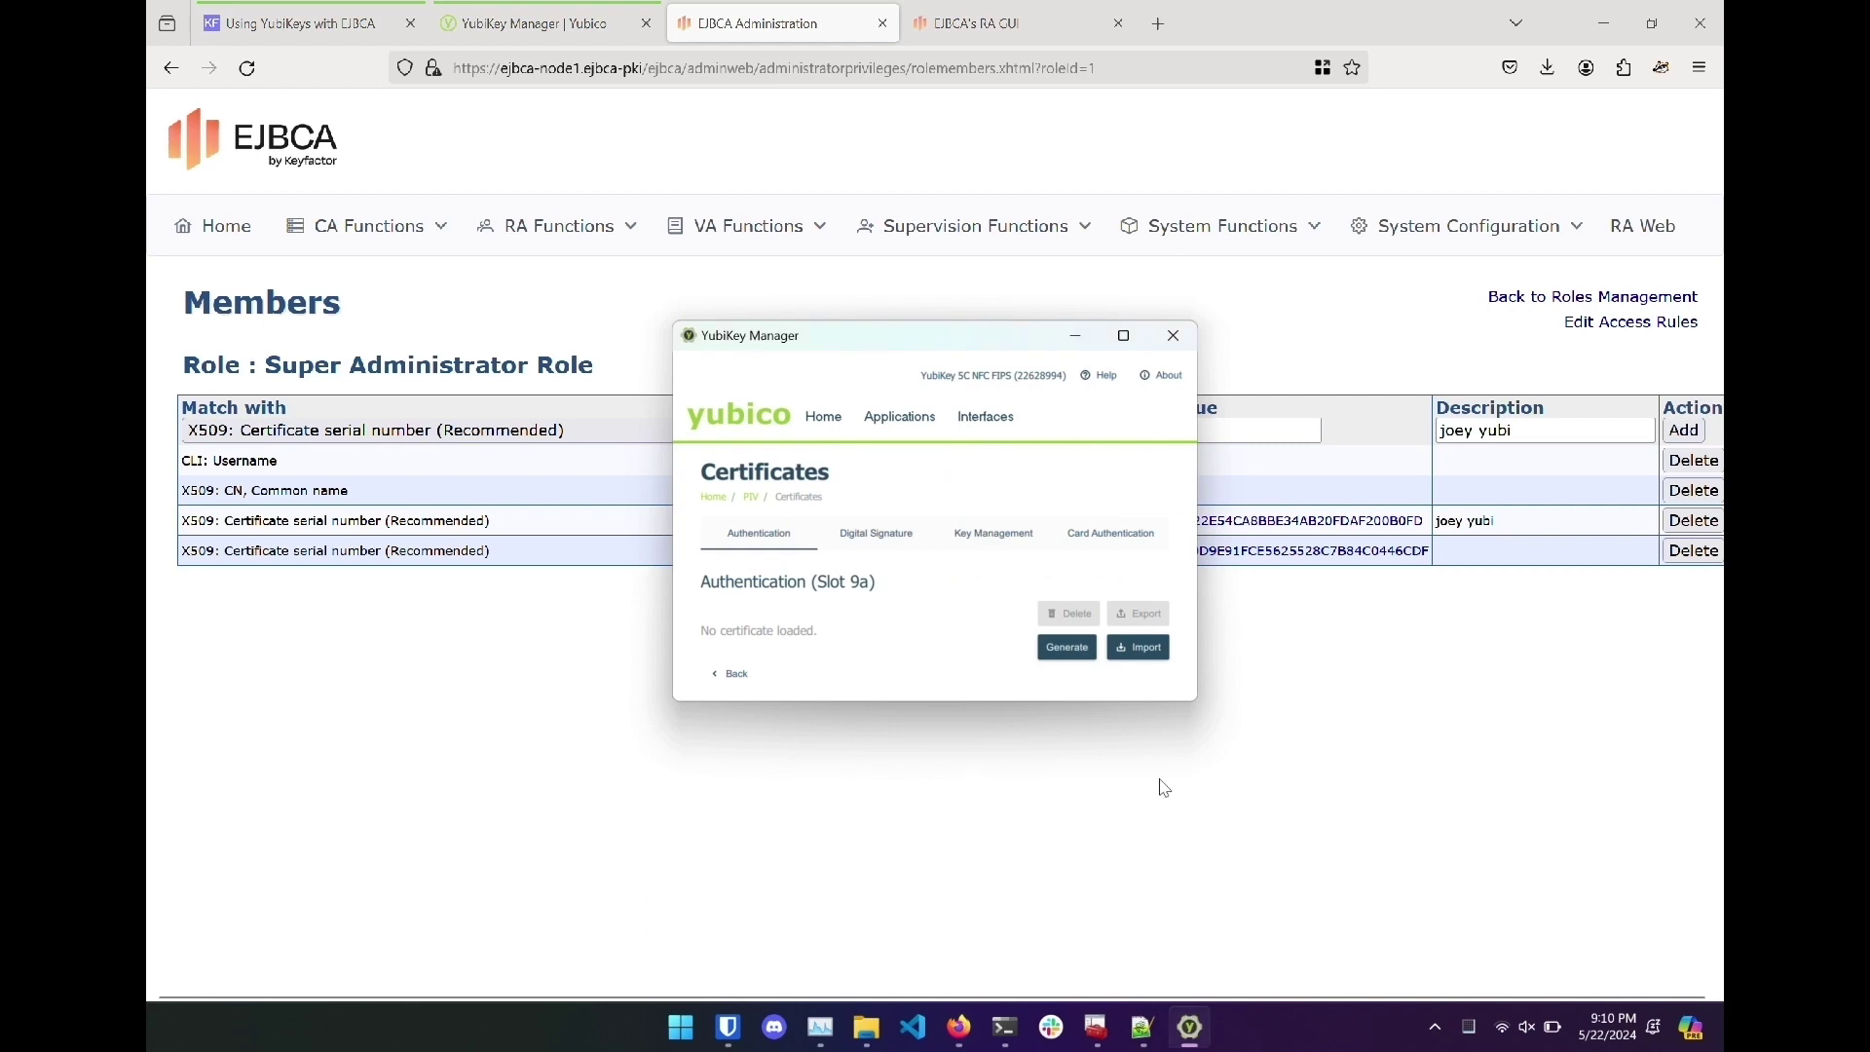
click(1138, 648)
double_click(933, 546)
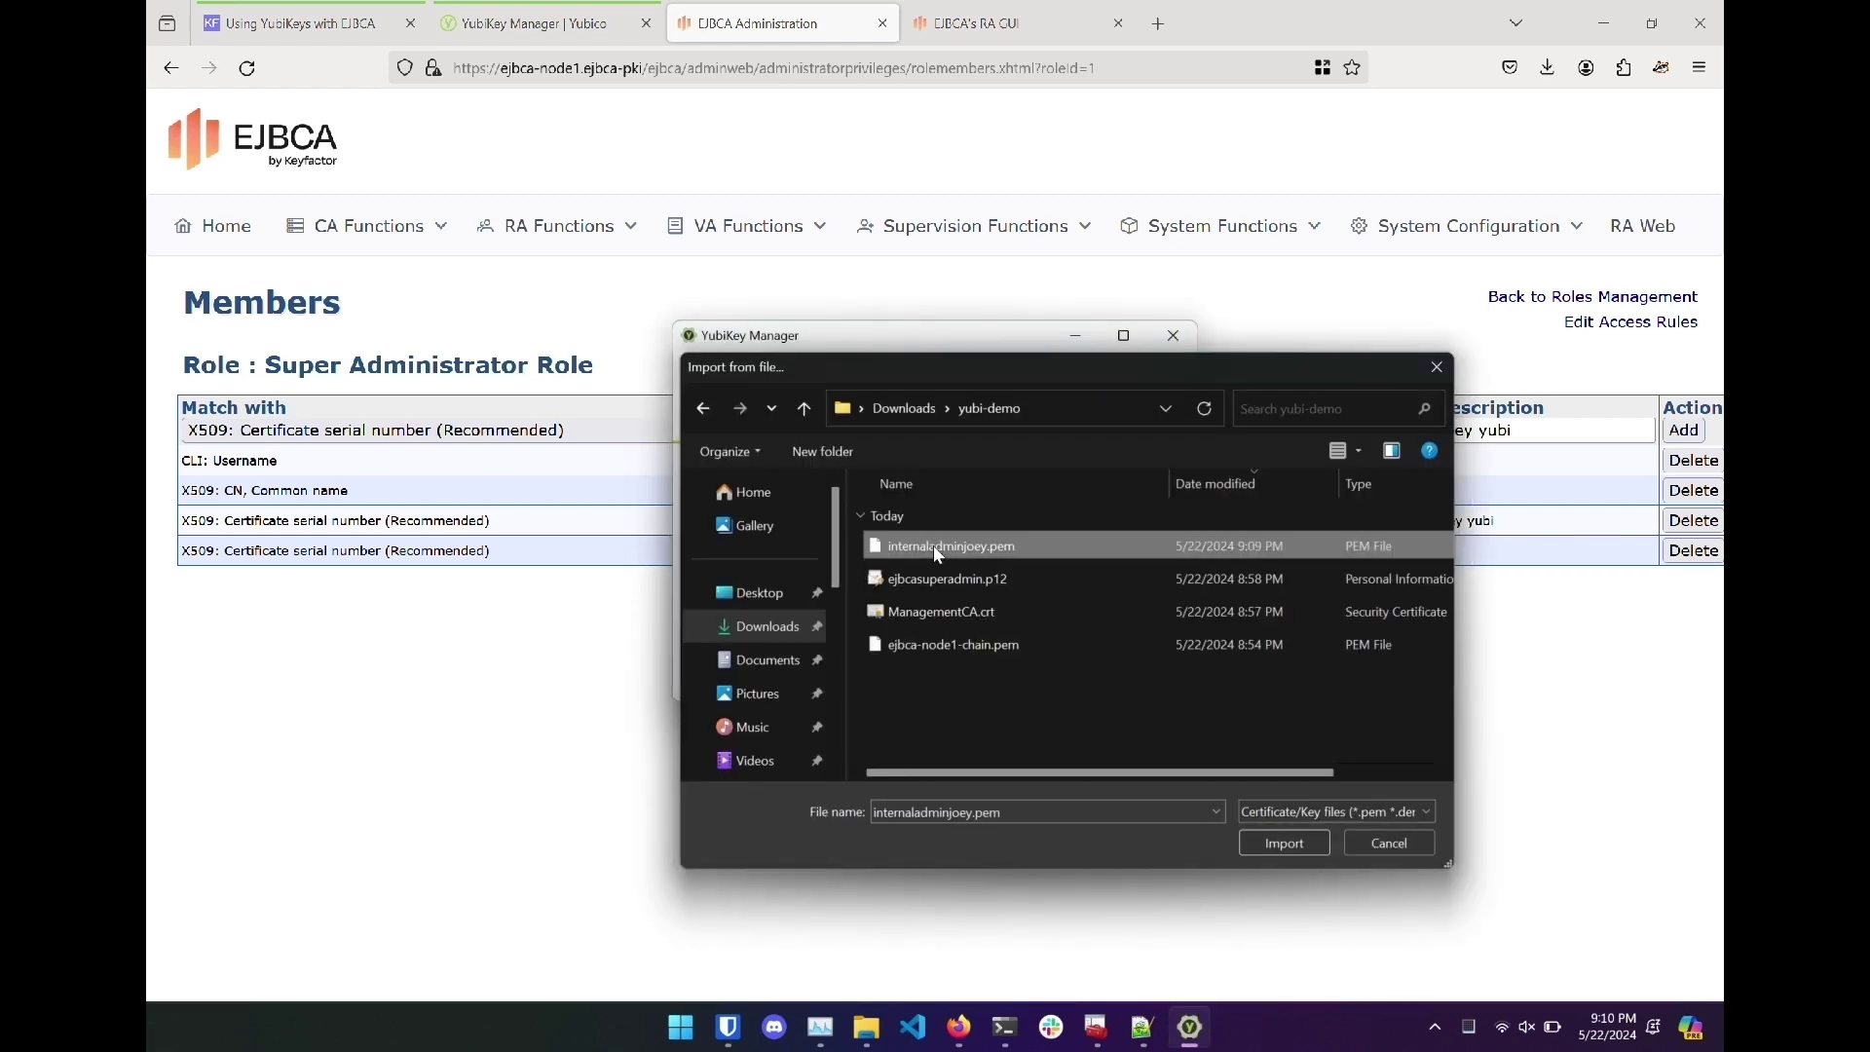
click(1142, 1028)
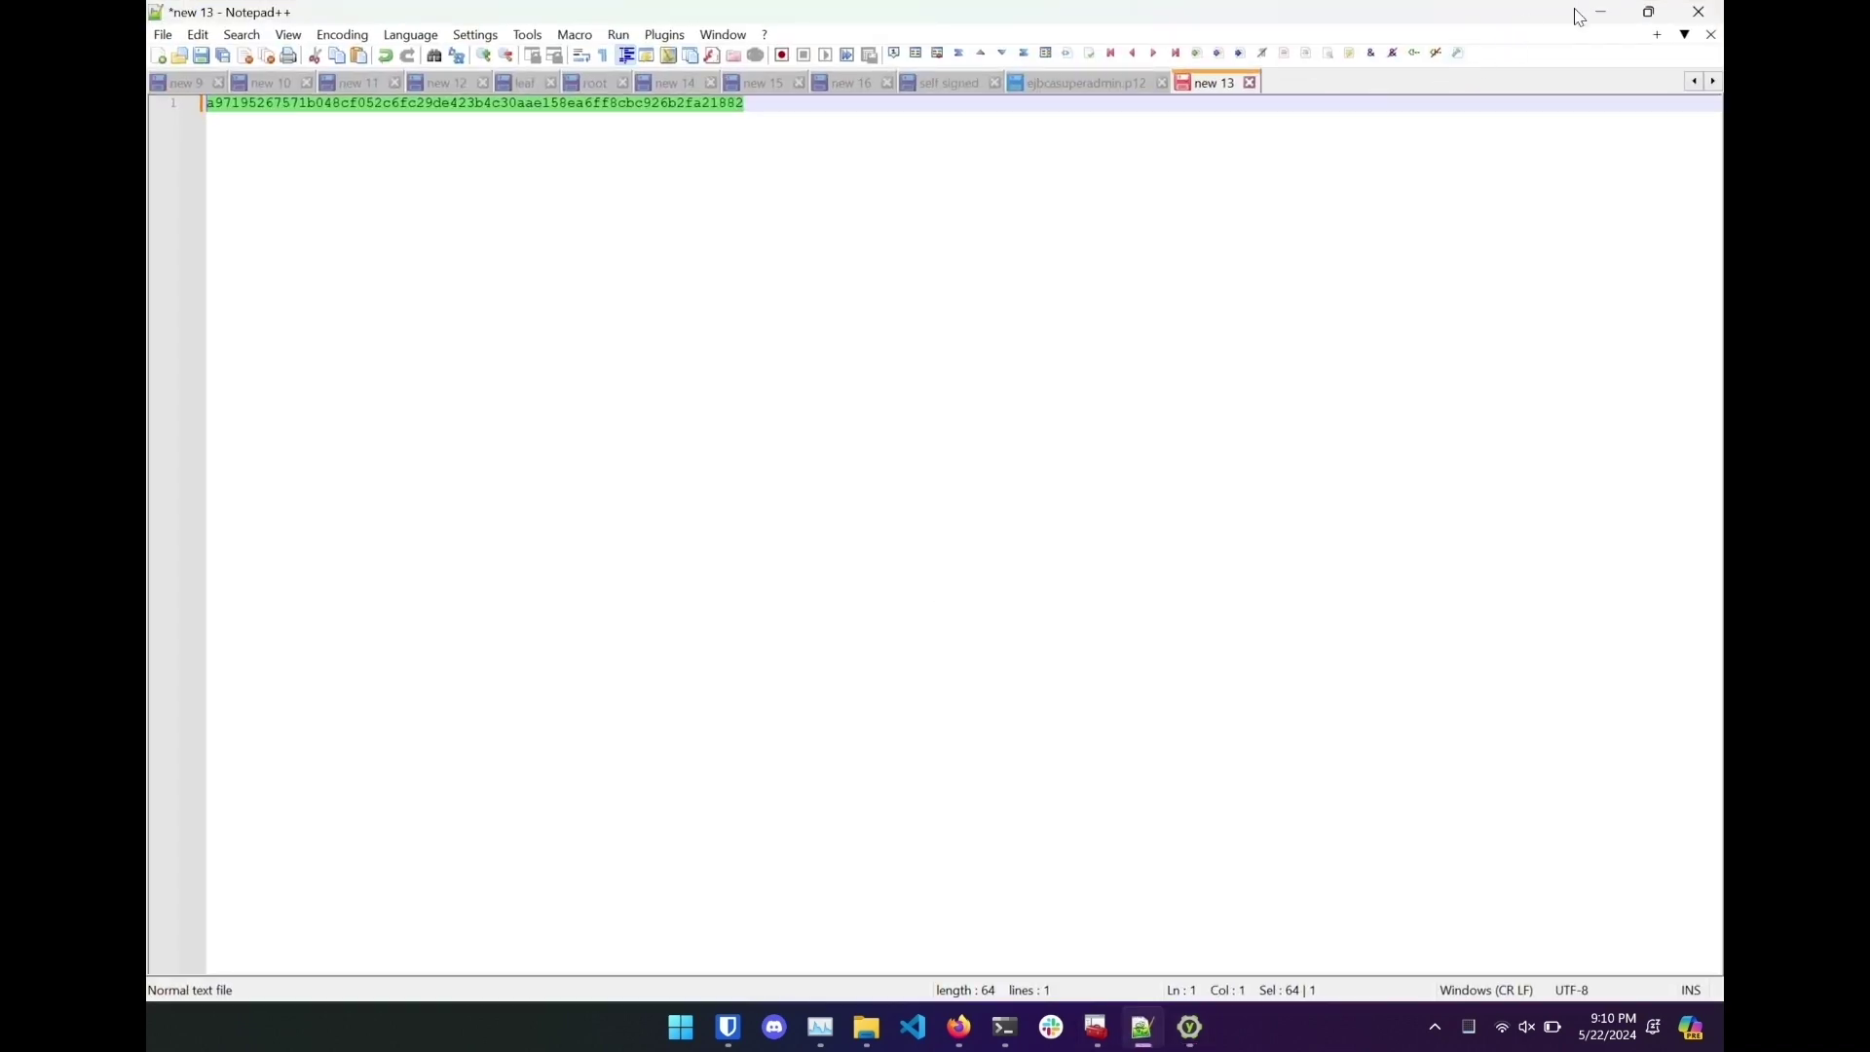
click(1600, 12)
key(ctrl+v)
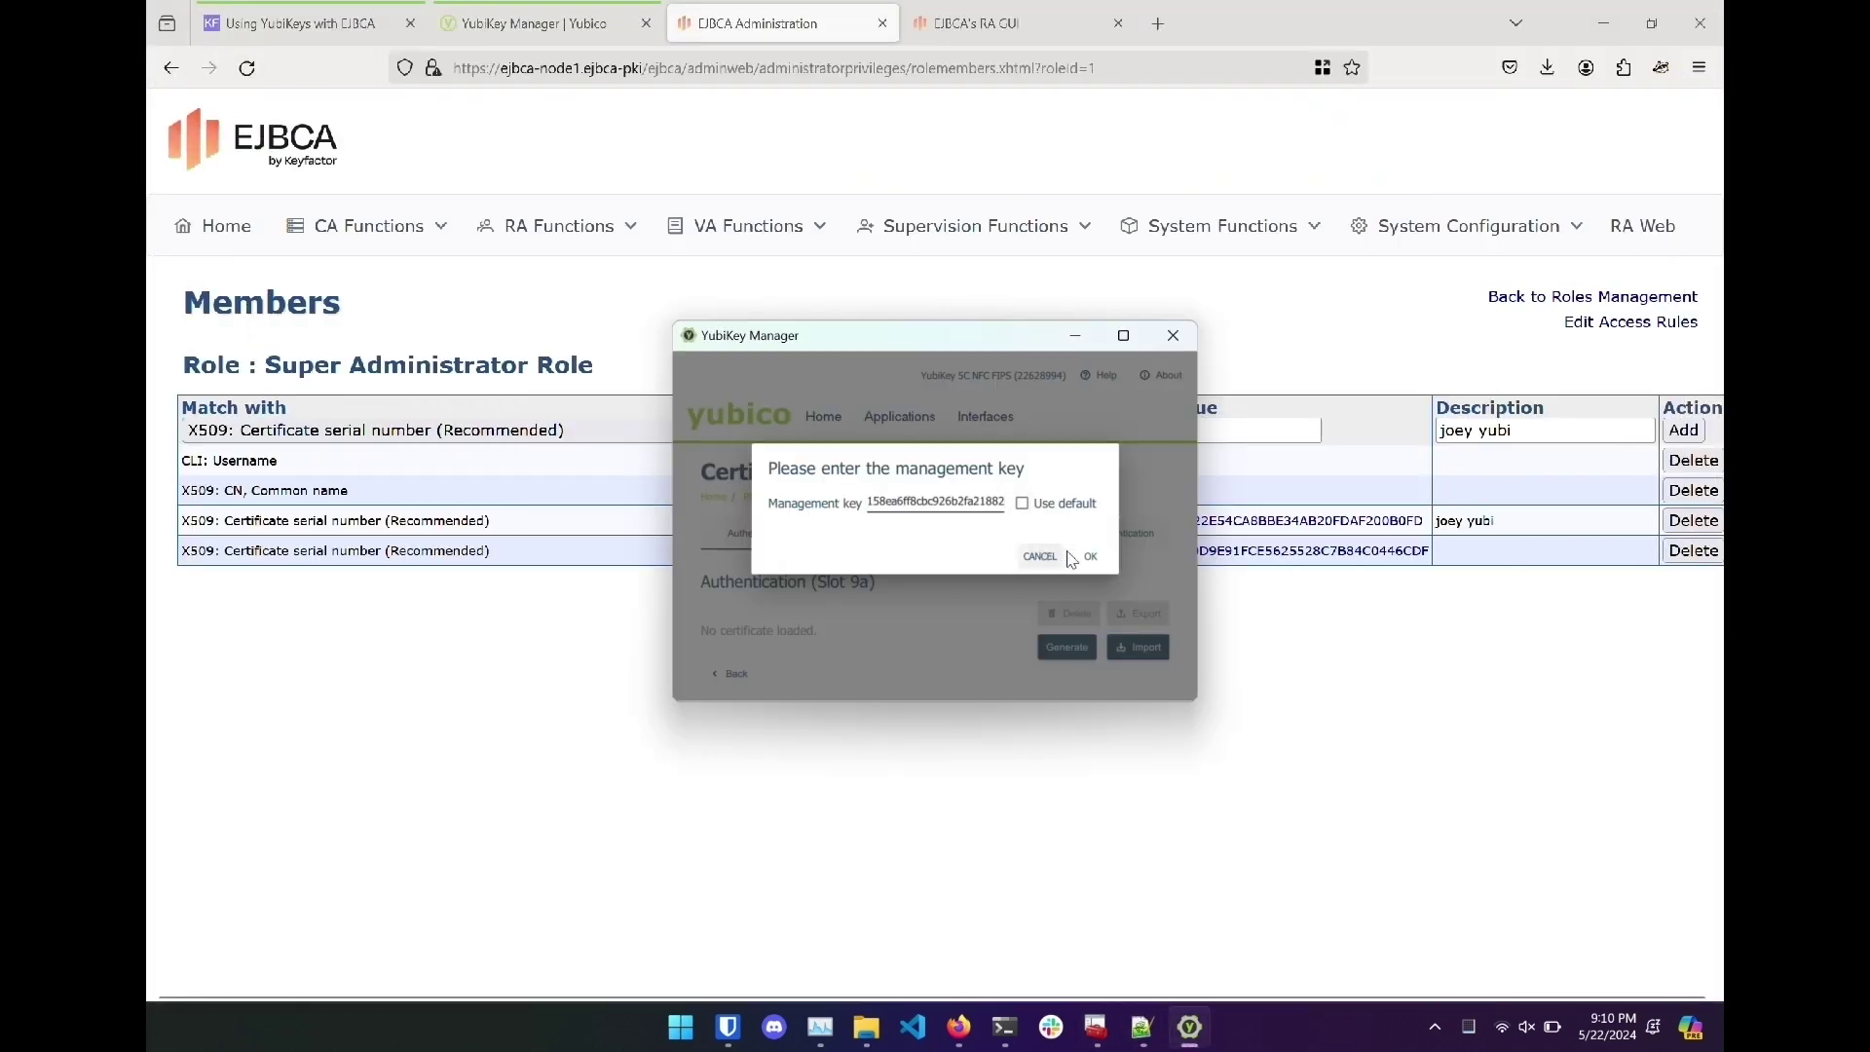
click(1088, 556)
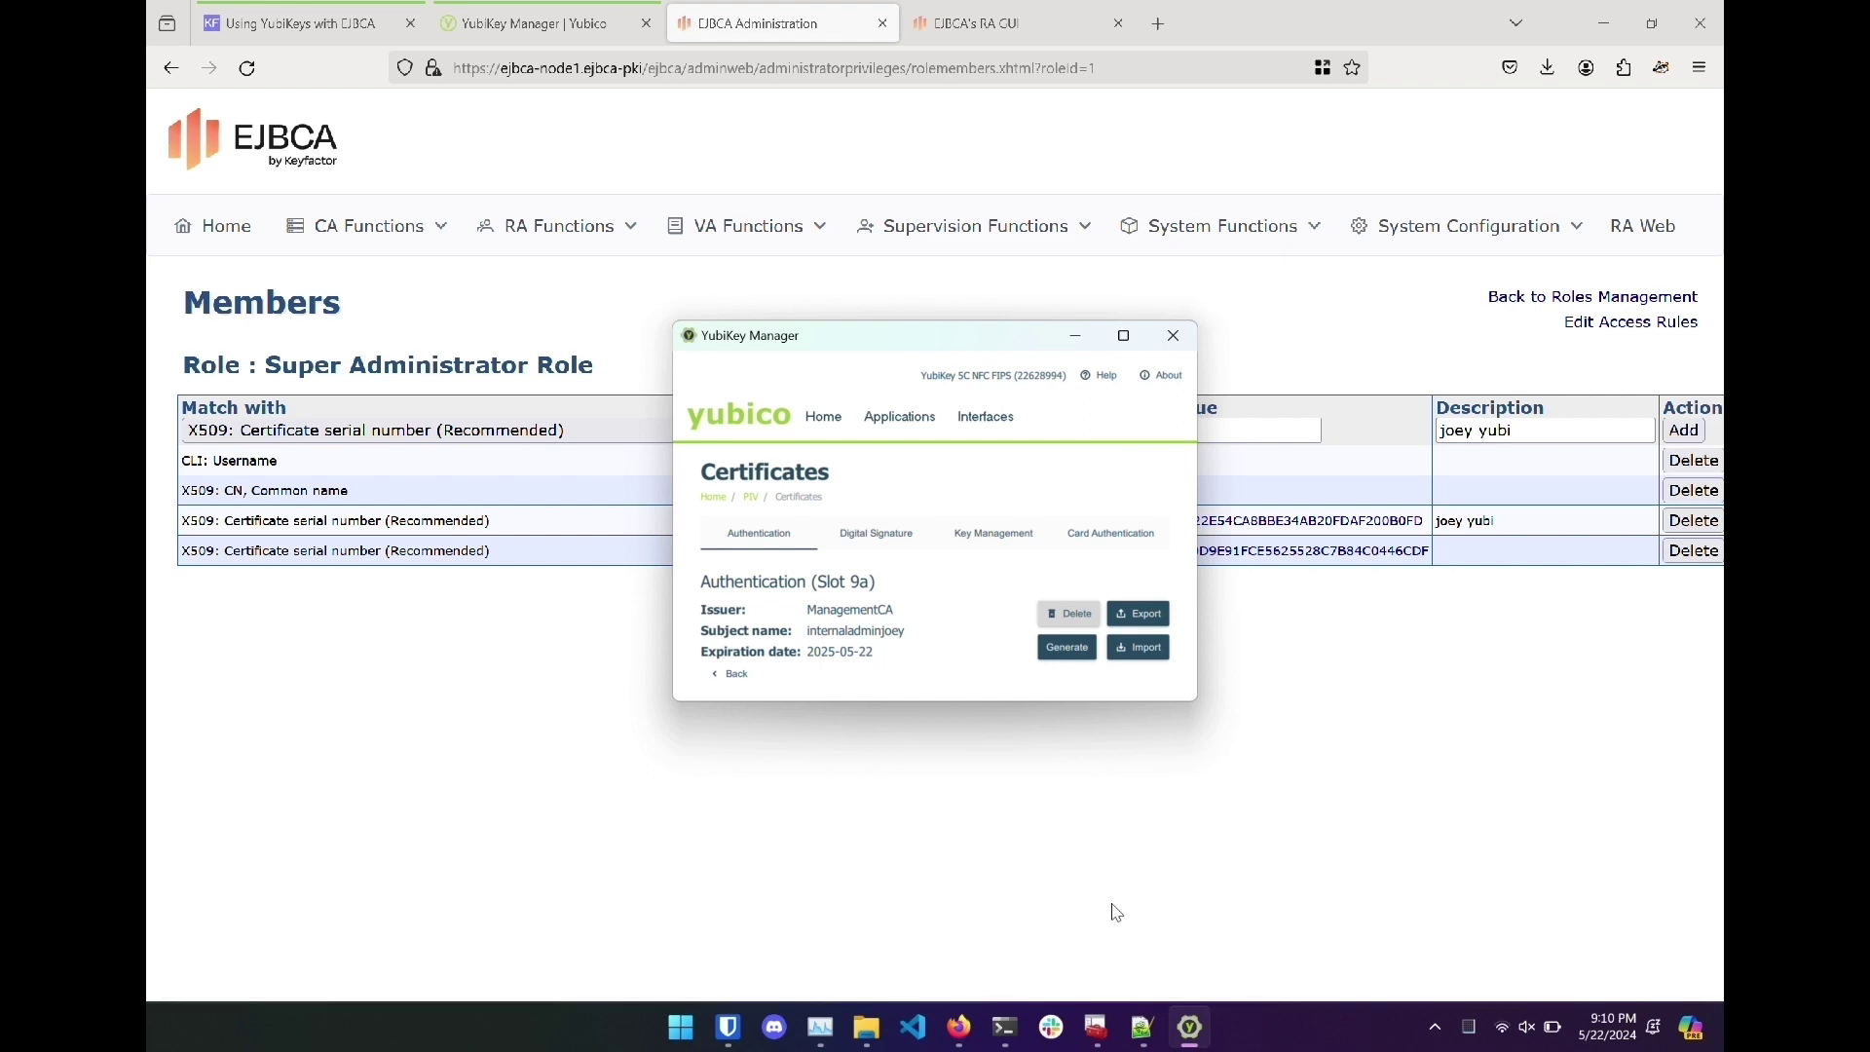
click(1118, 912)
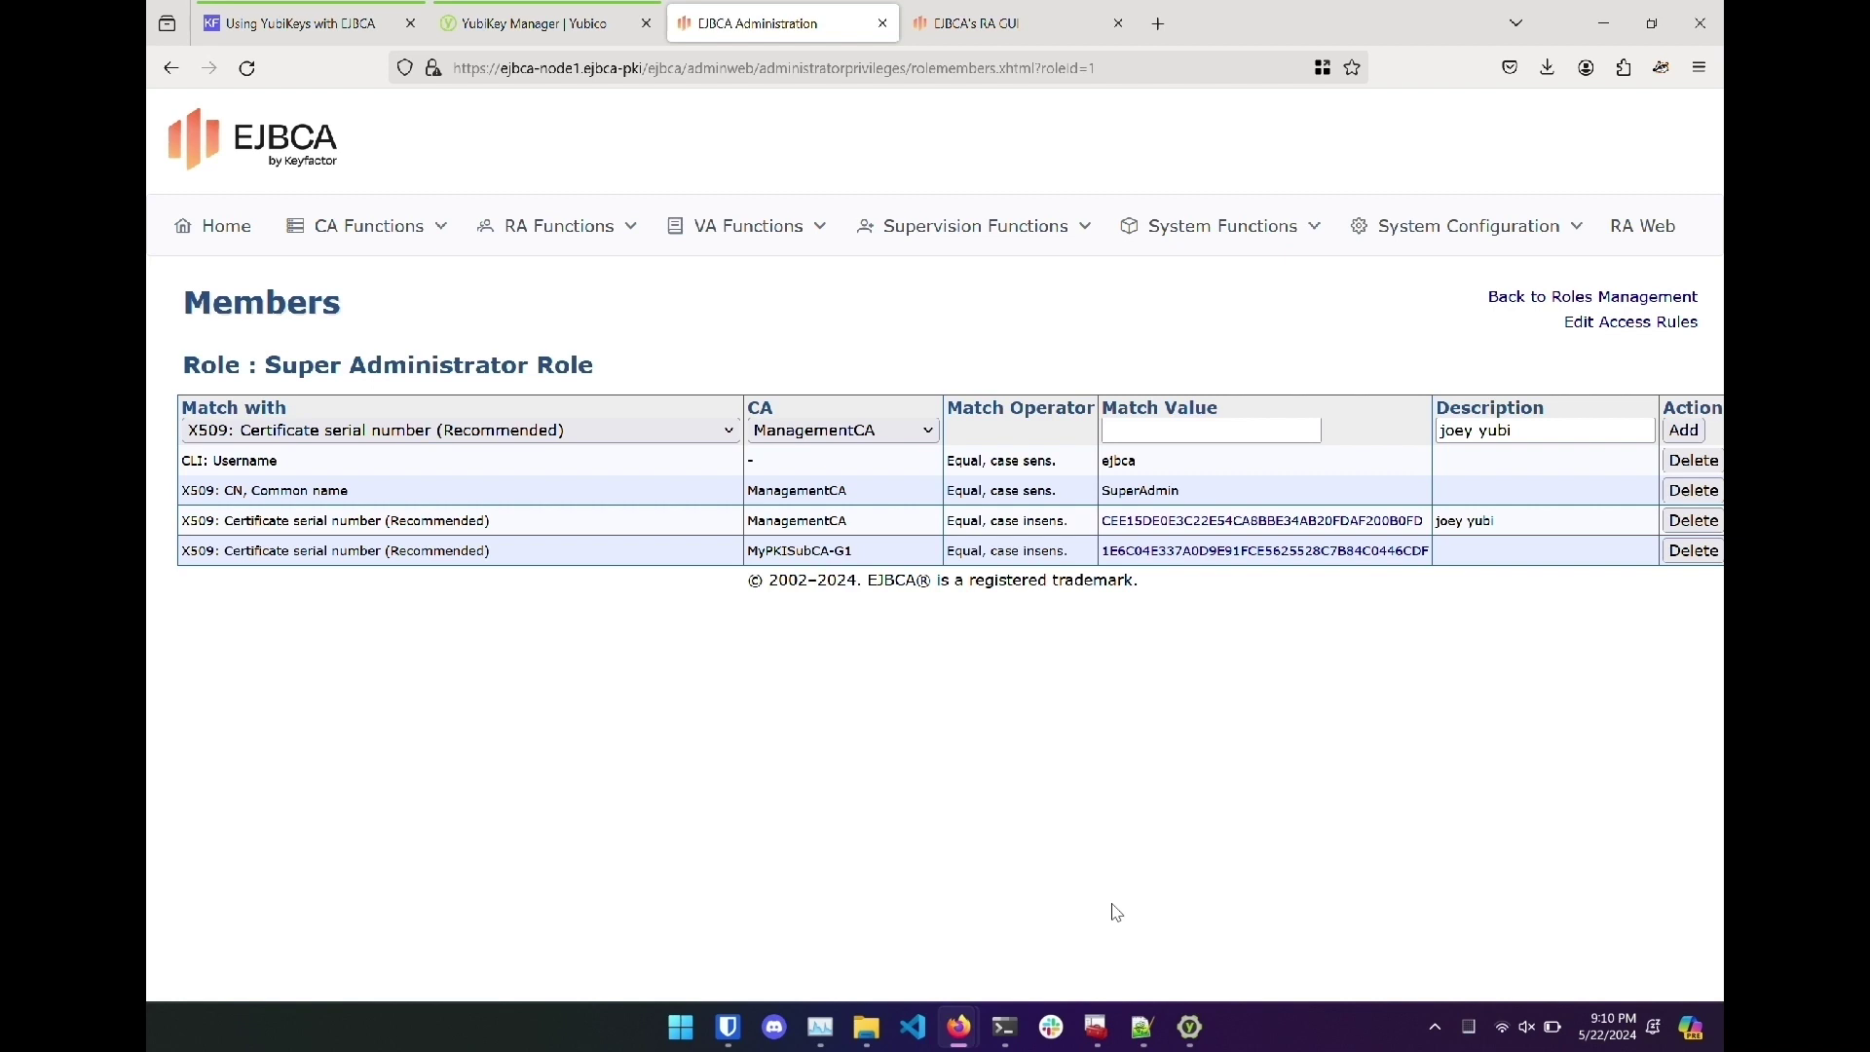
Open ejbca-node1.ejbca-pki/ejbca/adminweb/ privately, signing in with the internaladminjoey certificate and smart card PIN.
key(ctrl+shift+p)
text(ejbca-node1.ejbca-pki/ejbca/adminweb/)
key(Return)
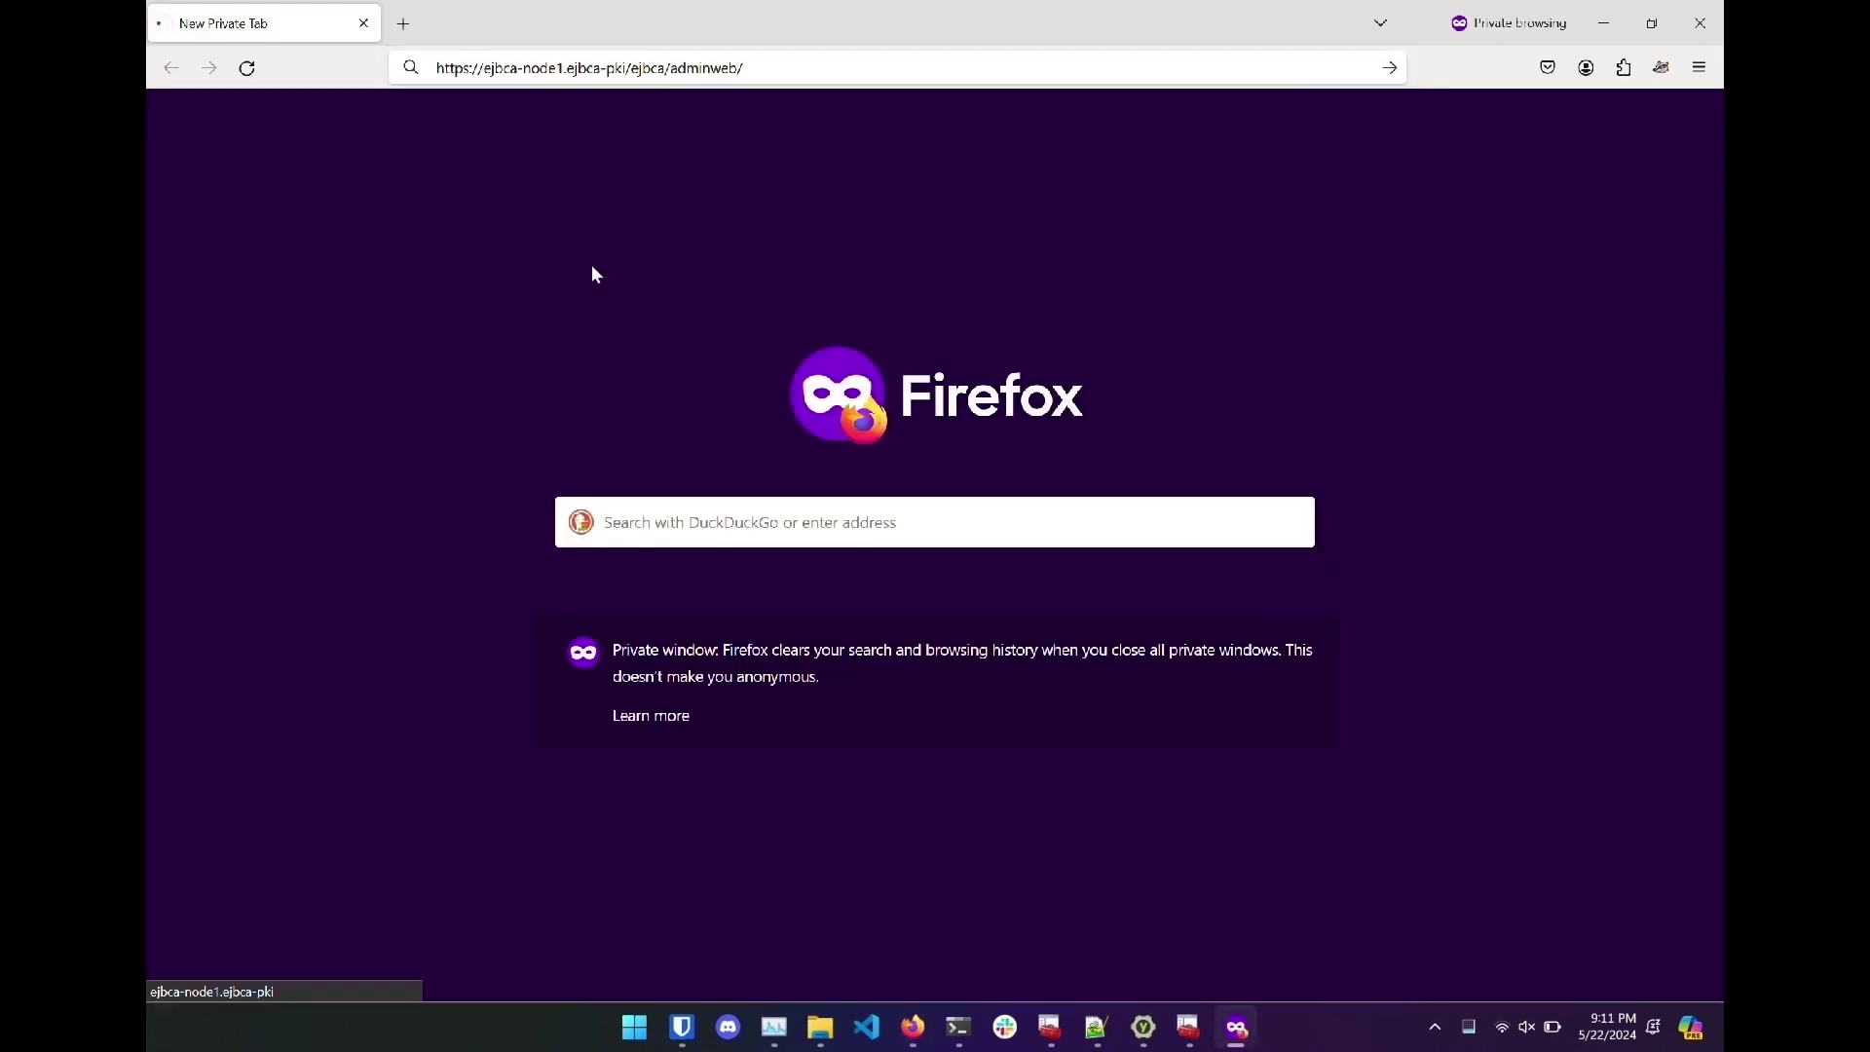
click(815, 136)
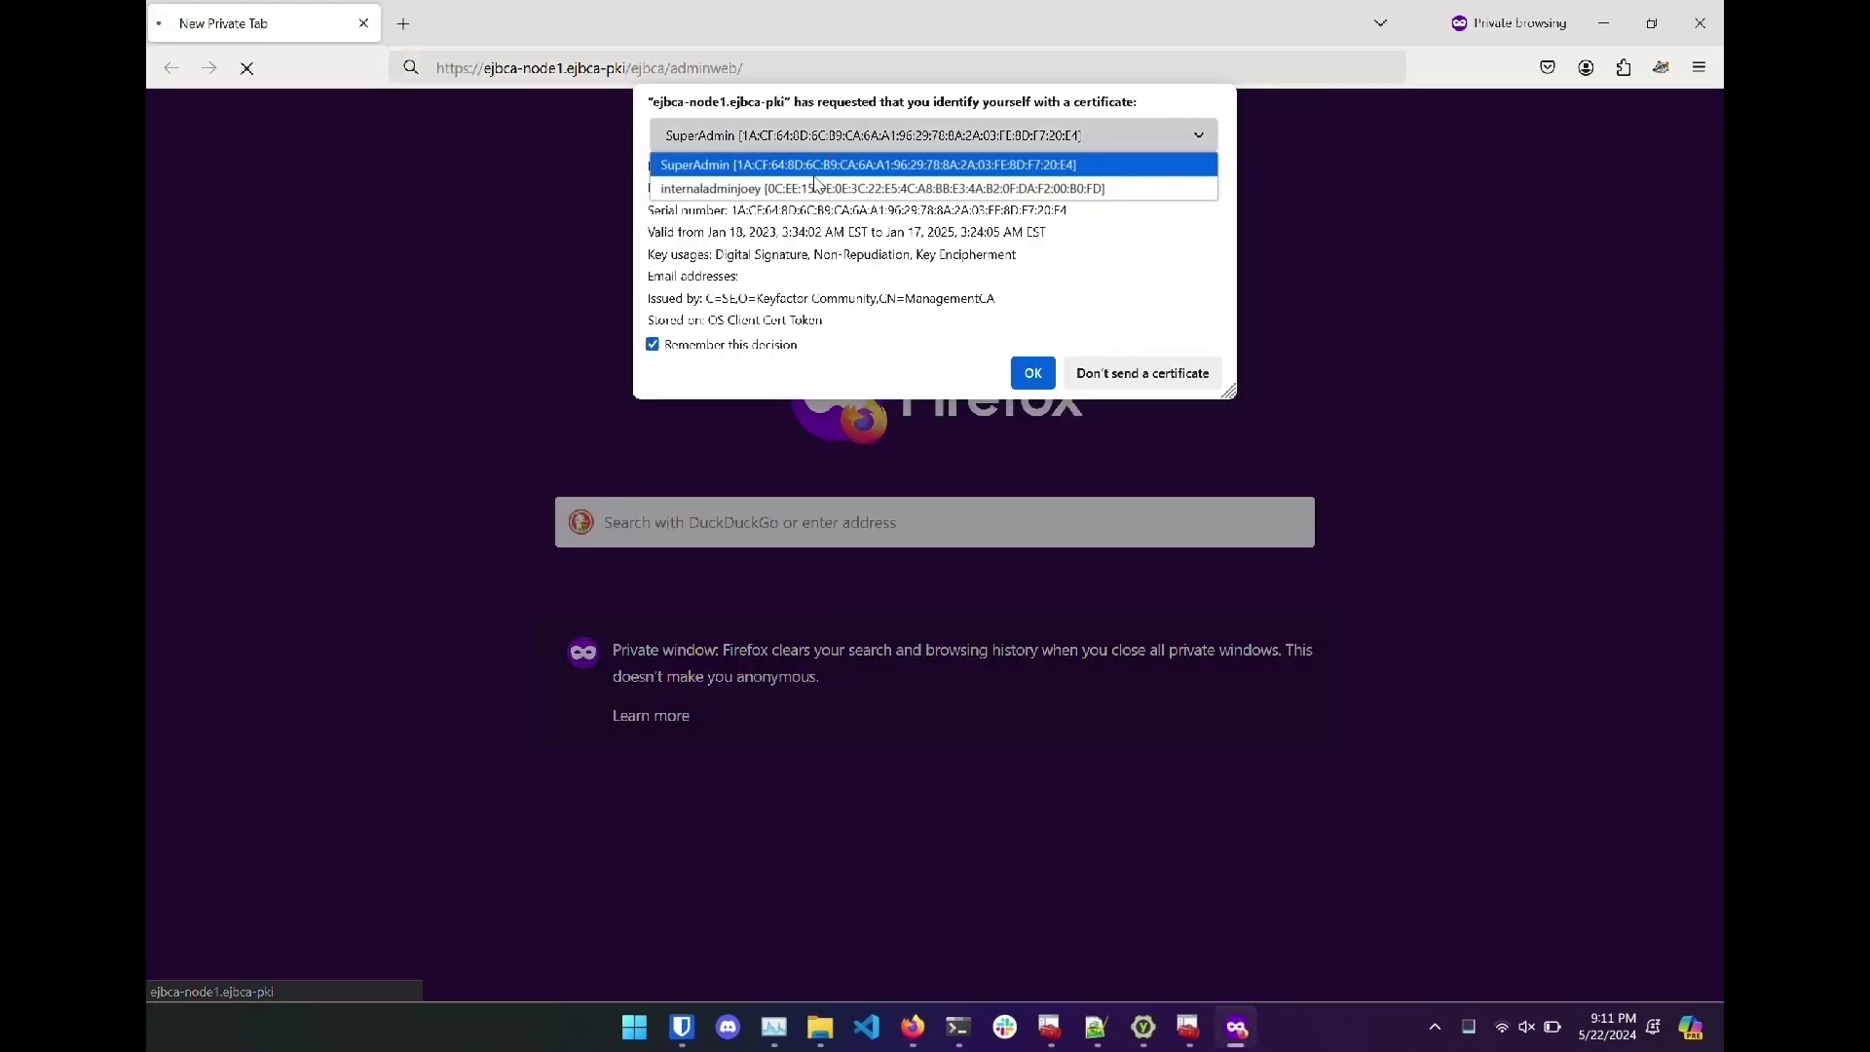
click(816, 184)
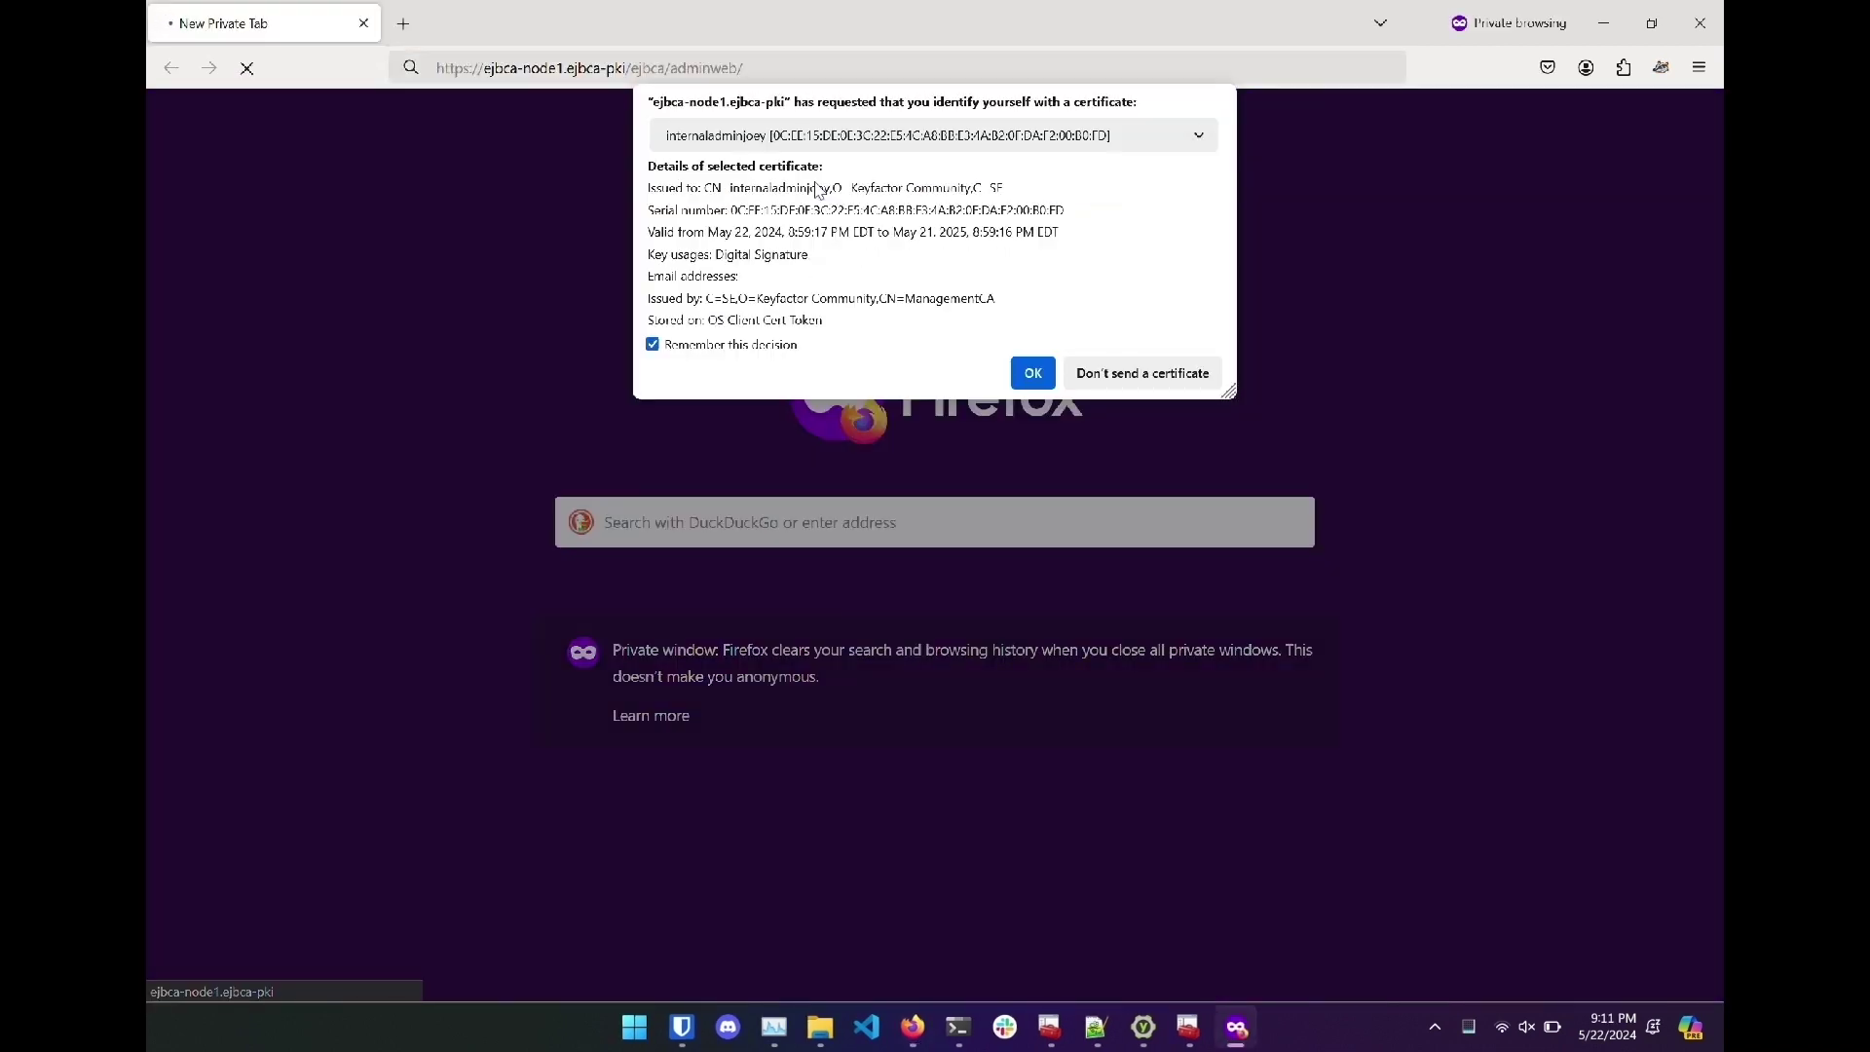
click(1036, 376)
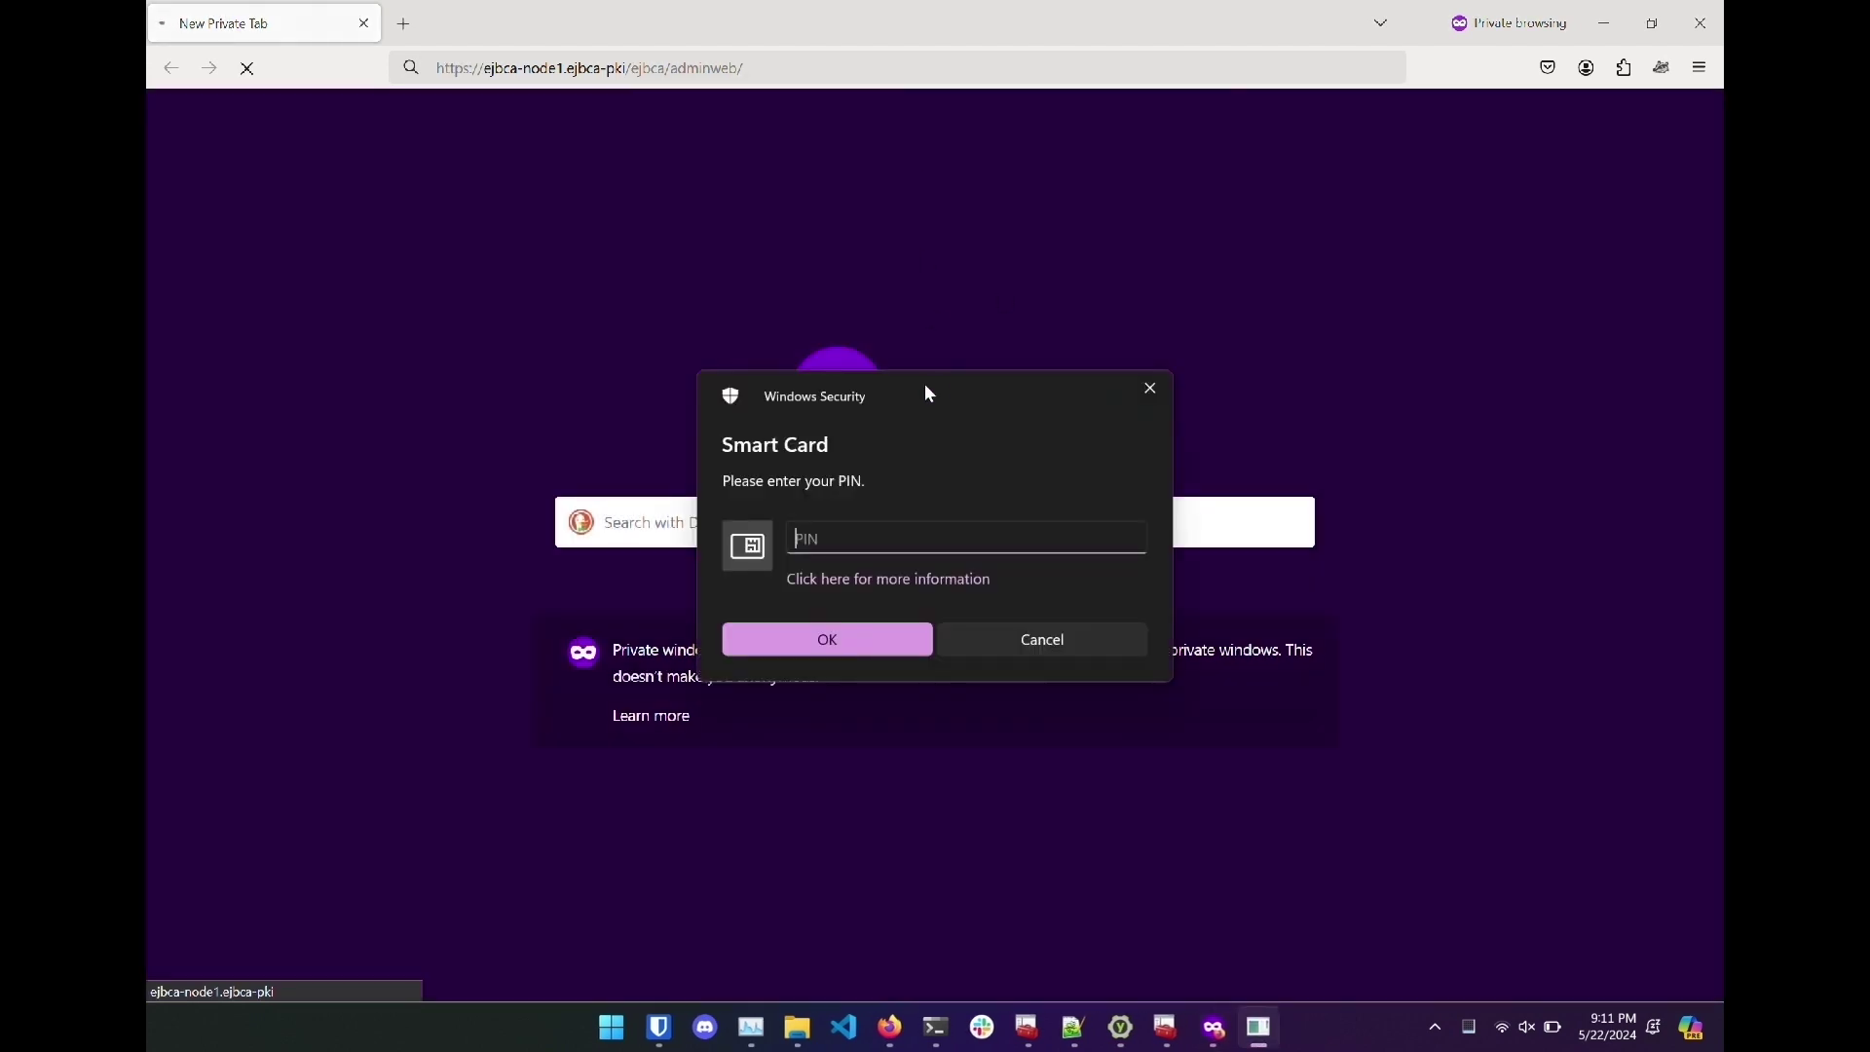
text(123456)
key(Return)
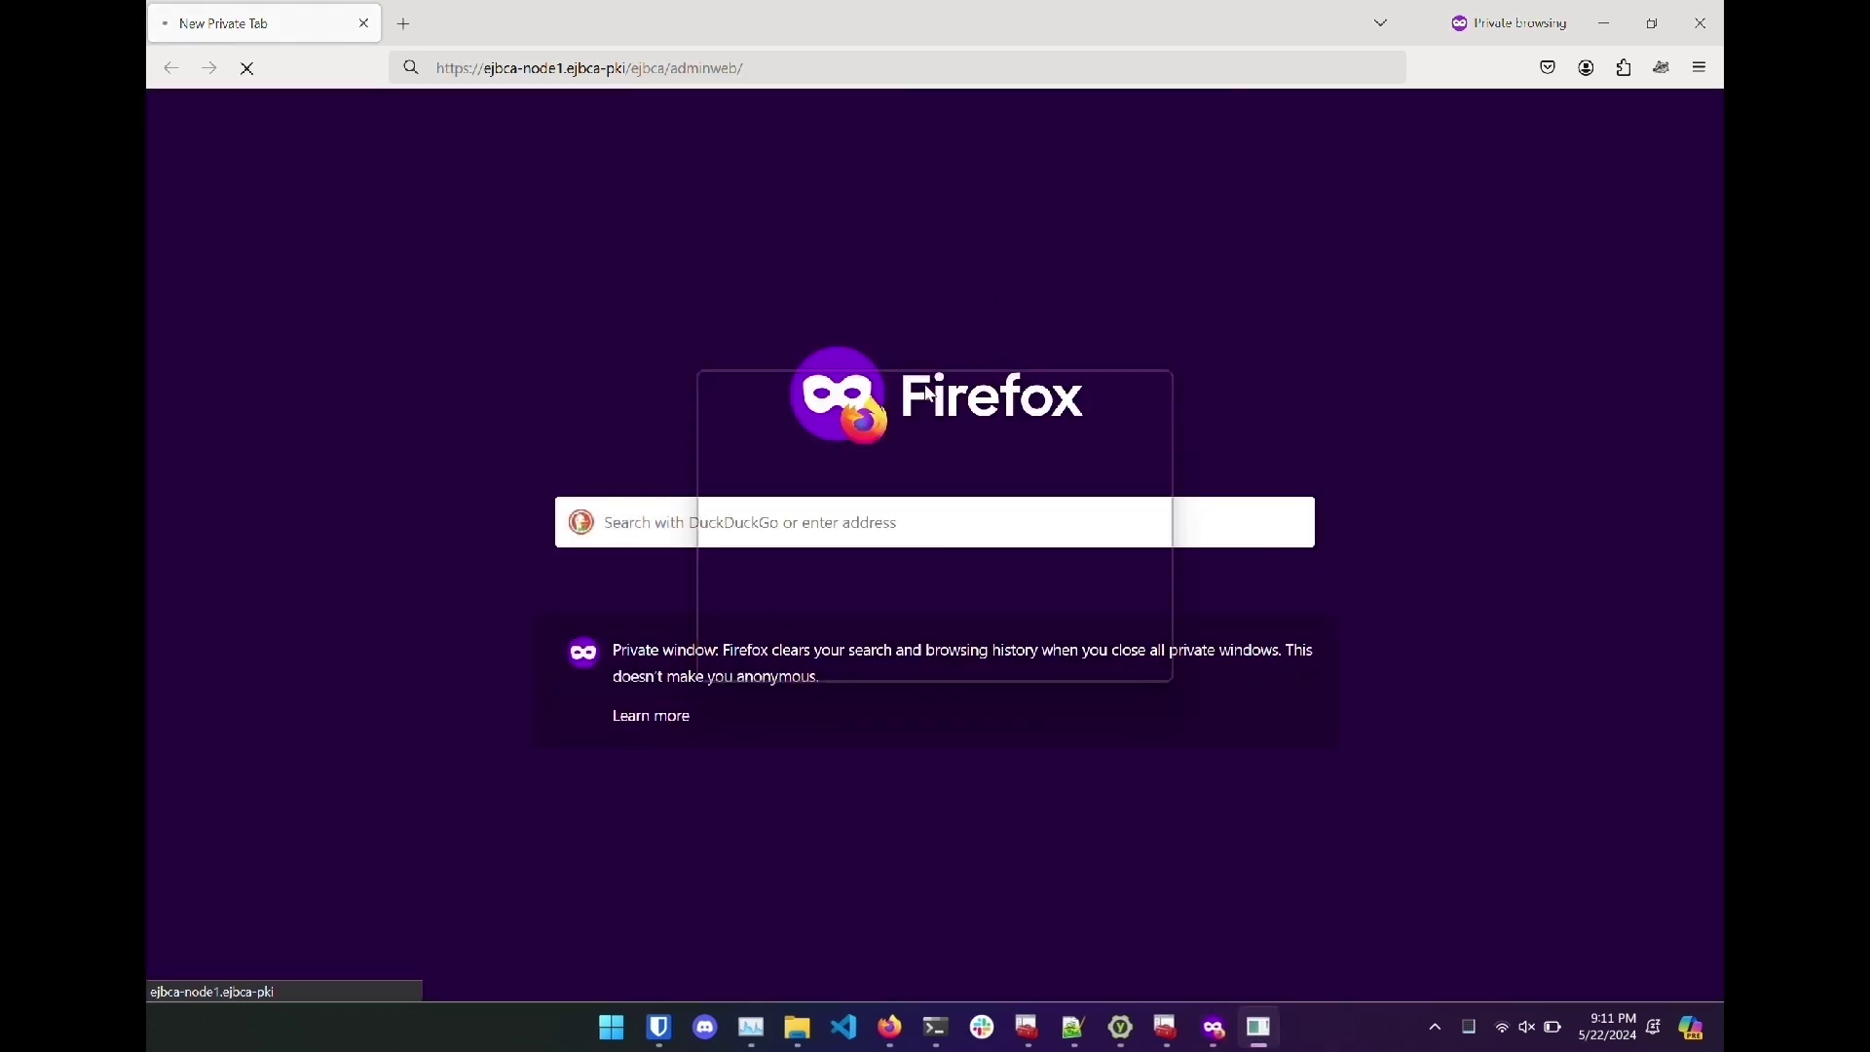